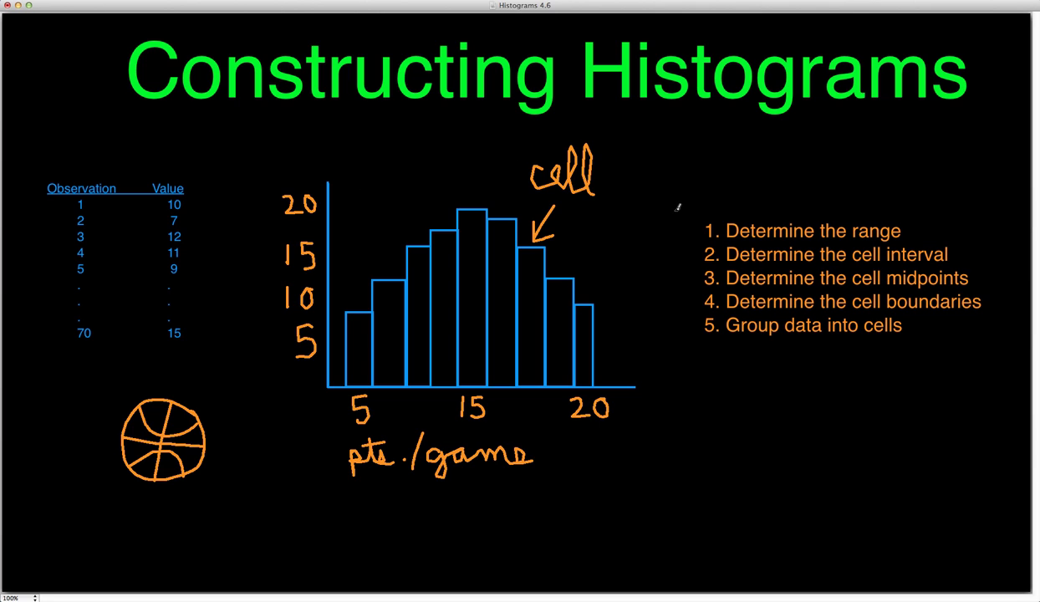
Step: Draw a vertical line beside the five-step list, then mark one cell interval and the midpoint ticks on the central histogram bars
drag(674, 211, 679, 335)
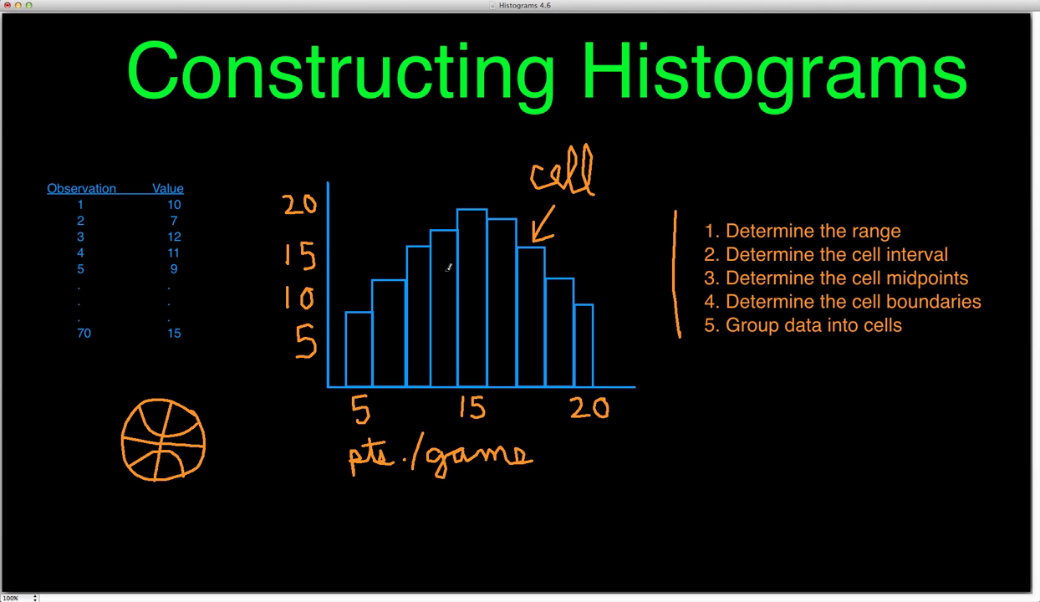
mouse_move(446, 267)
mouse_down()
mouse_move(445, 284)
mouse_move(471, 284)
mouse_up()
click(420, 243)
drag(443, 228, 471, 223)
click(470, 204)
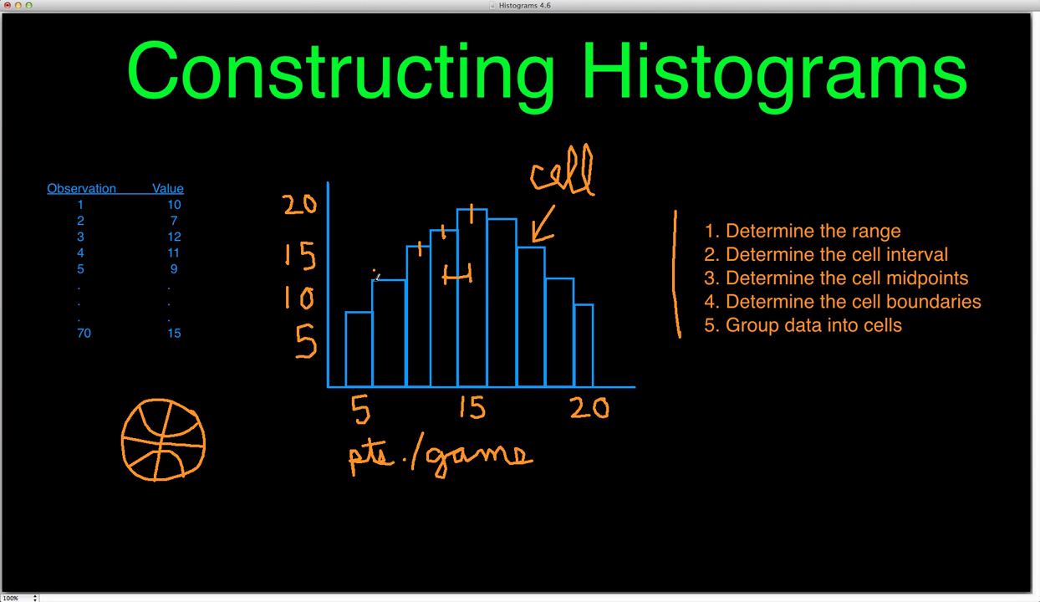
Step: Mark the cell boundaries on the first two histogram bars and draw a stroke from the value table towards the bars
drag(374, 270, 403, 279)
drag(346, 305, 348, 312)
drag(366, 304, 369, 312)
mouse_move(192, 237)
mouse_down()
mouse_move(222, 185)
mouse_move(267, 159)
mouse_move(322, 165)
mouse_move(351, 208)
mouse_move(357, 271)
mouse_up()
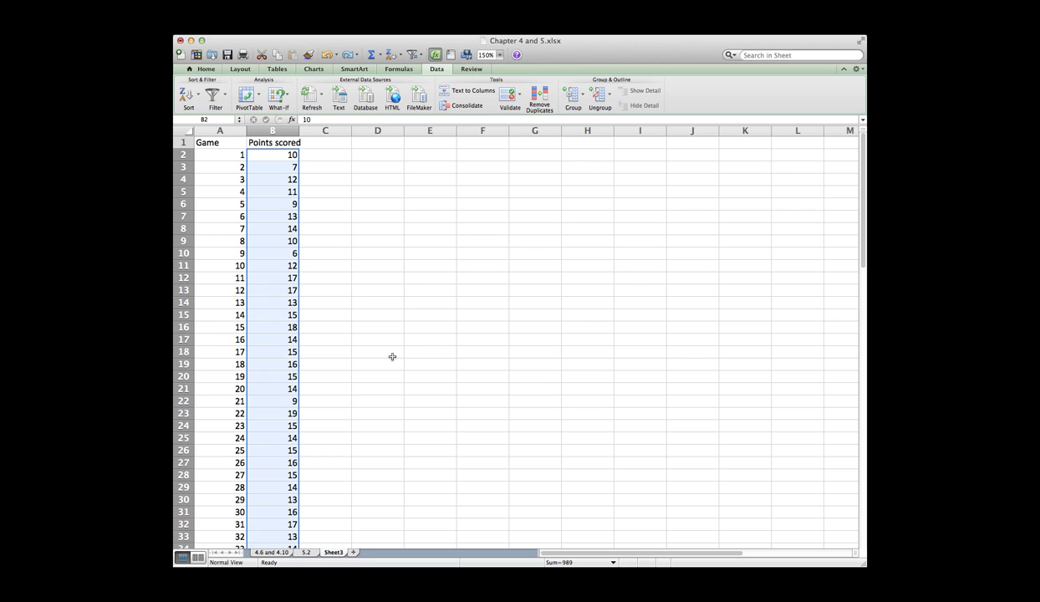
Step: Switch to the Excel workbook and examine the points scored for all games, from the header row to game 70
scroll(392, 357, down, 15)
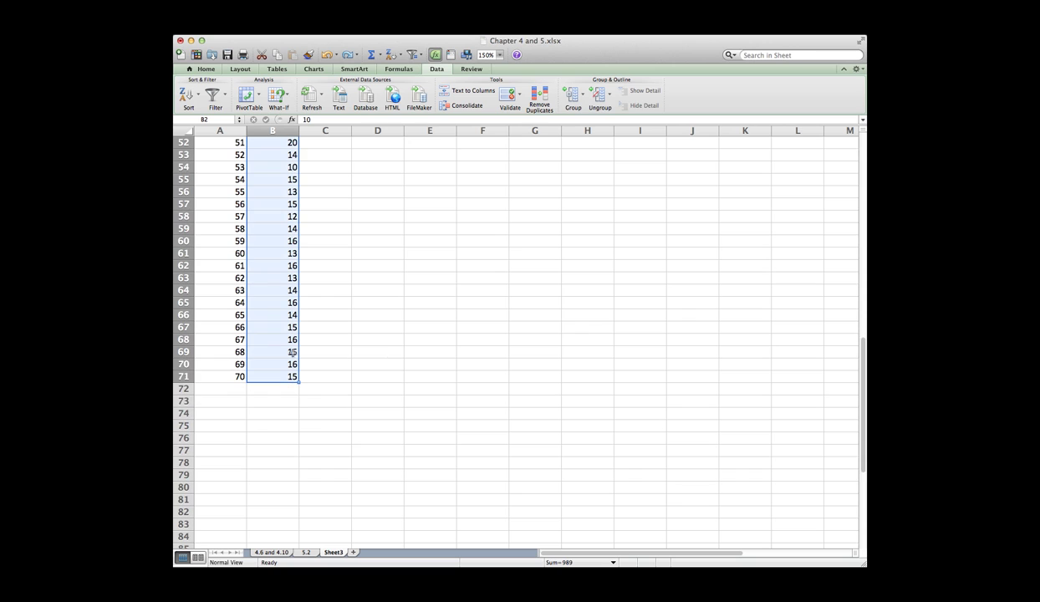
click(230, 373)
click(277, 375)
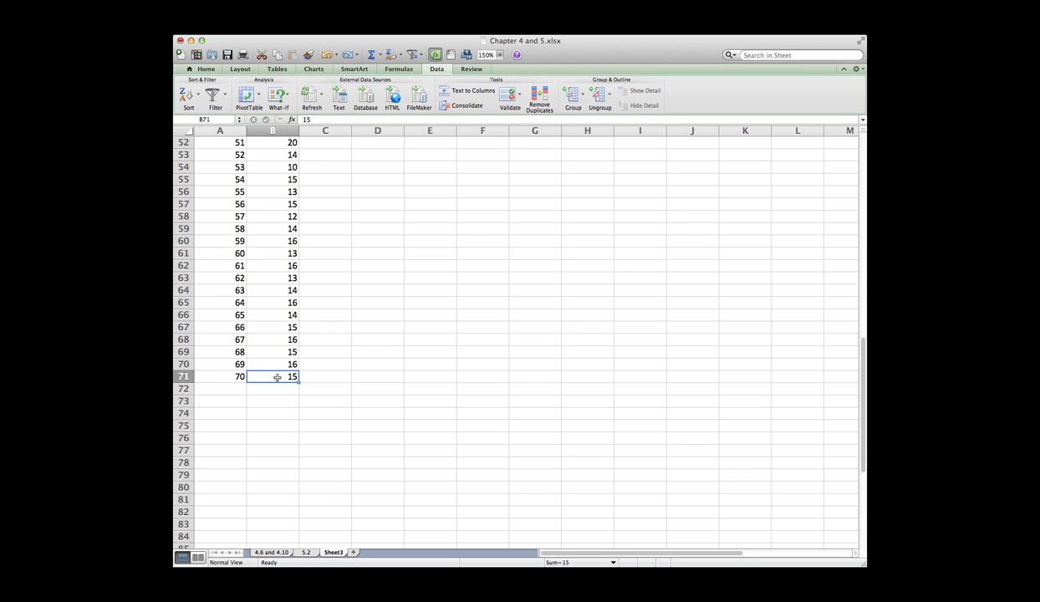
scroll(276, 376, up, 15)
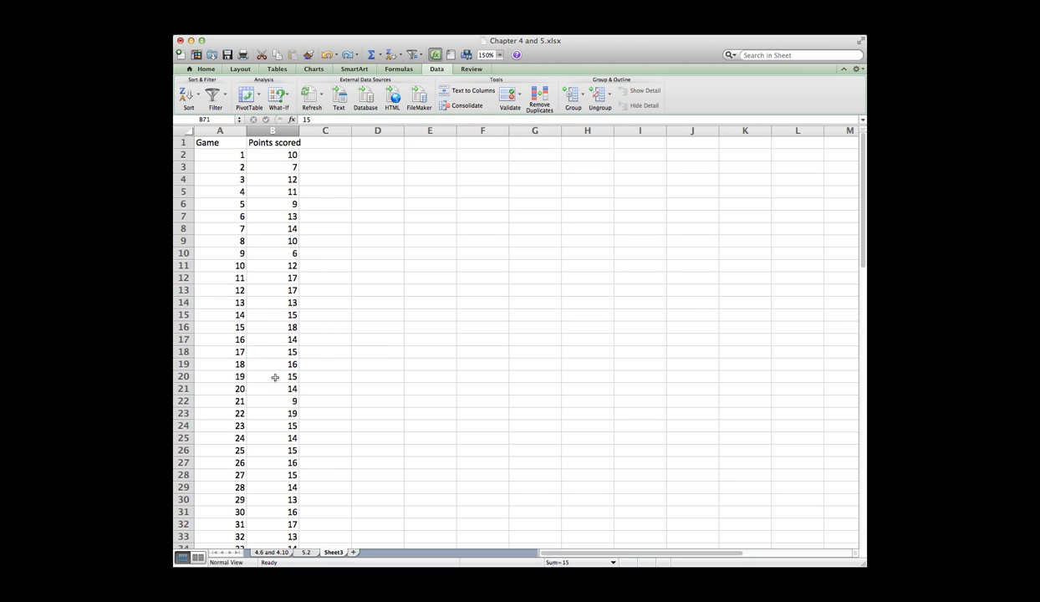
click(217, 143)
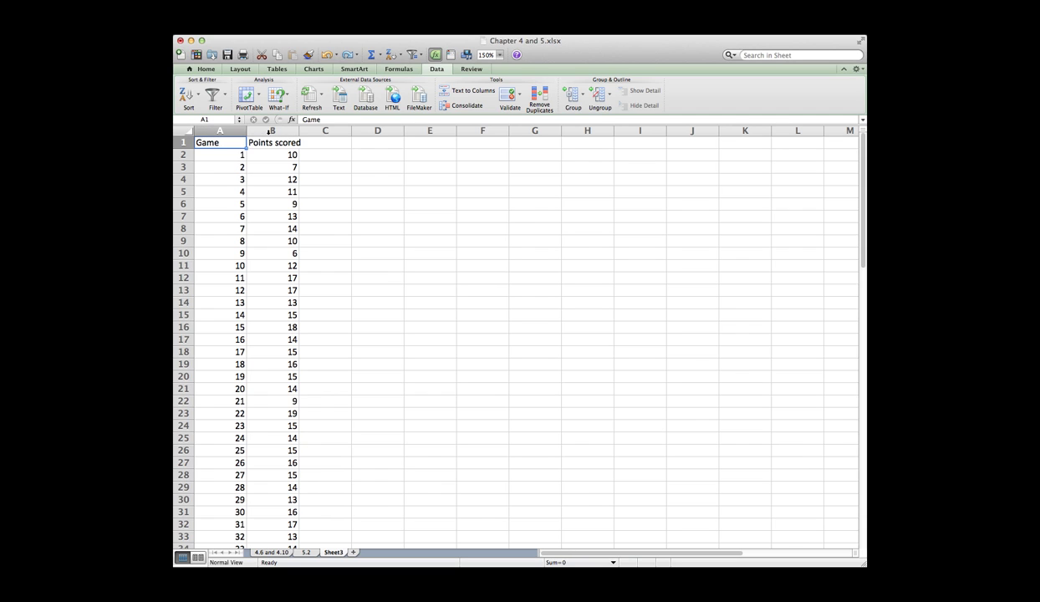
Step: Sort only the Points scored column in ascending order, without expanding the selection to the Game column
right_click(269, 132)
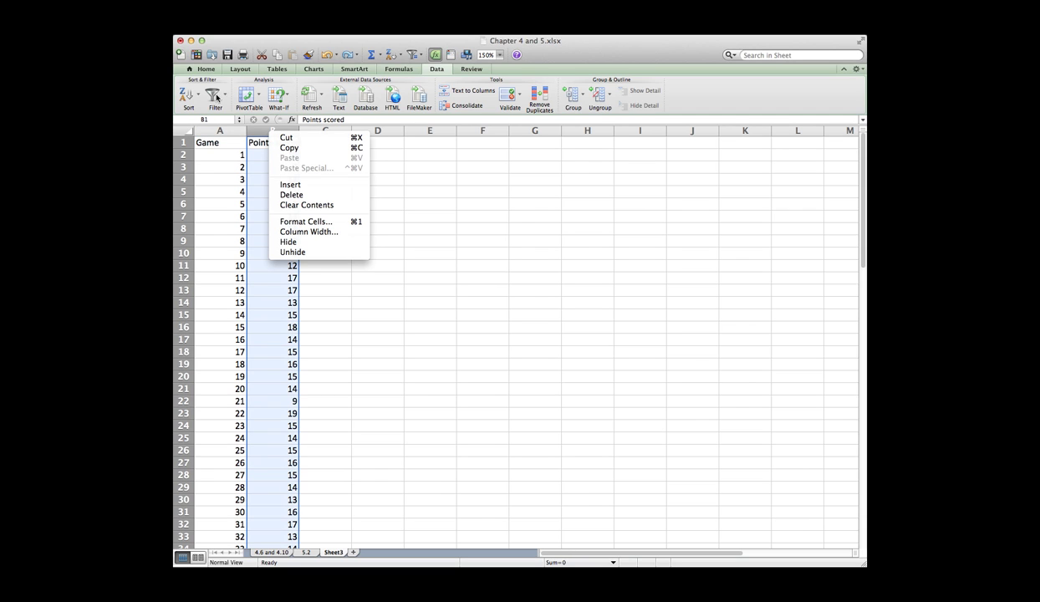
click(200, 100)
click(198, 99)
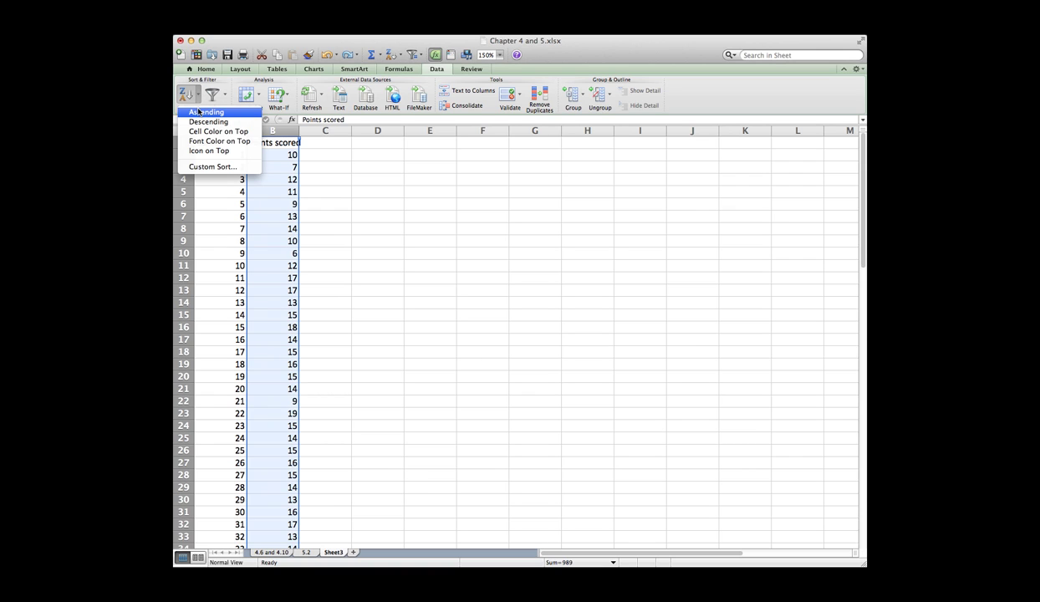
click(198, 113)
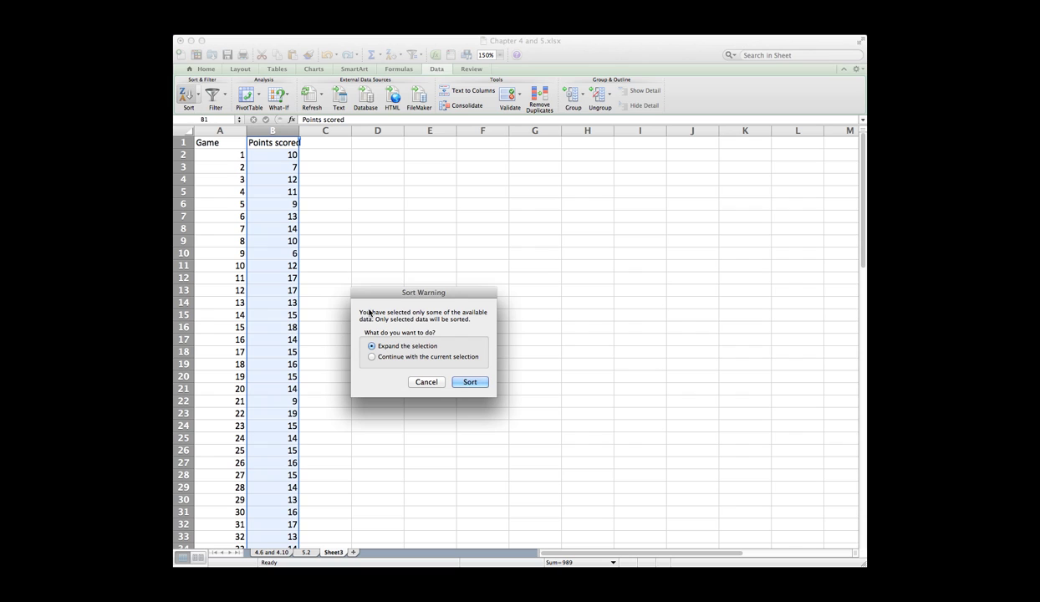
click(469, 381)
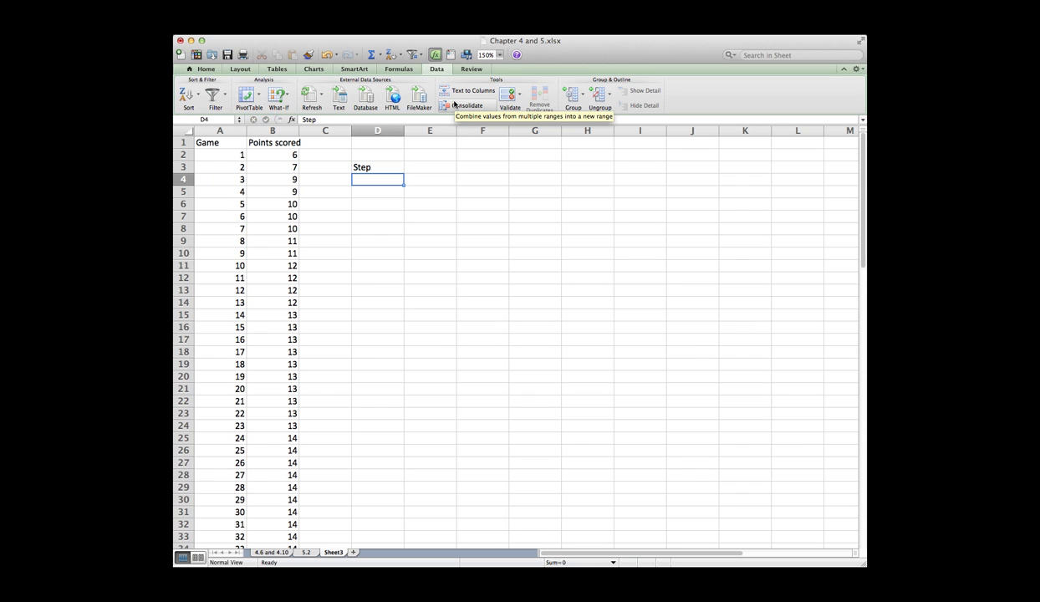
Step: Fill row 4 under Step with number 1, the label "Range R" and the formula text "R = Xmax-Xmin"
text(1)
key(Tab)
text(Range (R))
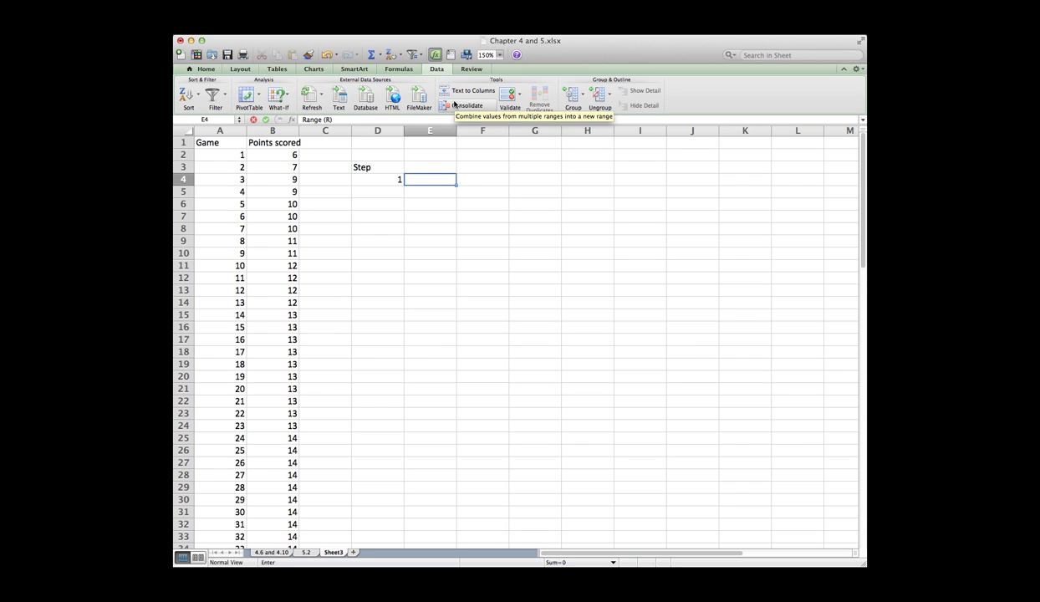
key(Tab)
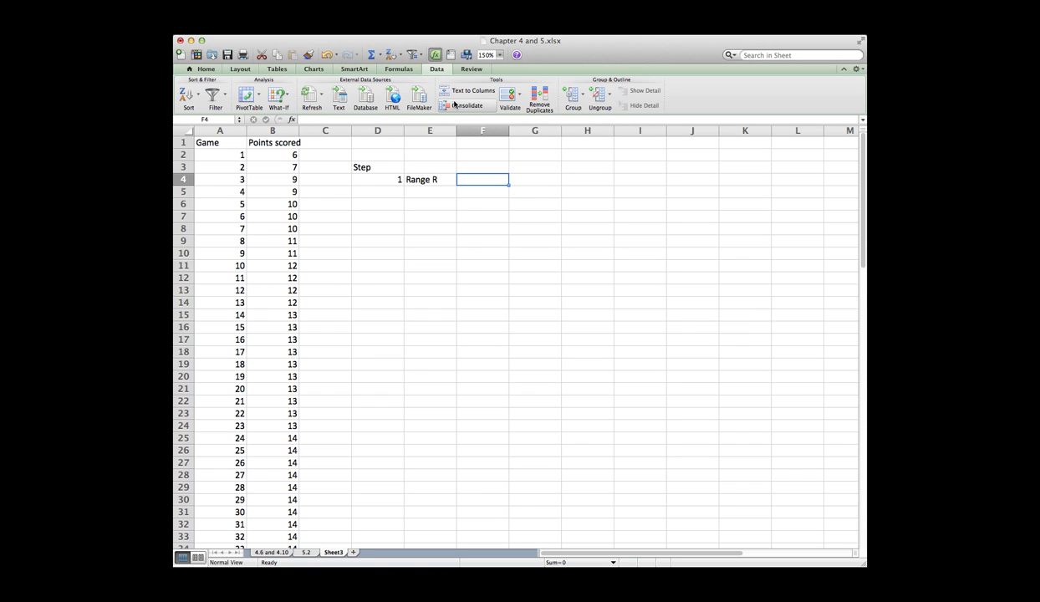
key(ctrl+u)
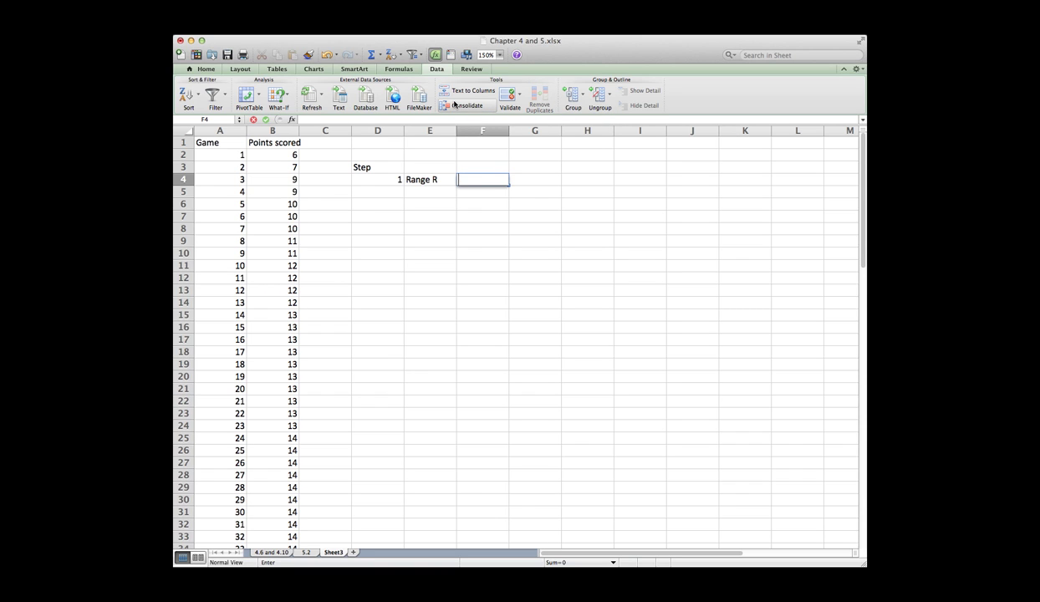
text(R = Xmax-Xmin)
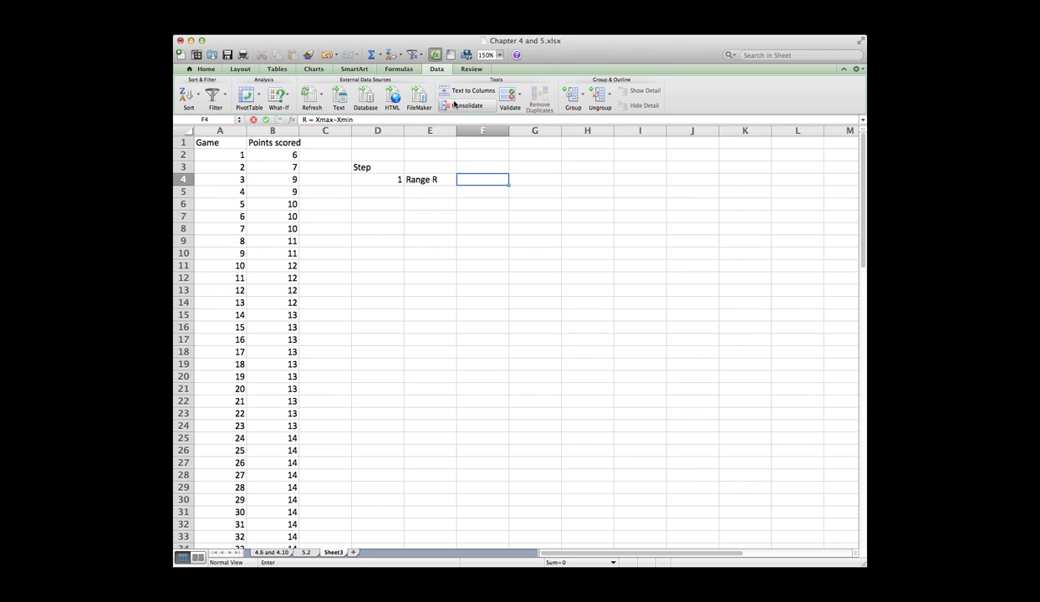
key(Return)
Step: Calculate the range in G4 with a formula that subtracts the lowest score in B2 from the highest in B71
key(Up)
key(Right)
key(Right)
key(Right)
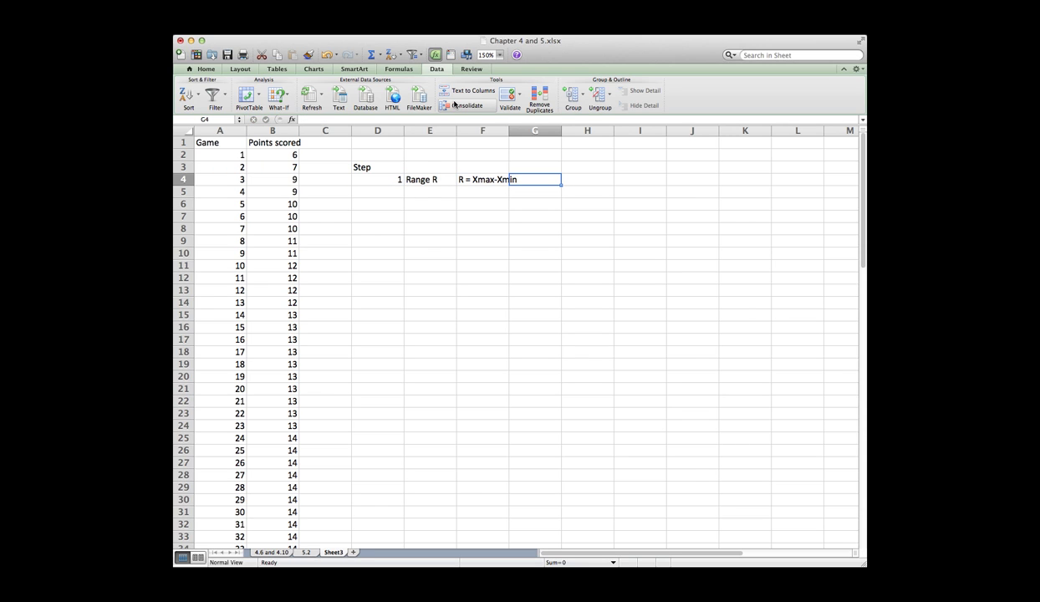
text(=)
scroll(285, 356, down, 4)
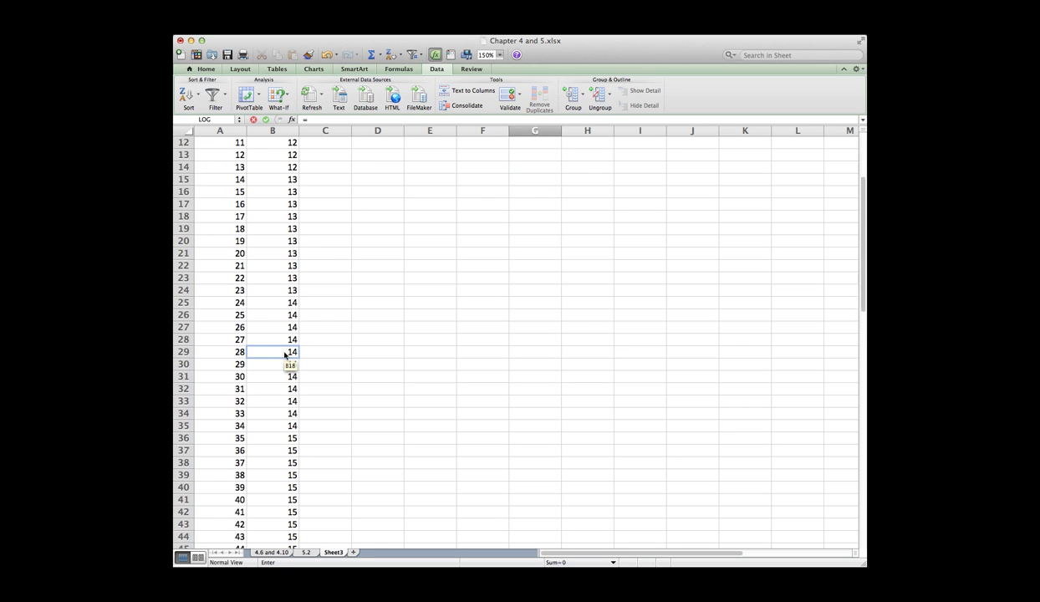
scroll(285, 355, down, 10)
click(274, 413)
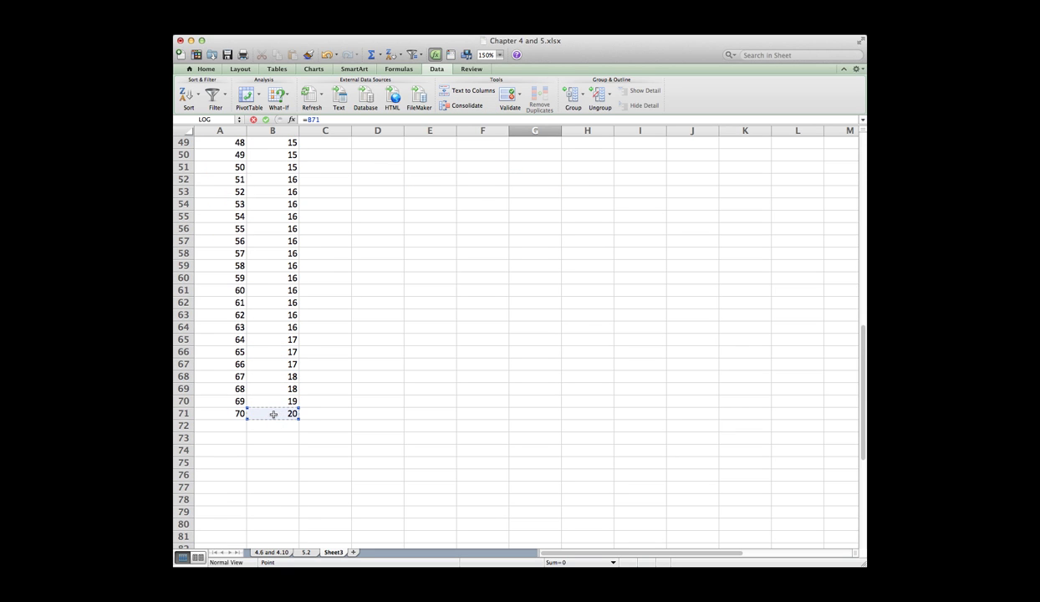
text(-)
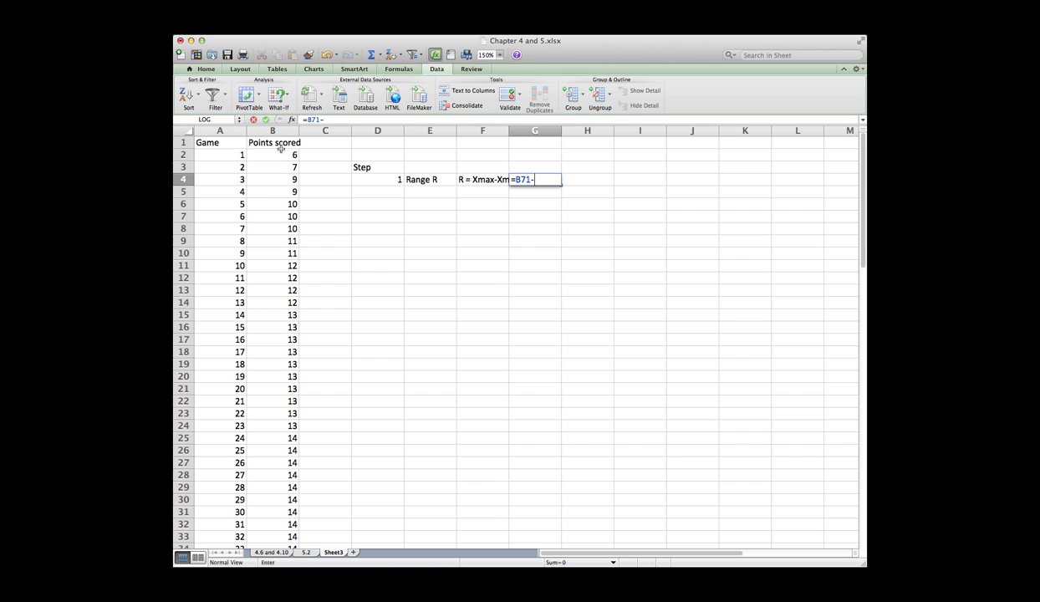
click(281, 151)
key(Return)
Step: Fill row 5 with step number 2, the label "Cell interval" and the text "i= R / (1 + 3.322 log(n))"
key(Left)
key(Left)
key(Left)
text(2)
key(Tab)
text(Cell)
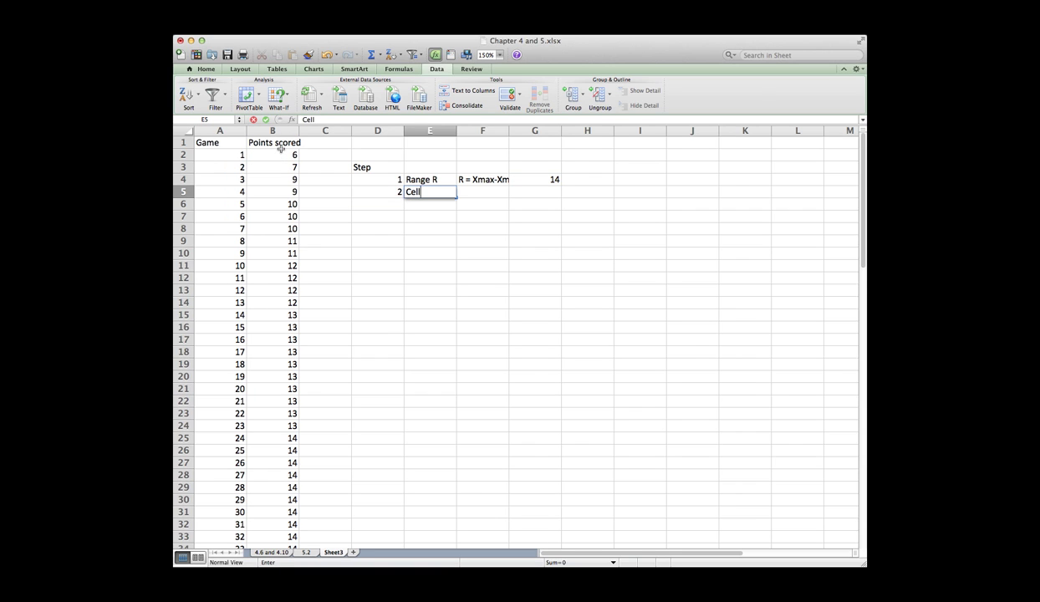
text( interval)
key(Tab)
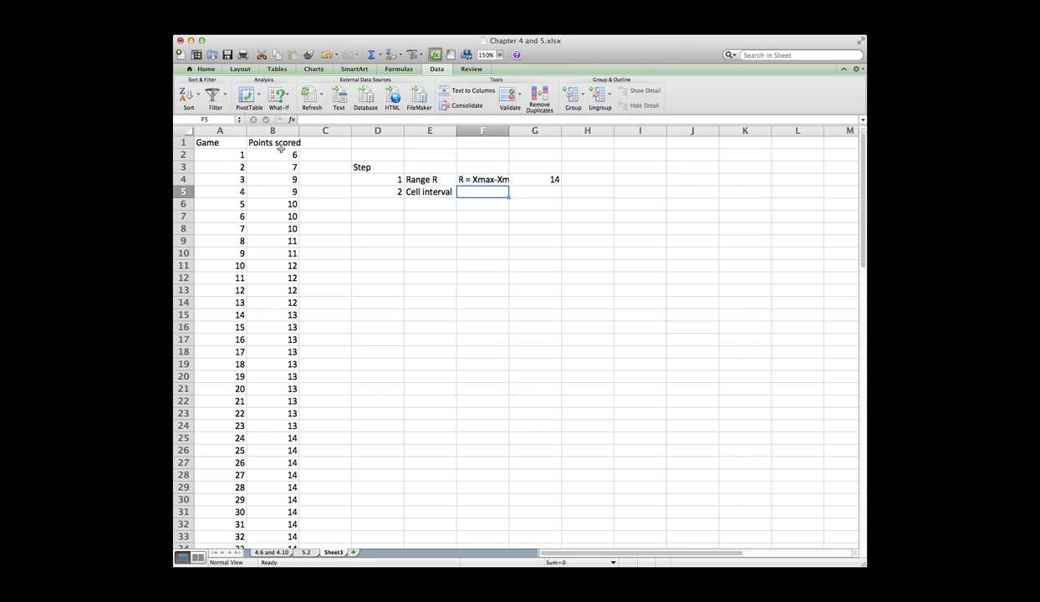
text(i= R / (1)
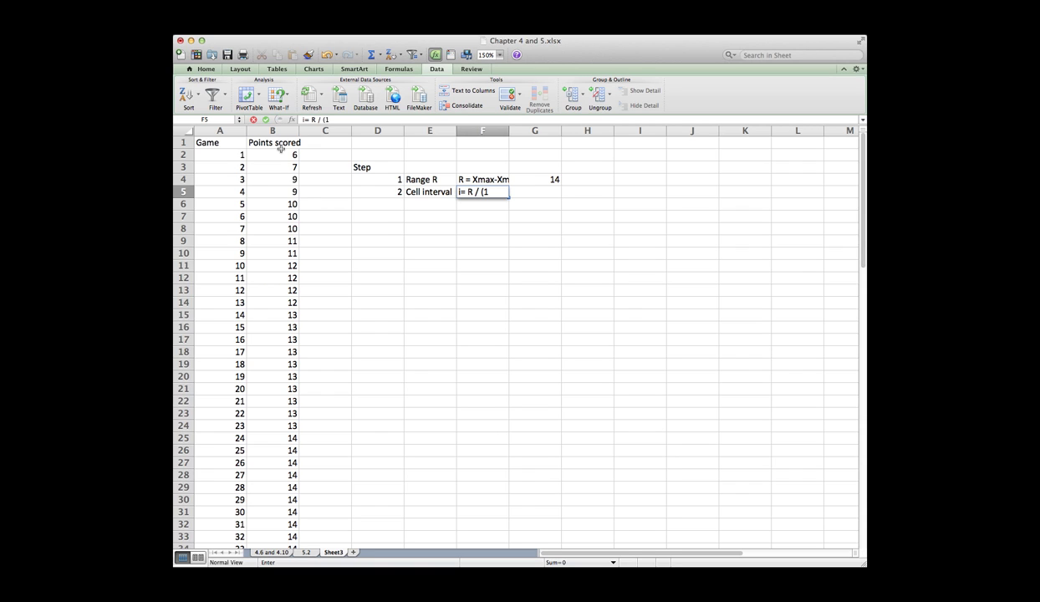
text(+ 3.322 log()
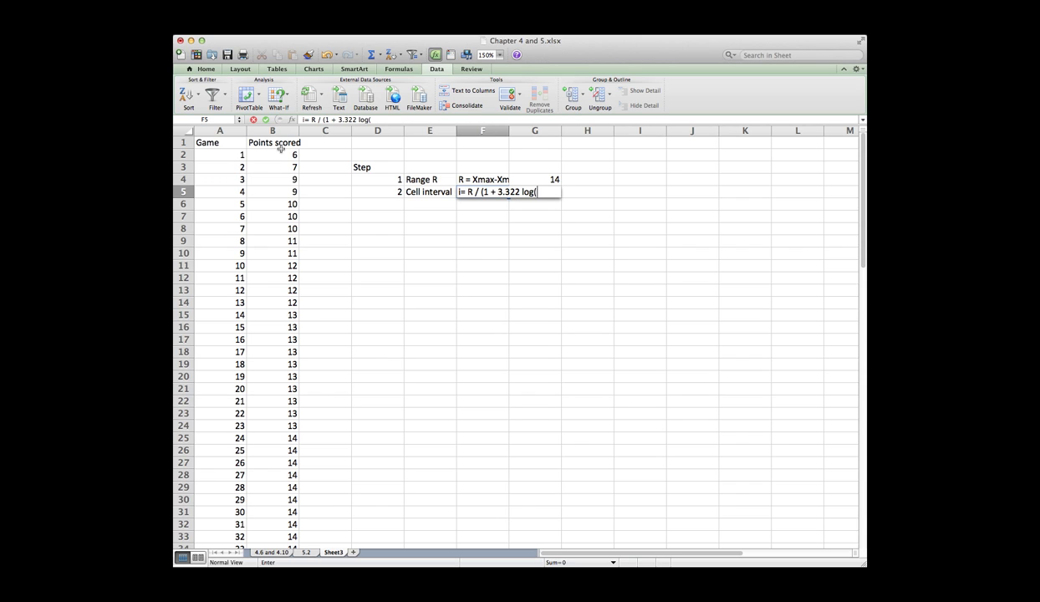
text(n)))
Step: Calculate the cell interval in G5 with the formula =G4/(1 + 3.322*LOG(70))
click(579, 191)
text(=)
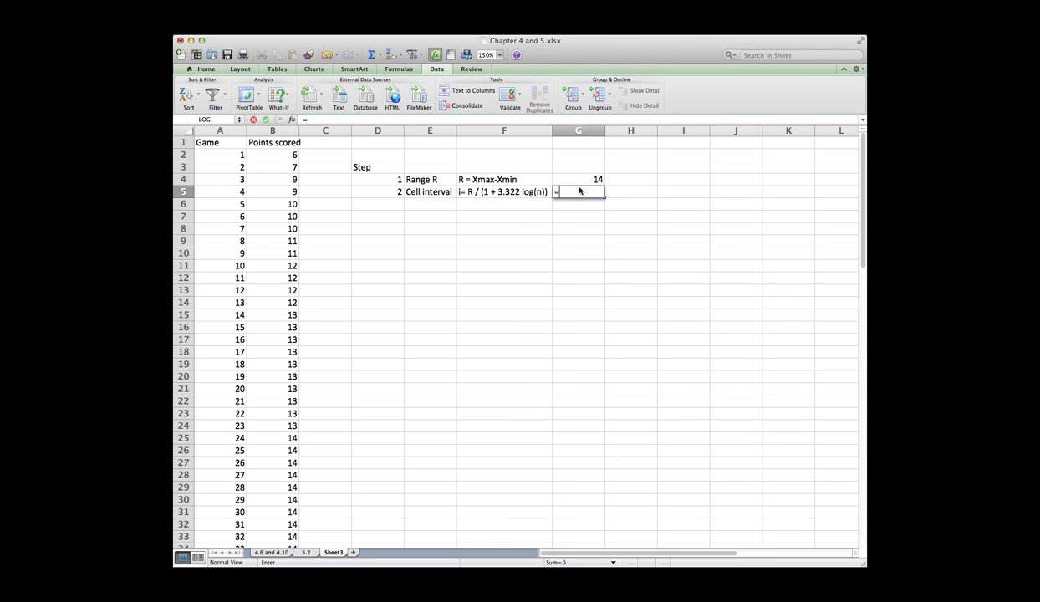
click(592, 181)
text(/(1 + 3.32)
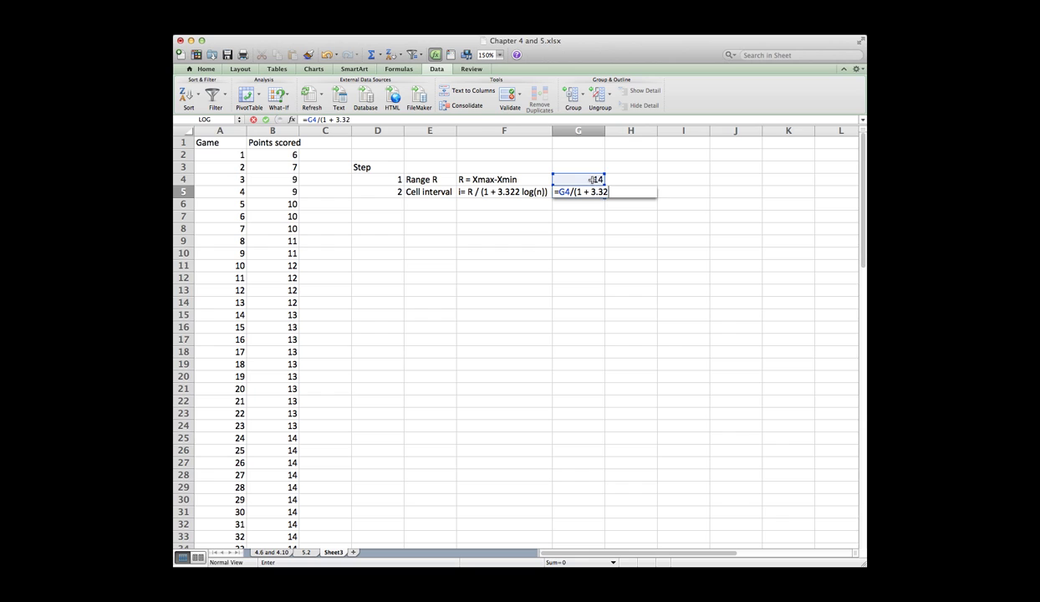
text(2*log()
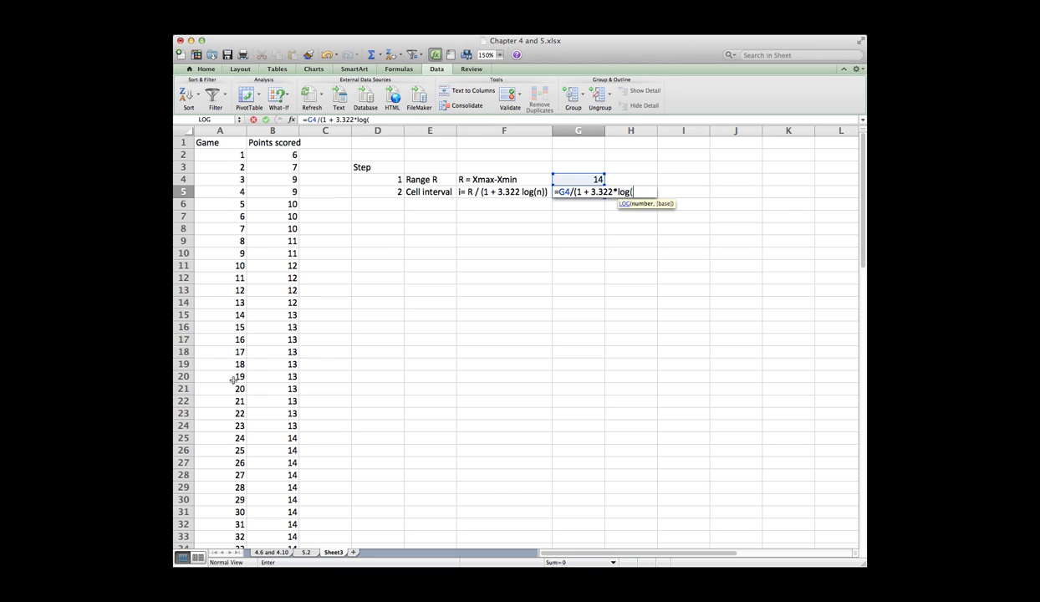
scroll(238, 292, down, 10)
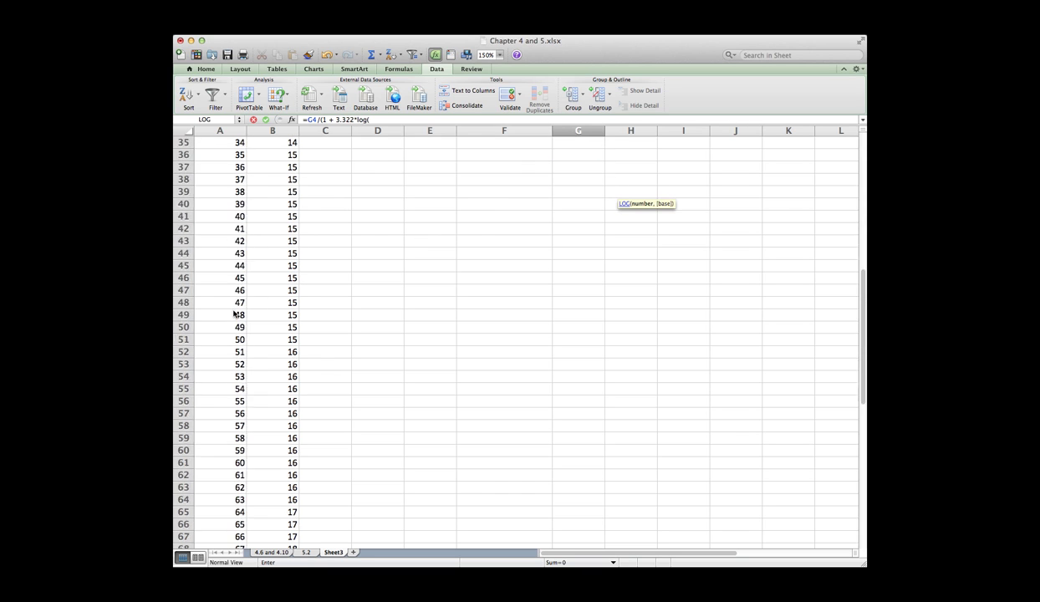
scroll(235, 313, up, 10)
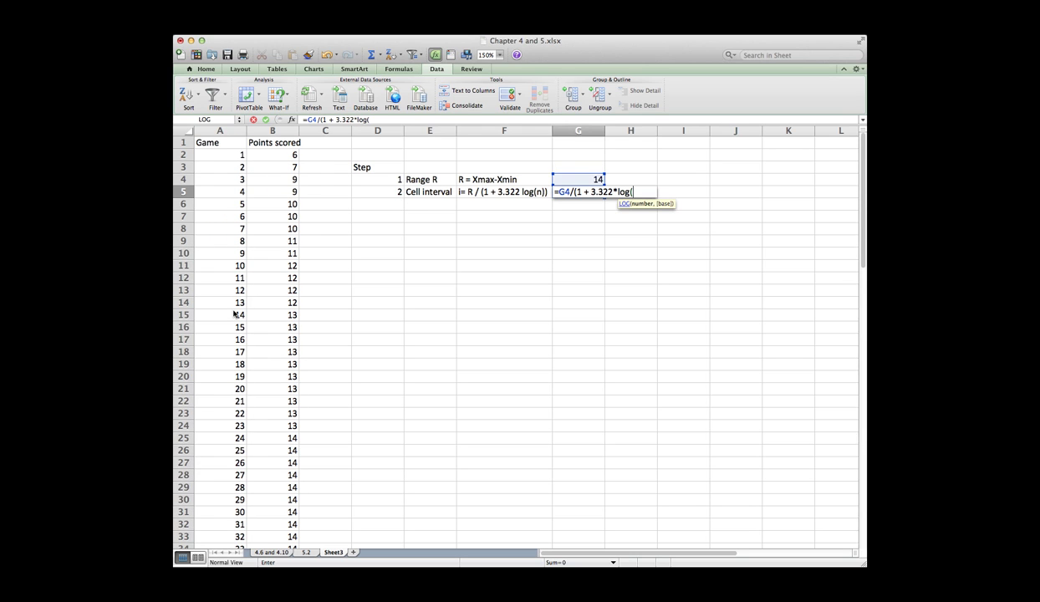
text(0))
key(Return)
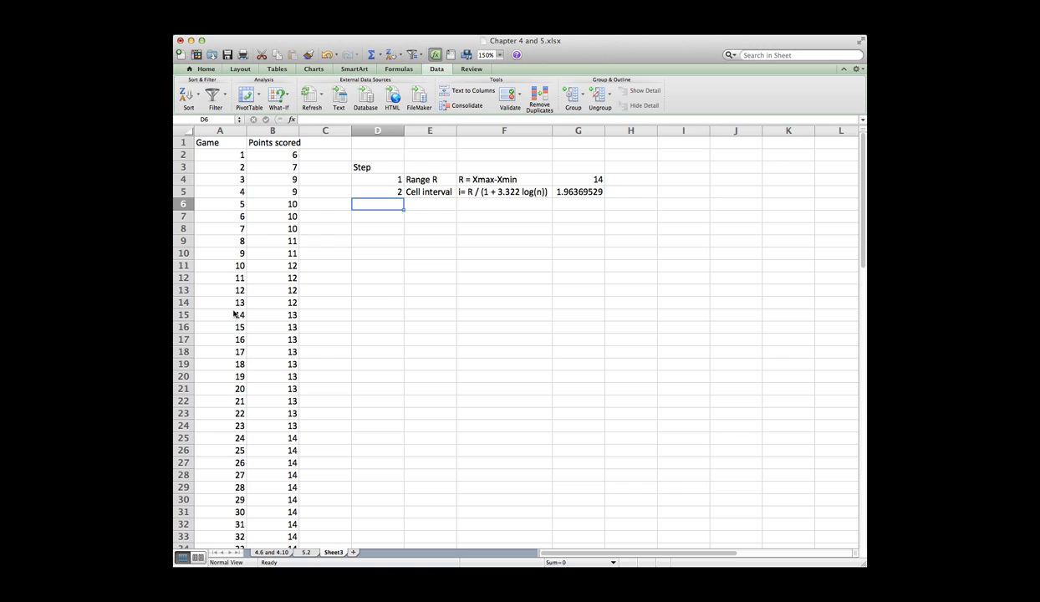
Step: Format column G with the Number category so its values show two decimal places
click(555, 190)
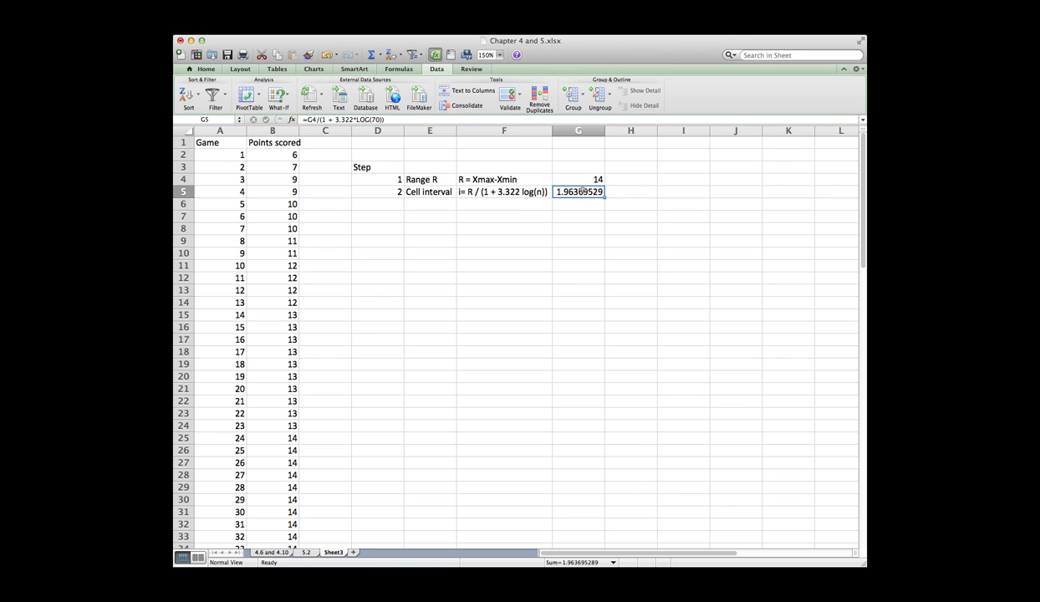
right_click(583, 131)
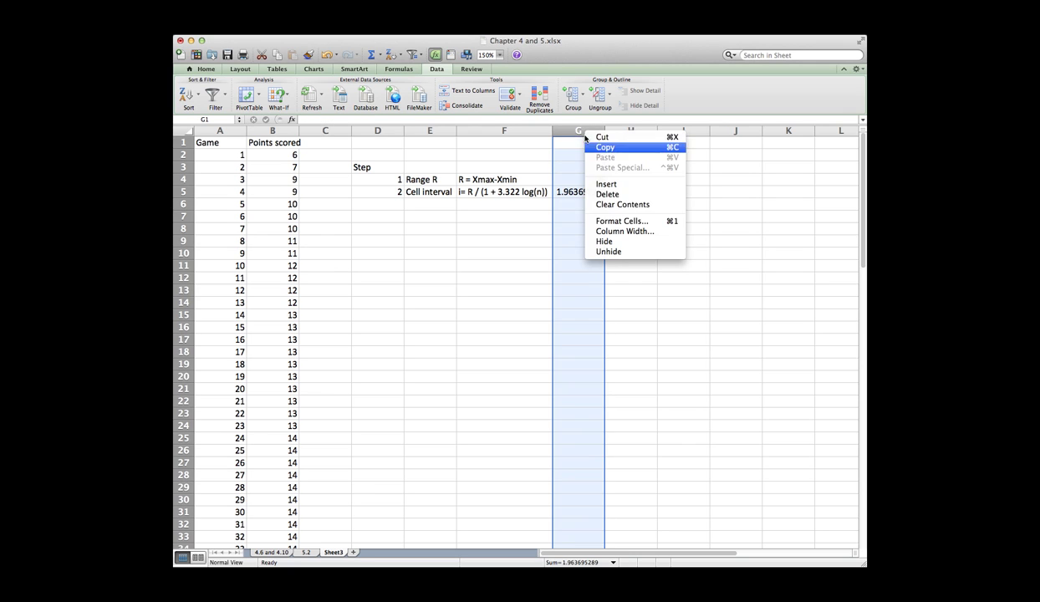
click(608, 229)
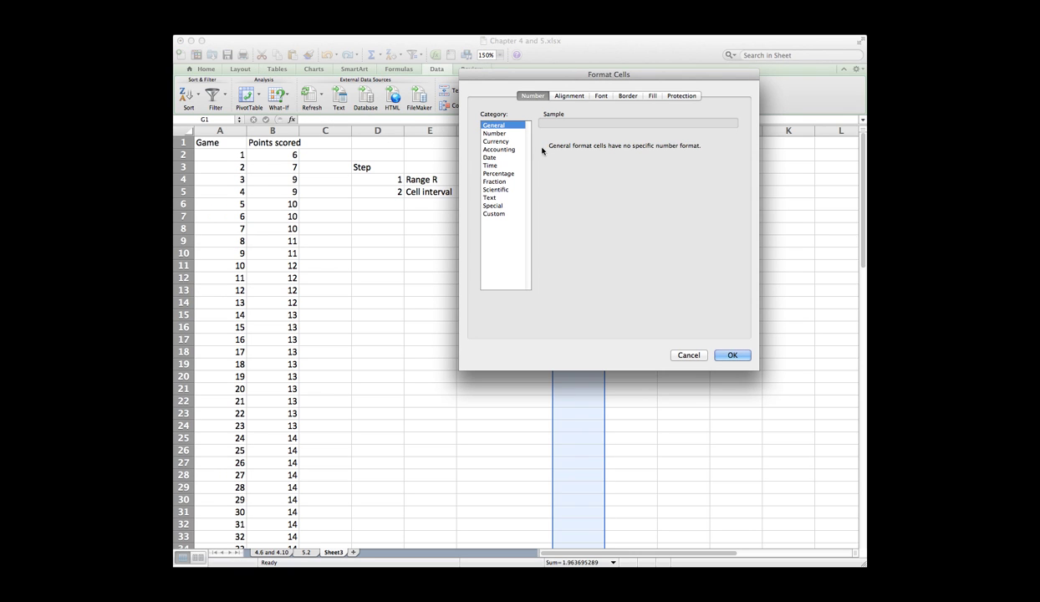
click(504, 135)
key(Return)
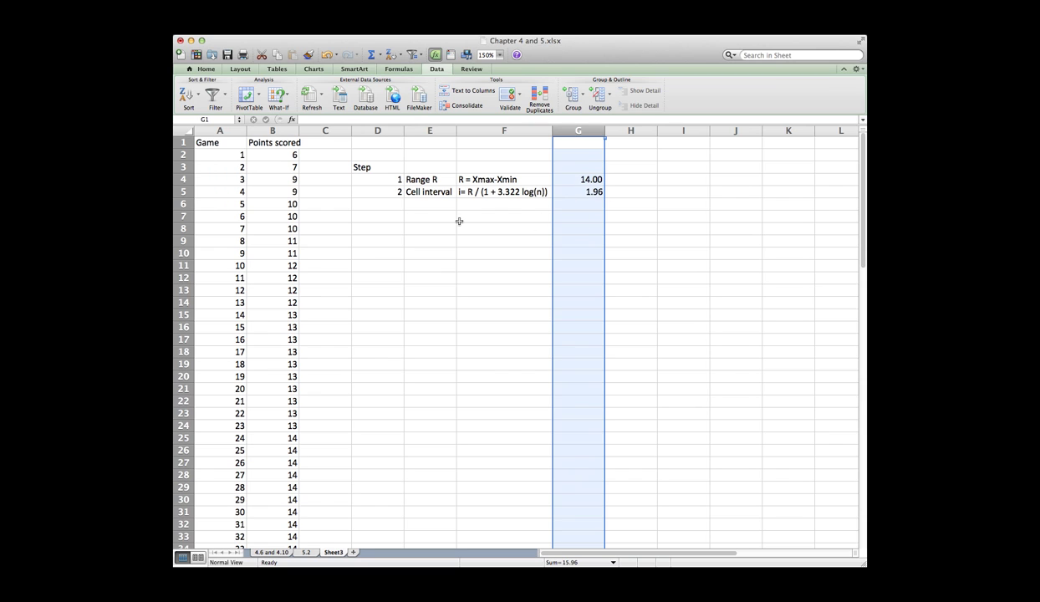
Step: Enter the label "Number of cells (h)" in E6
click(415, 205)
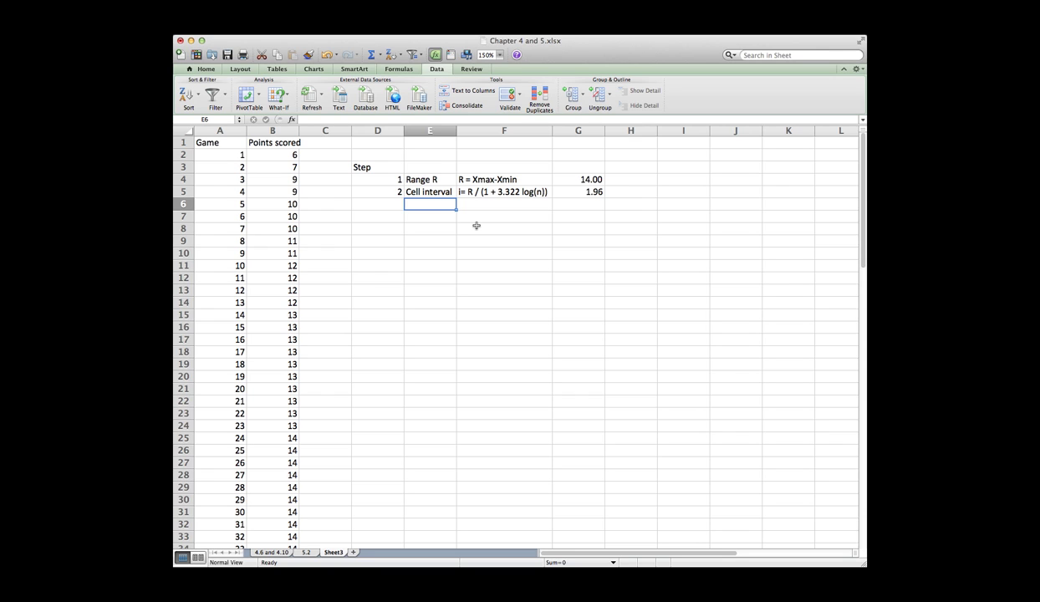
text(Number of)
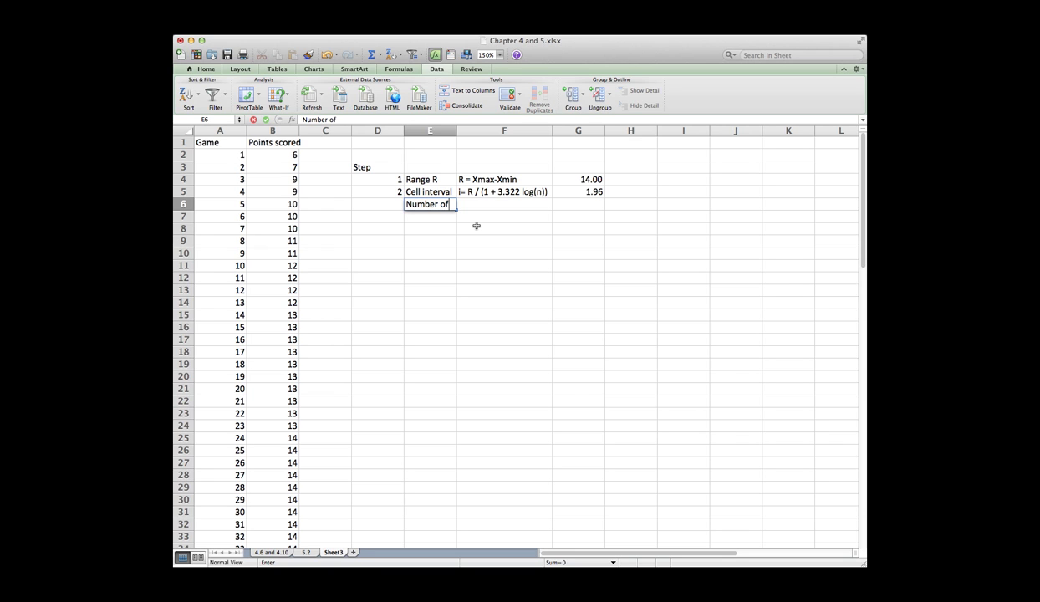
text( cells)
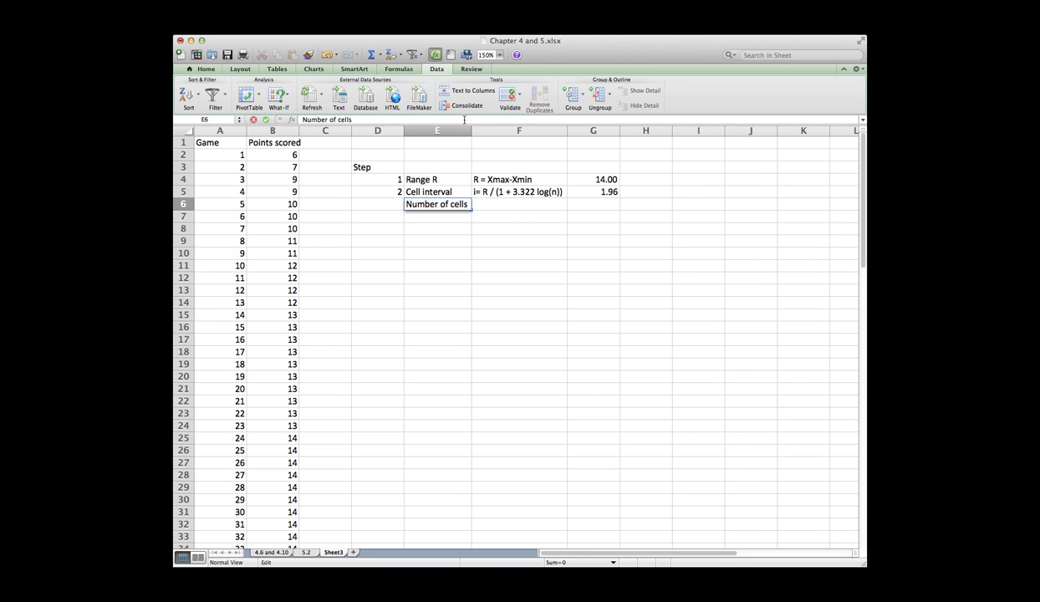
text( (h))
key(Return)
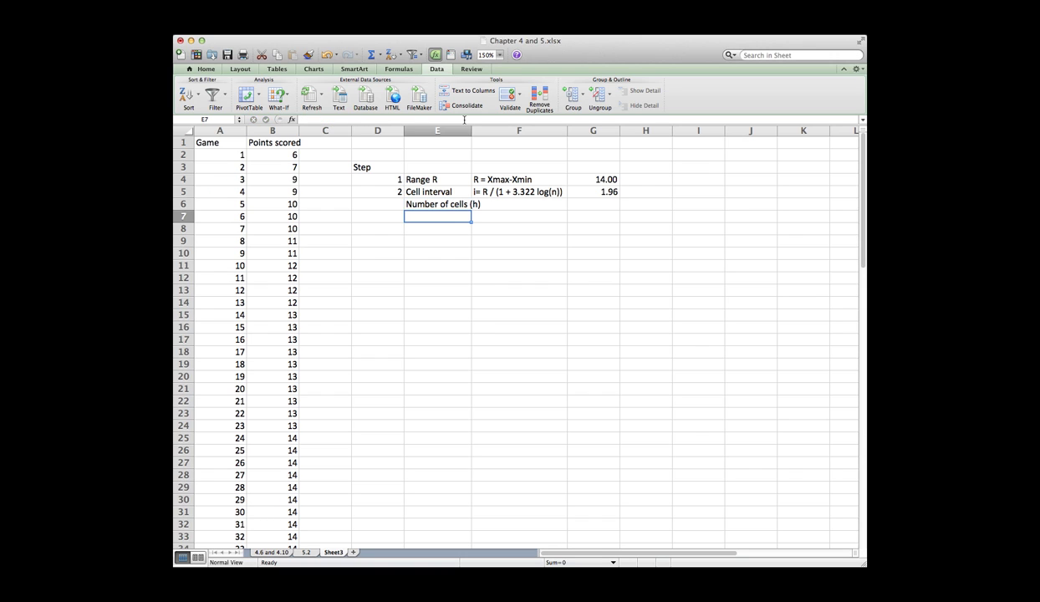
Step: Change the label in E5 to "Cell interval (i)" and autofit column E to its contents
key(Up)
key(Up)
click(457, 119)
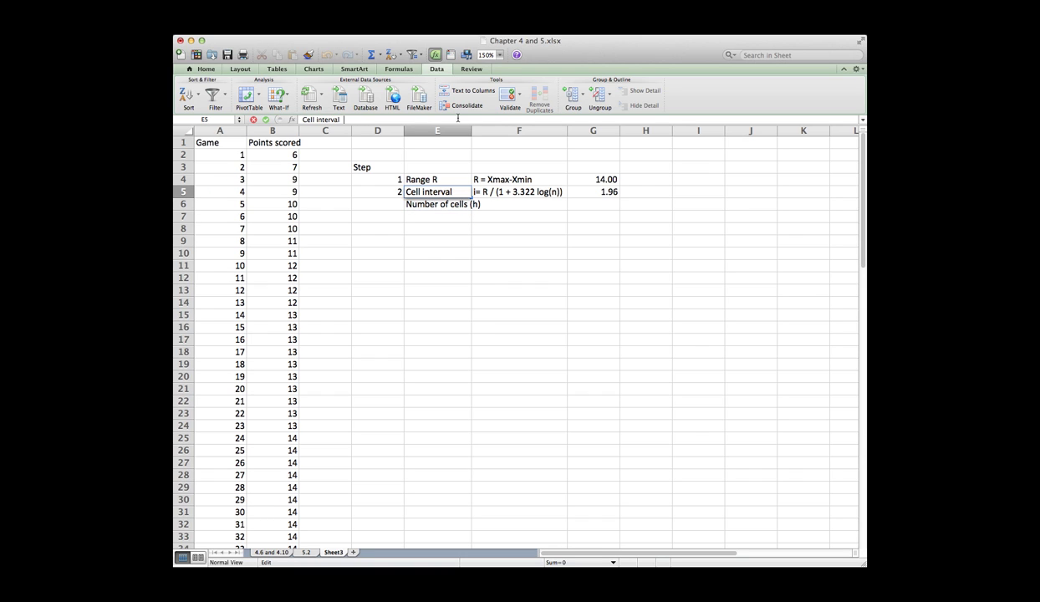
text((i_))
double_click(471, 130)
Step: Enter the text "h =R/i" in F6 and calculate the number of cells in G6 with =G4/G5
click(508, 206)
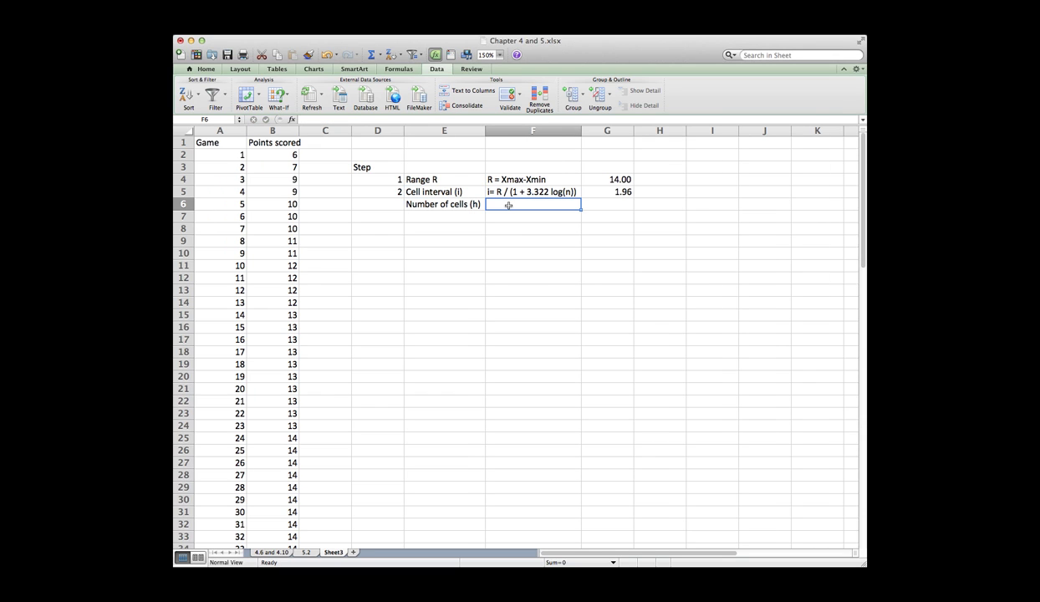
text(h =)
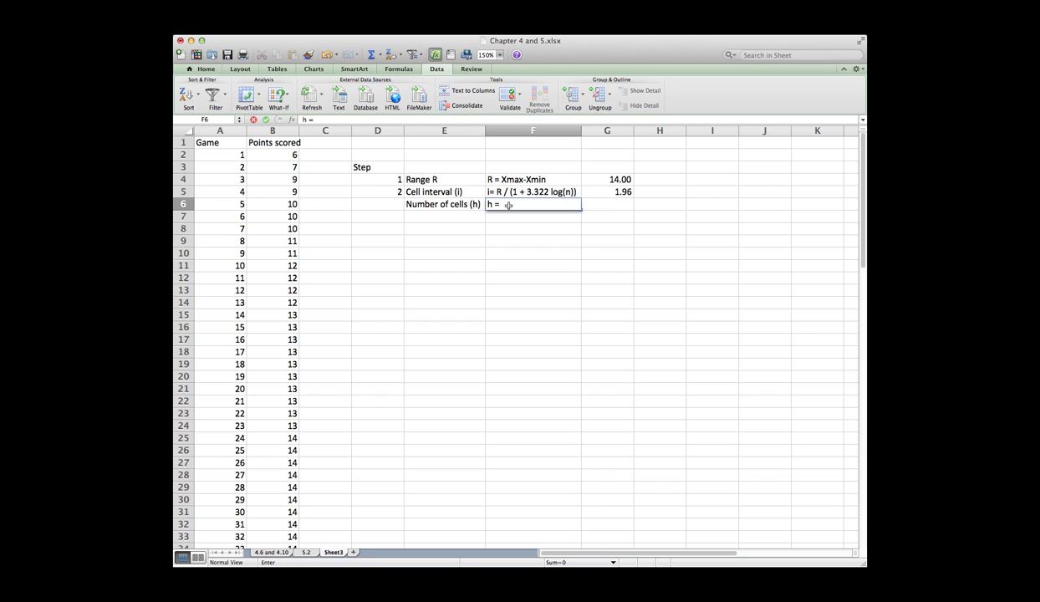
text(R/i)
key(Tab)
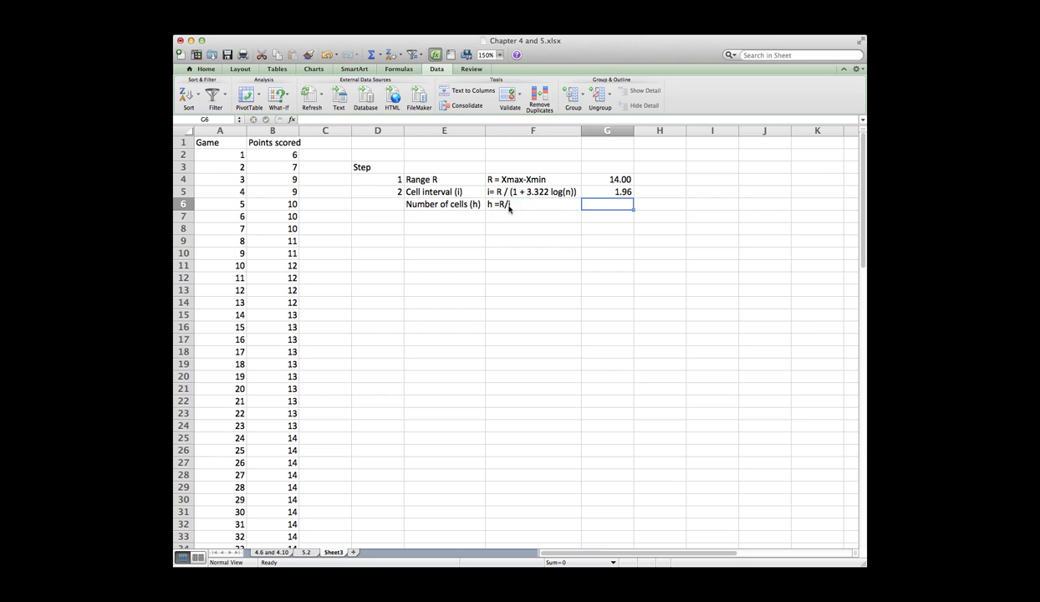
text(=)
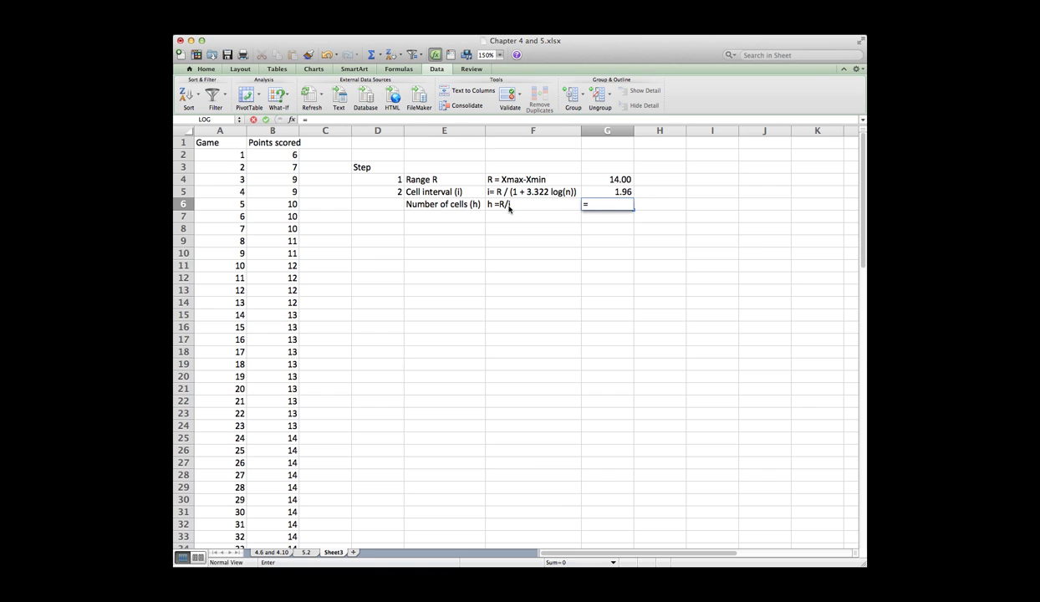
key(Up)
key(Up)
text(/)
key(Up)
key(Return)
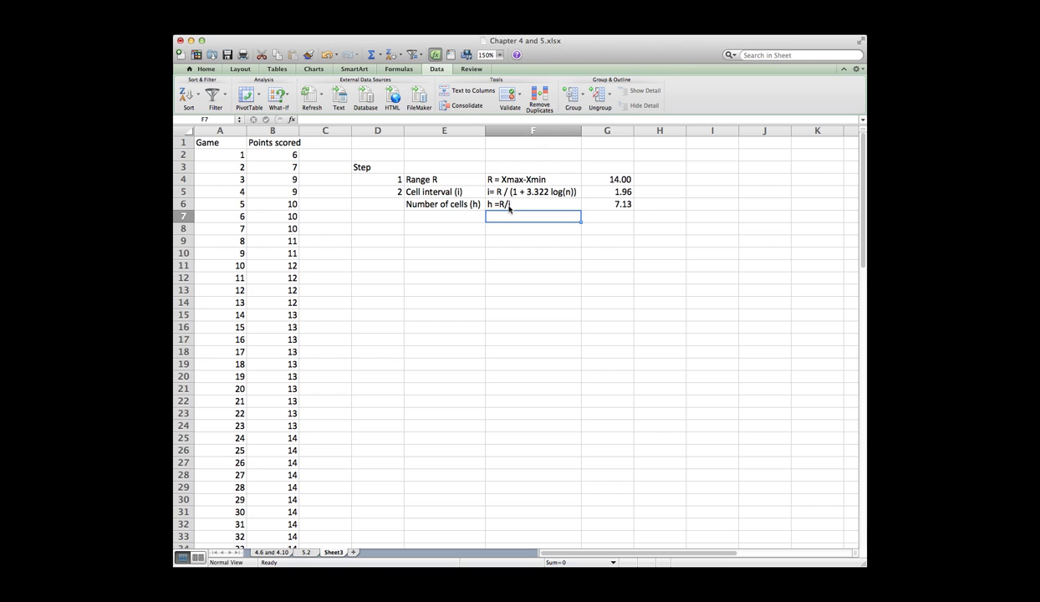
key(Right)
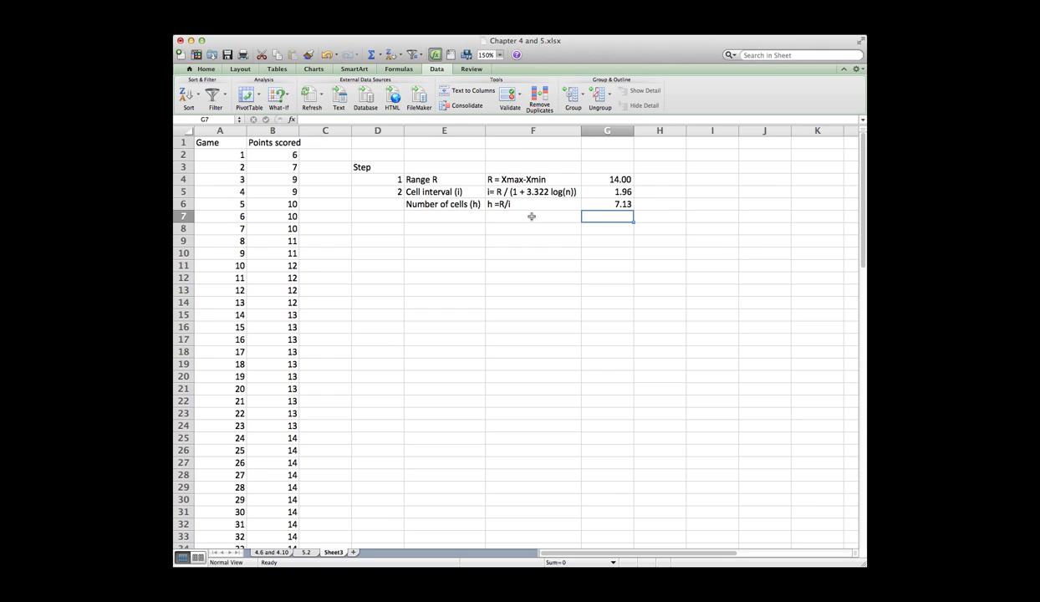
Step: Fill row 7 with step number 3, the label "Cell midpoints (MP)" and the text "Mpmin= Xmin + i/2"
click(398, 217)
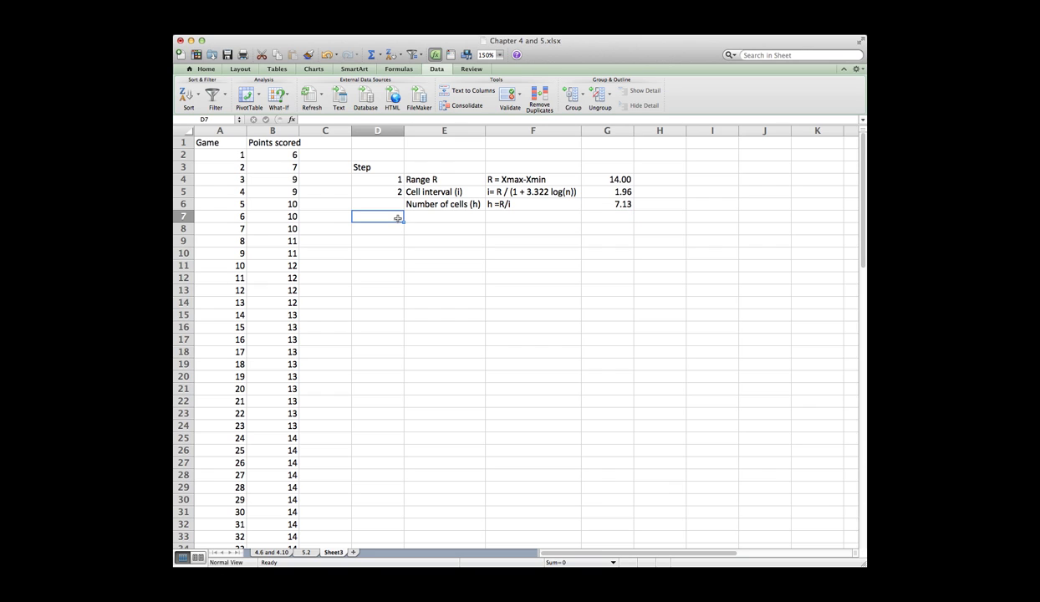
text(3)
key(Tab)
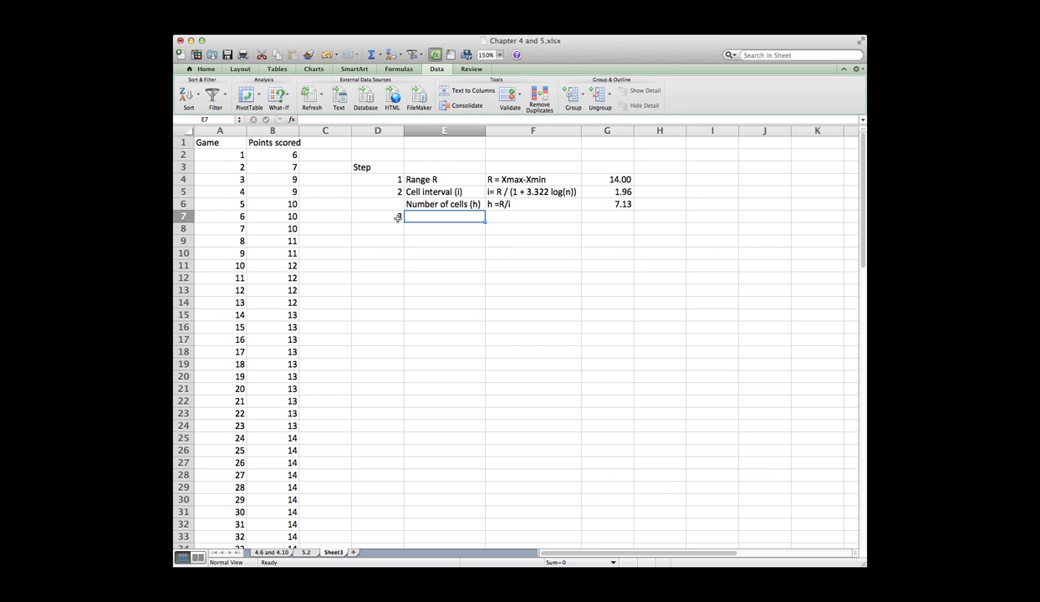
text(Cell )
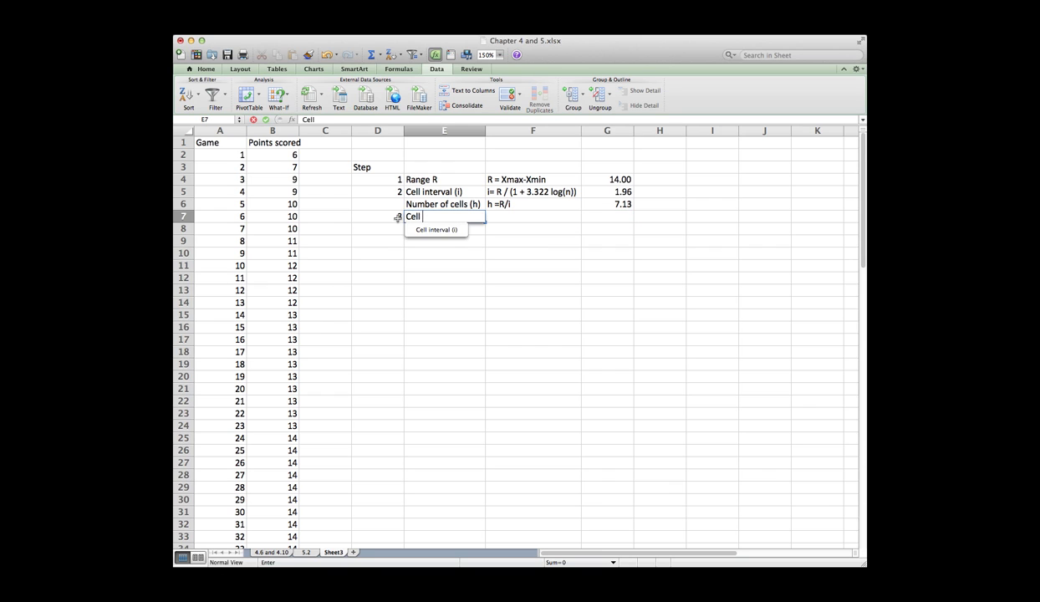
text(midpoints (MP))
key(Tab)
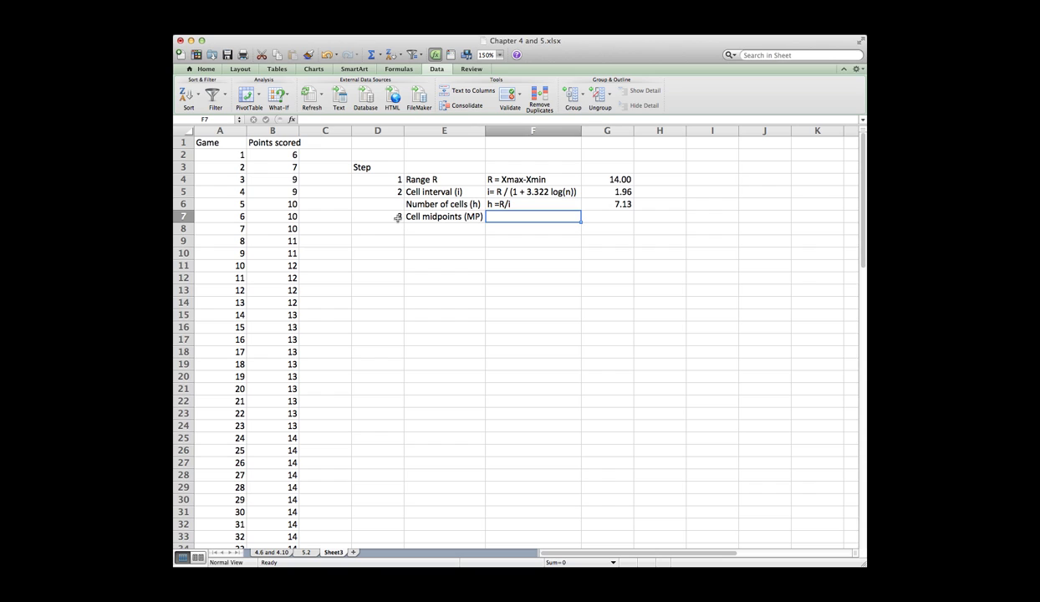
text(Mpmin= Xmin)
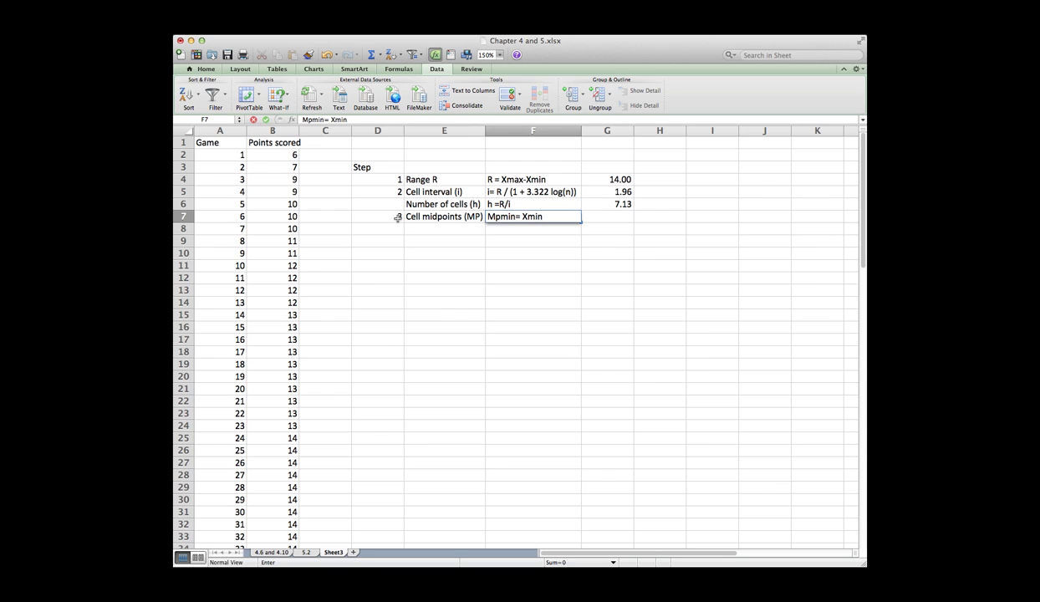
text( + i/2)
key(Tab)
Step: Calculate the lowest cell midpoint in G7 with the formula =B2+(G5/2)
text(=)
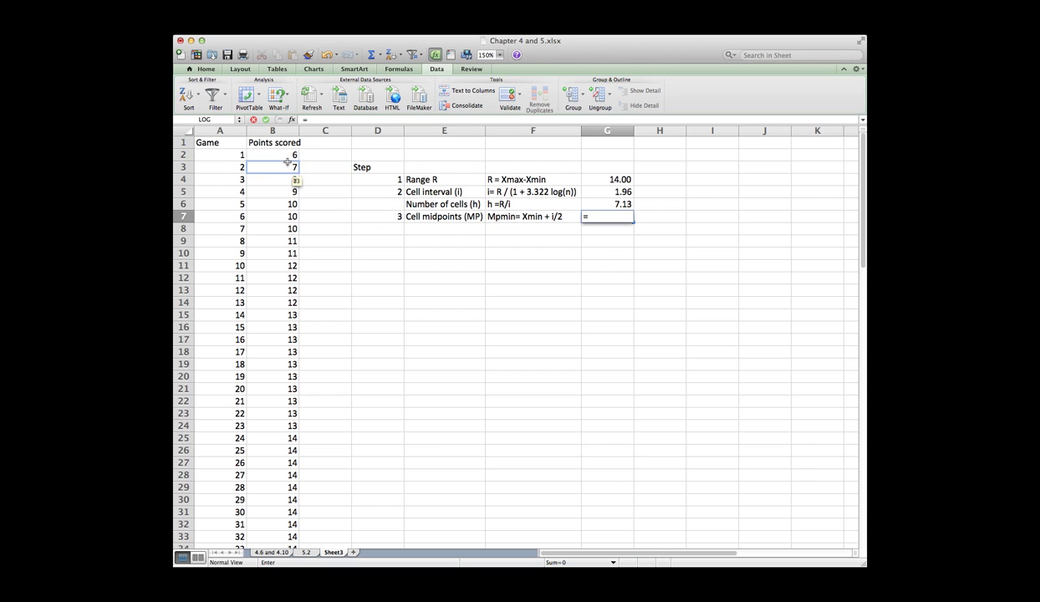
click(285, 158)
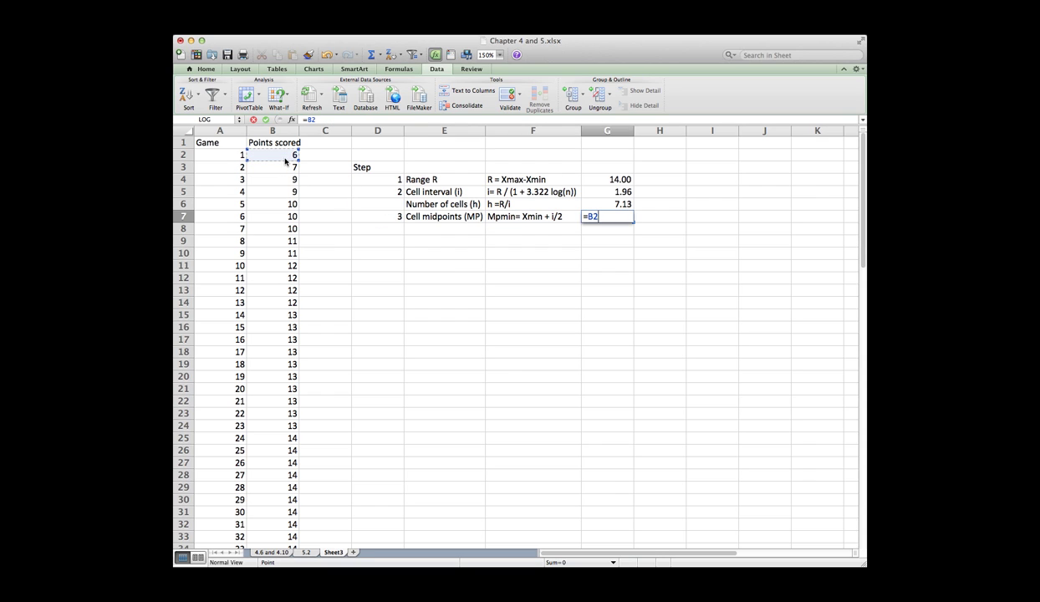
text(+()
key(Up)
key(Up)
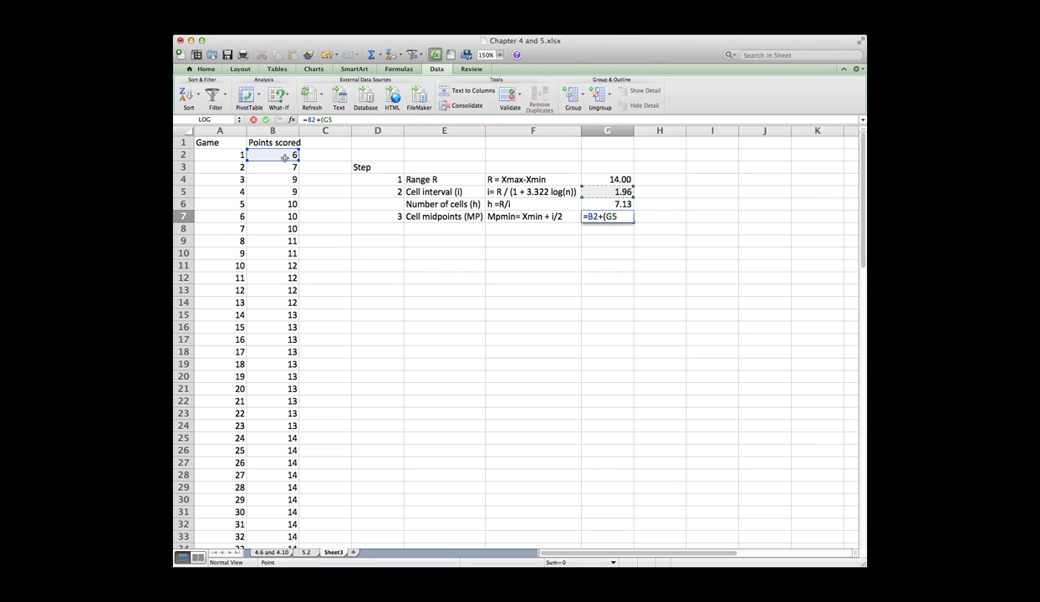
text(/2))
key(Return)
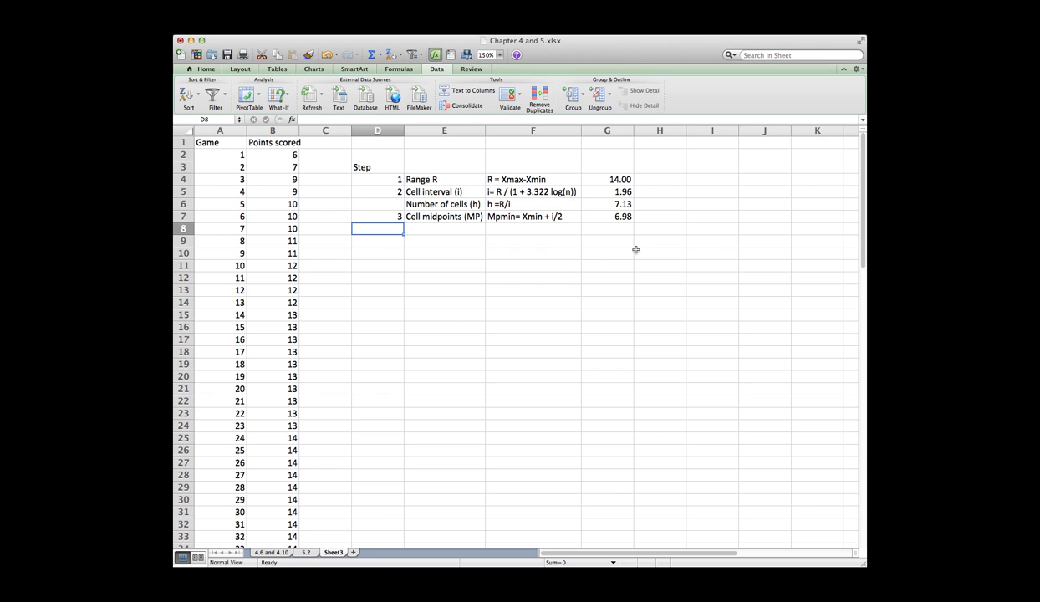
Step: Start a table with the heading "Cell" in I3, numbers 1 to 7 in I4:I10, and the heading "MP" in J3
click(703, 168)
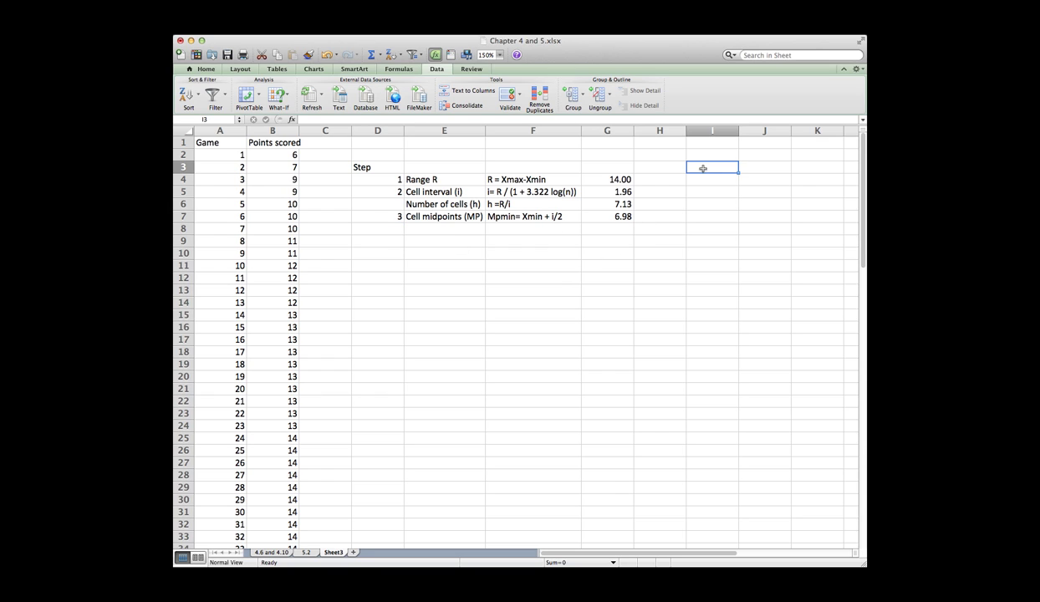
scroll(775, 170, right, 1)
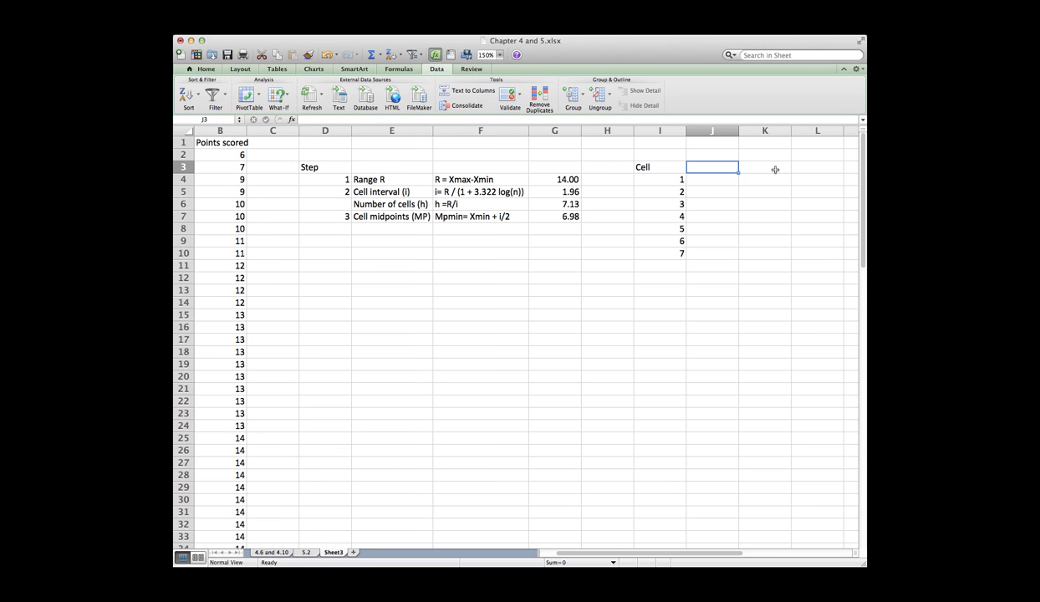
text(MP)
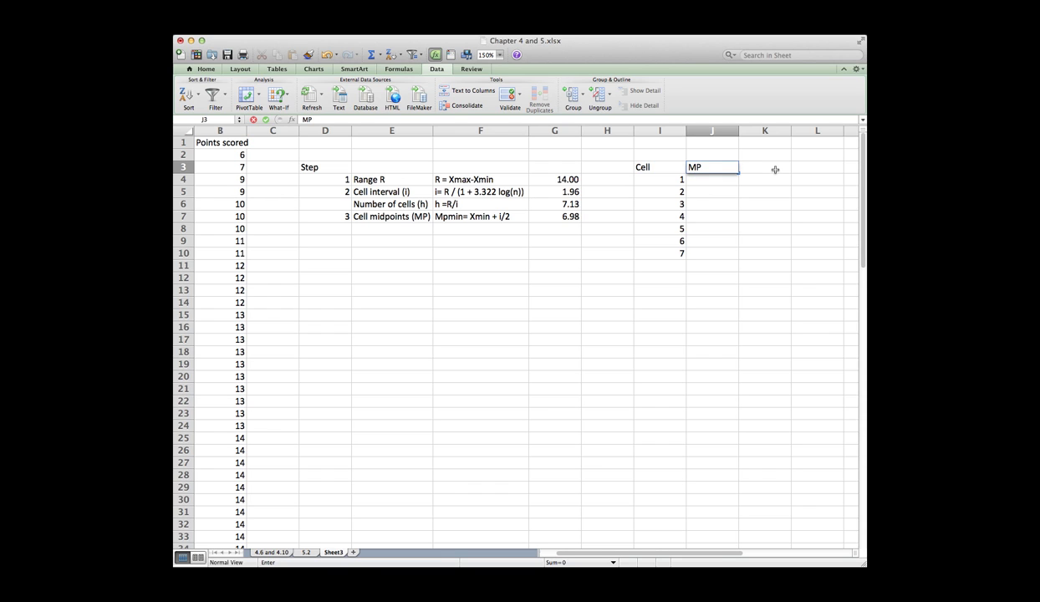
key(Return)
Step: Link the first midpoint in J4 to the calculated minimum midpoint in G7
text(=)
click(572, 218)
key(Return)
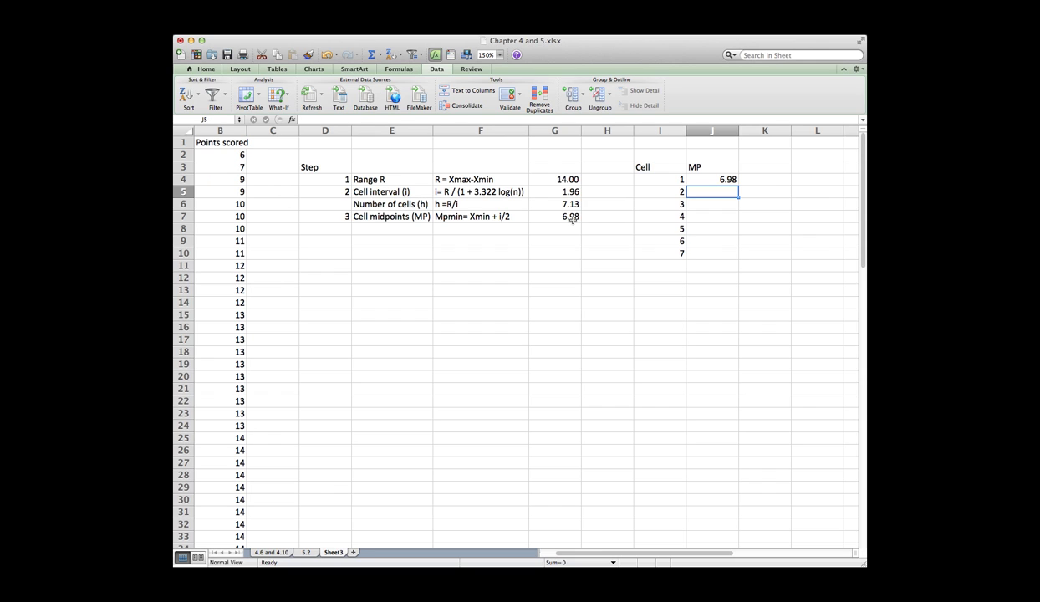
Step: Calculate the second midpoint in J5 with =J4+G5 and fill the formula down to J10
text(=)
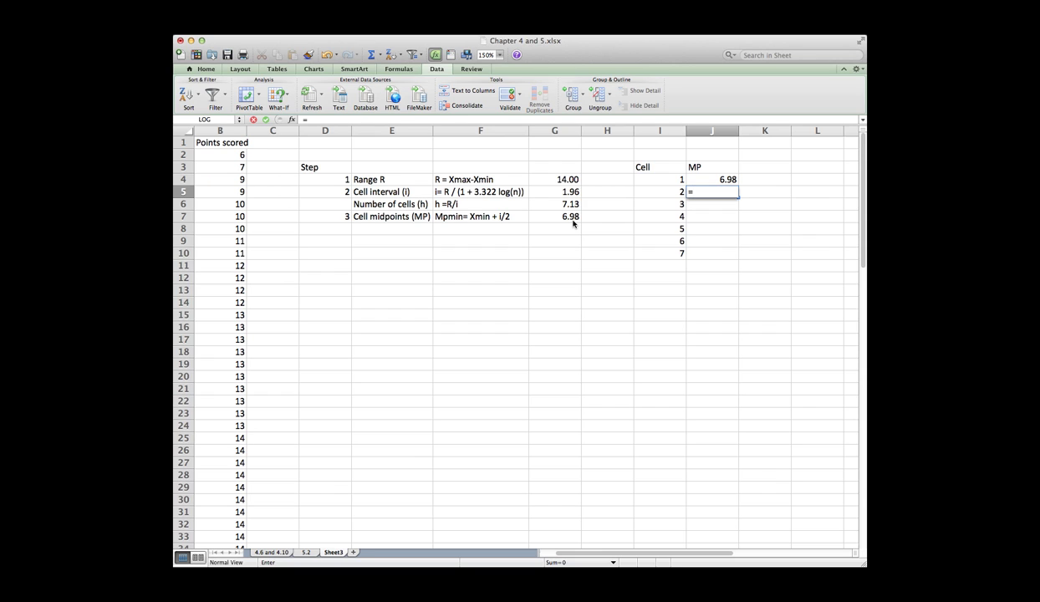
key(Up)
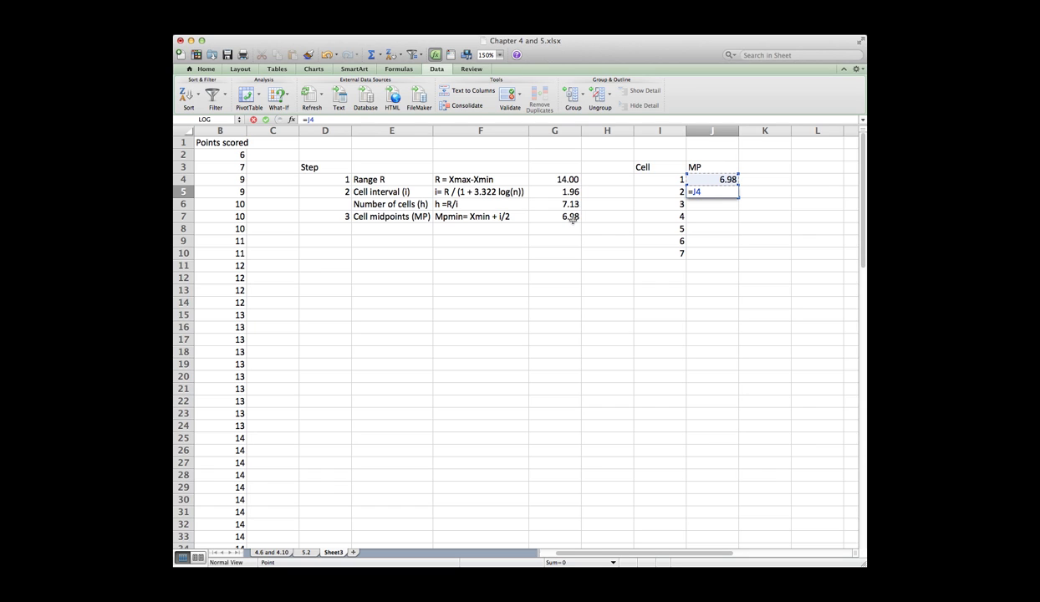
text(+)
click(568, 192)
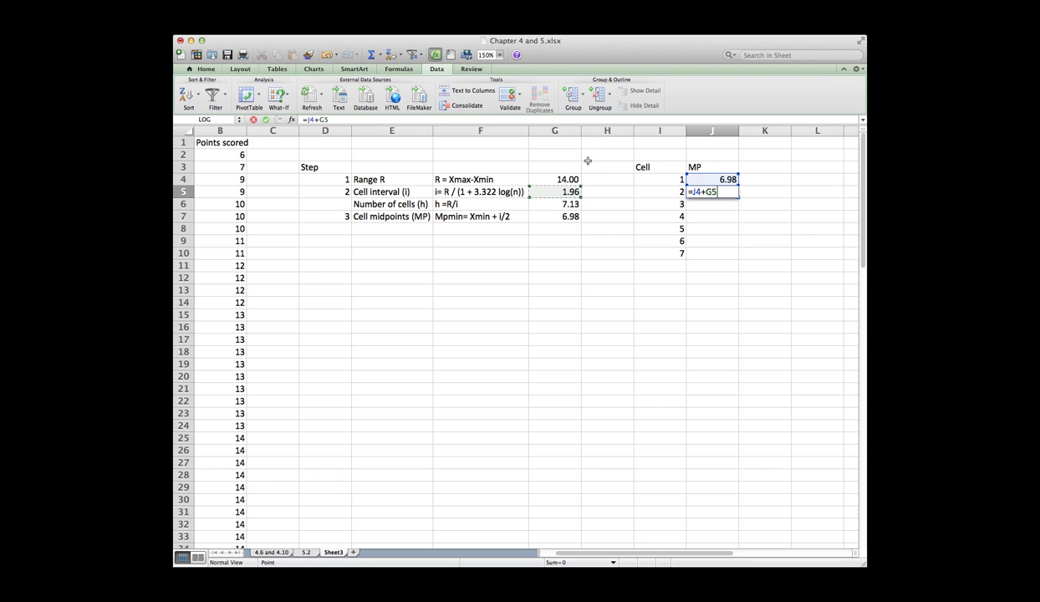
key(Return)
key(Right)
key(Left)
drag(731, 194, 733, 256)
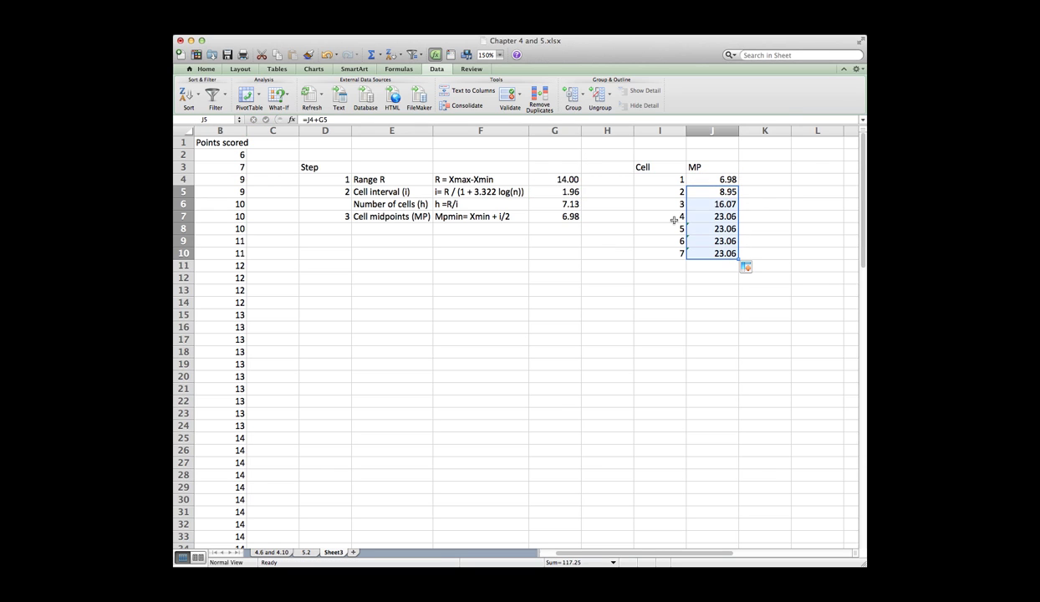
Step: Make the G5 reference in the J5 formula absolute and refill the midpoints down to J10
double_click(709, 191)
key(super+t)
key(Return)
click(711, 192)
drag(738, 197, 735, 254)
Step: Fill row 8 with step number 4, "Cell boundaries (UB)" and "Ubmin = Mpmin + Mpmin+1)/2", and autofit column F
click(340, 226)
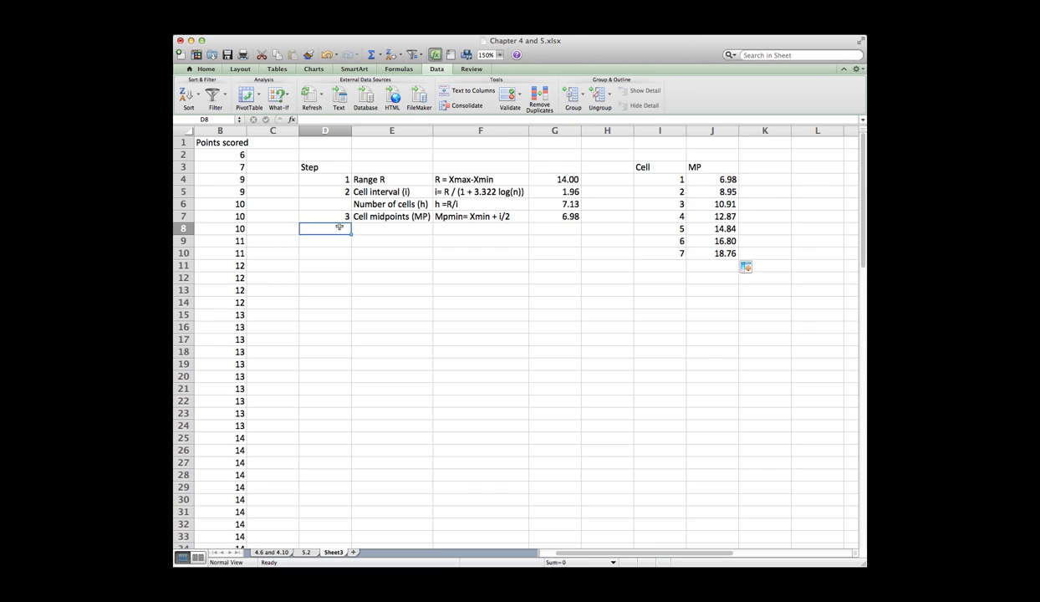
text(4)
key(Tab)
text(Cell)
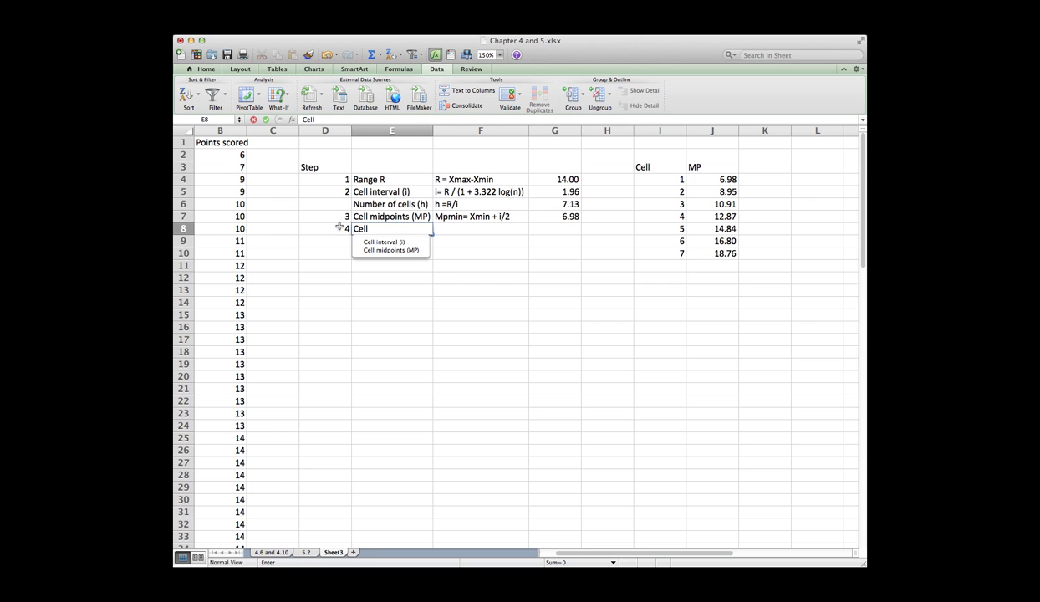
text( boundaries)
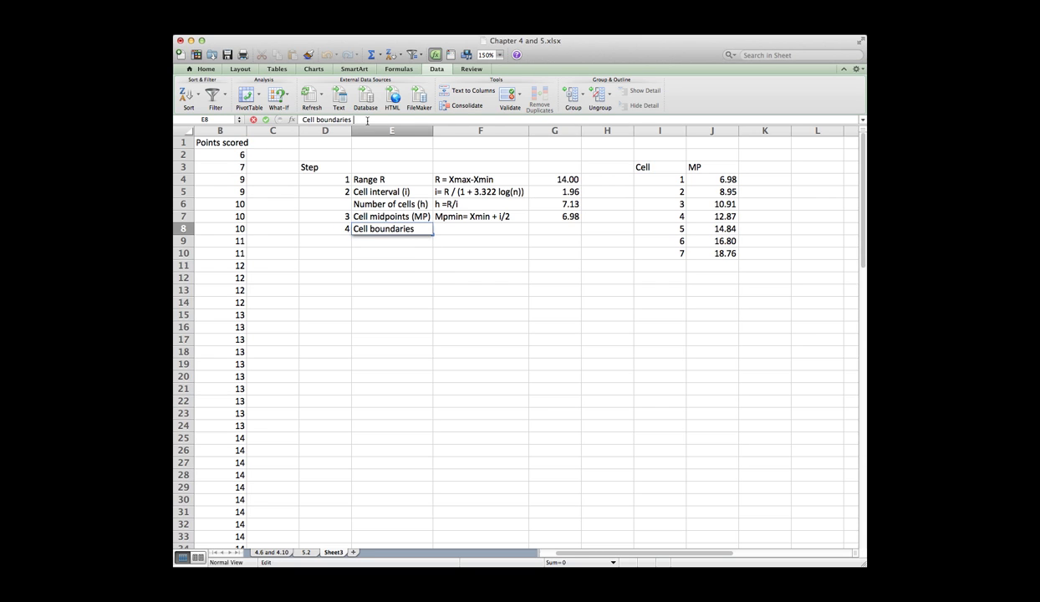
text( (UB))
key(Tab)
text(UBmin ()
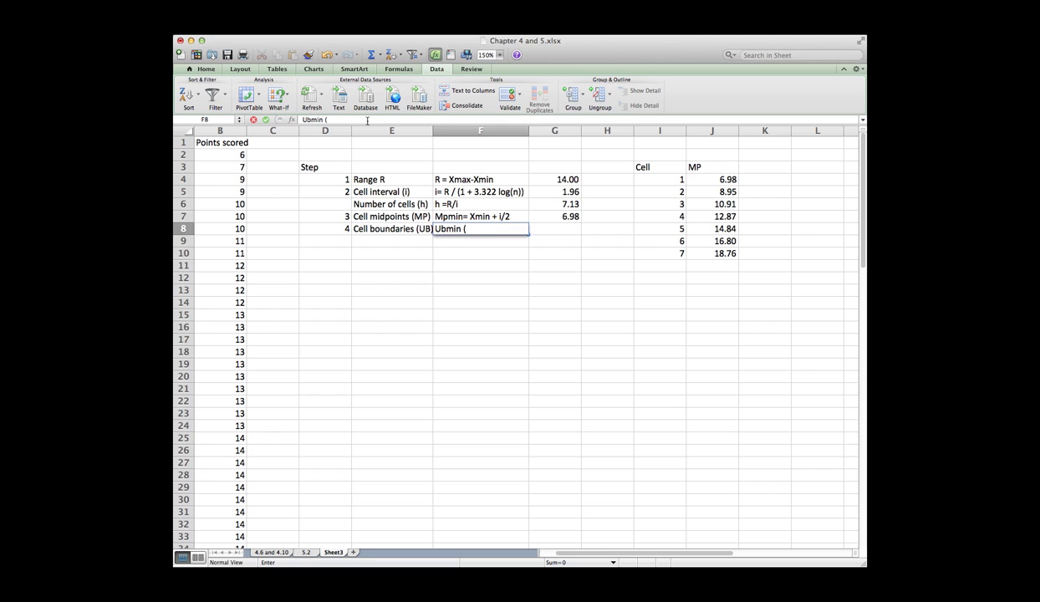
text( = MPmin + MPmin+1)/)
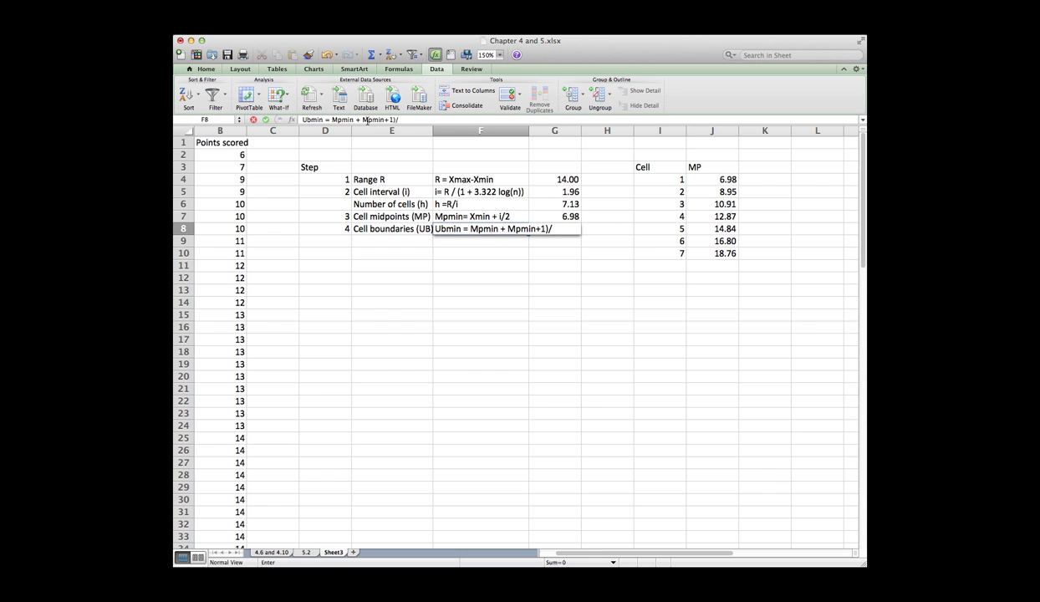
text(2)
key(Tab)
double_click(528, 130)
Step: Calculate the lowest upper boundary in G8 with the formula =(J4+J5)/2
text(=()
click(768, 182)
text(+)
click(761, 192)
text())
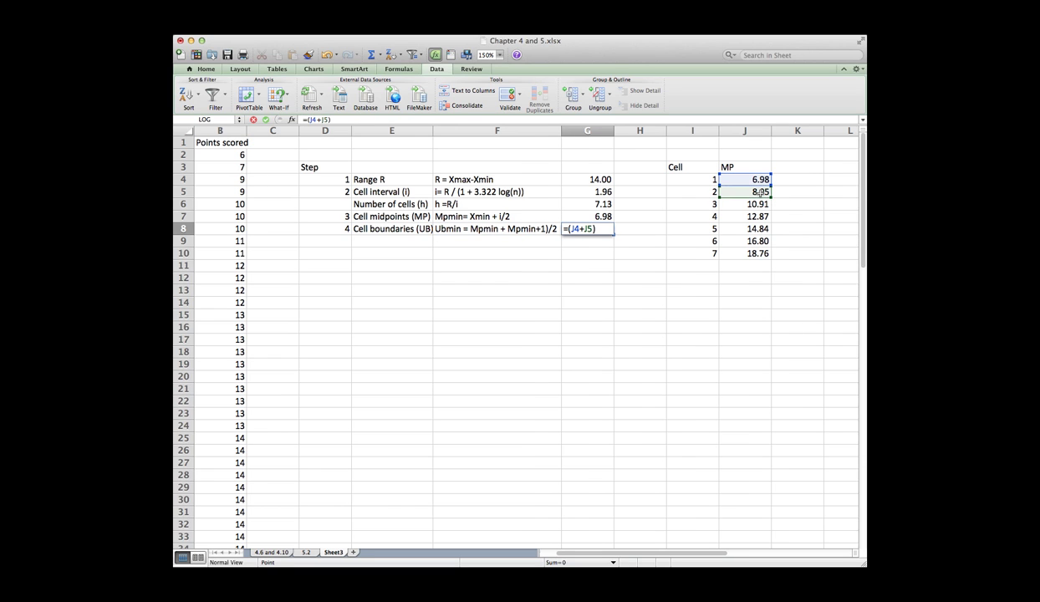
text(/2)
key(Return)
click(796, 169)
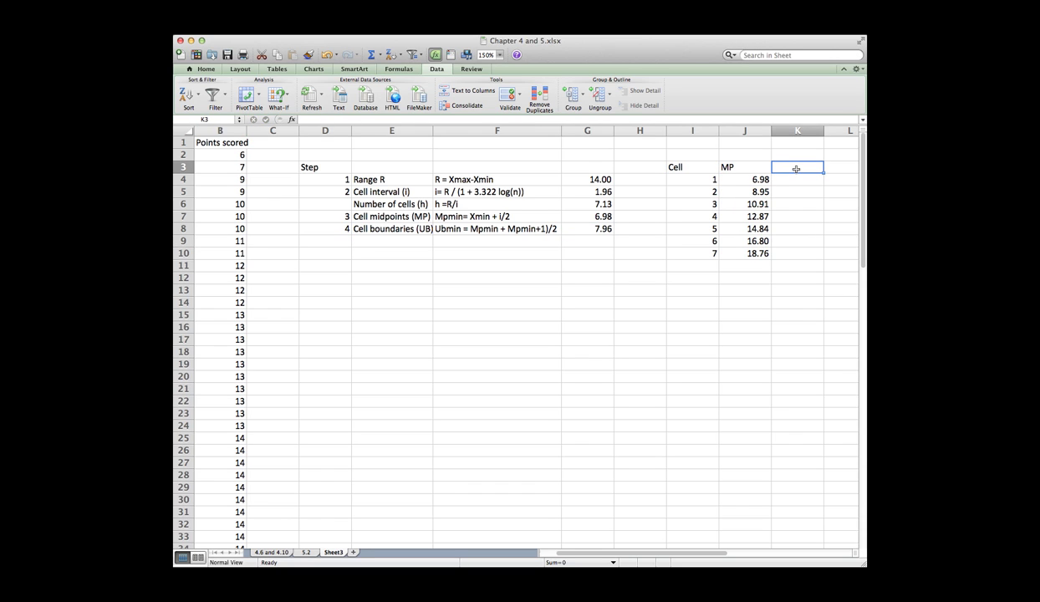
Step: Add a "UB" heading in K3 and link the first upper boundary in K4 to G8 with =G8
text(UB)
key(Return)
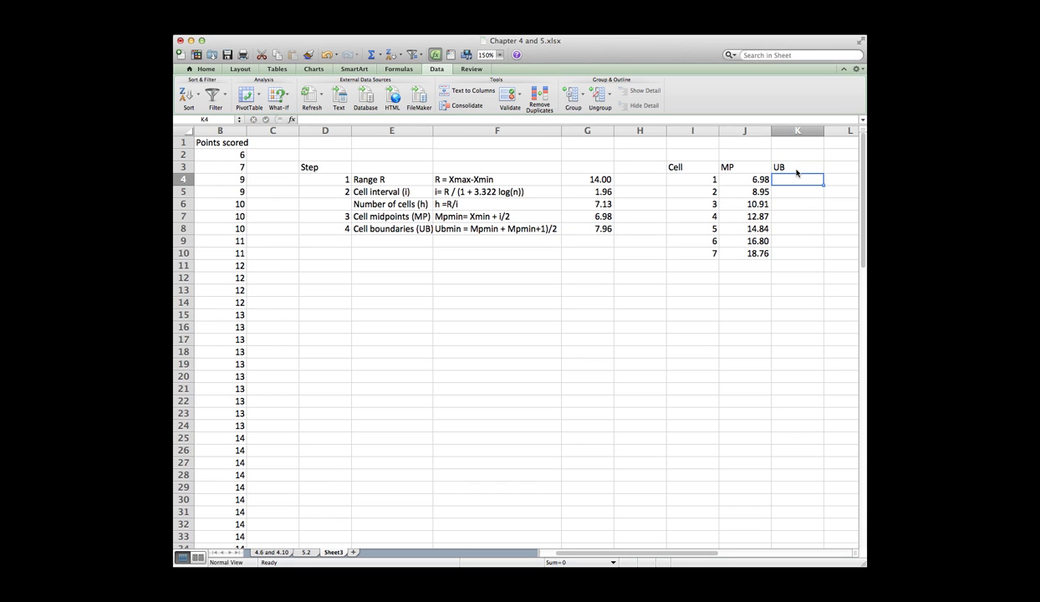
text(=)
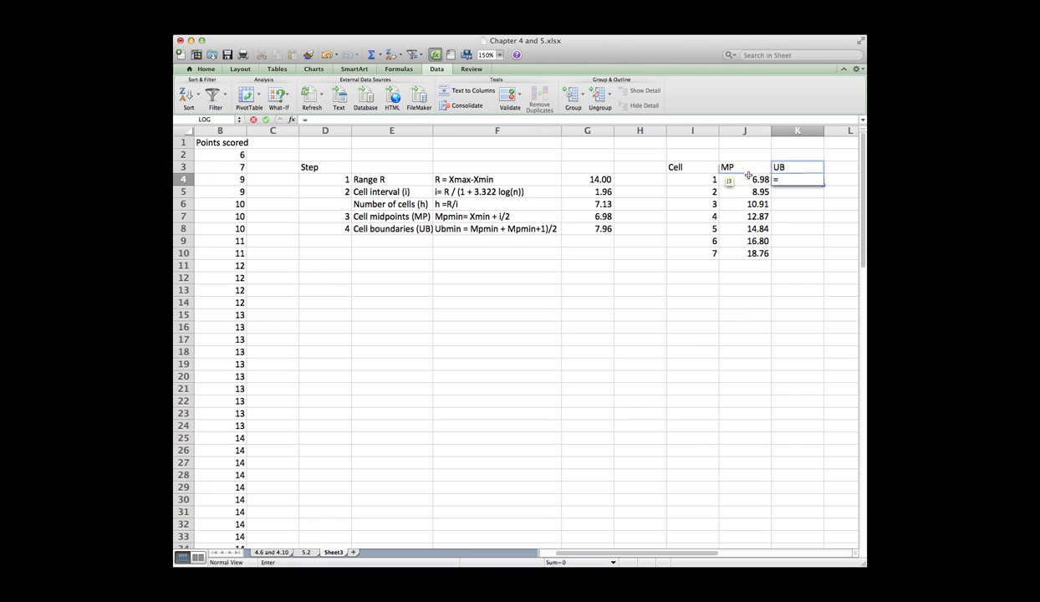
click(603, 229)
key(Return)
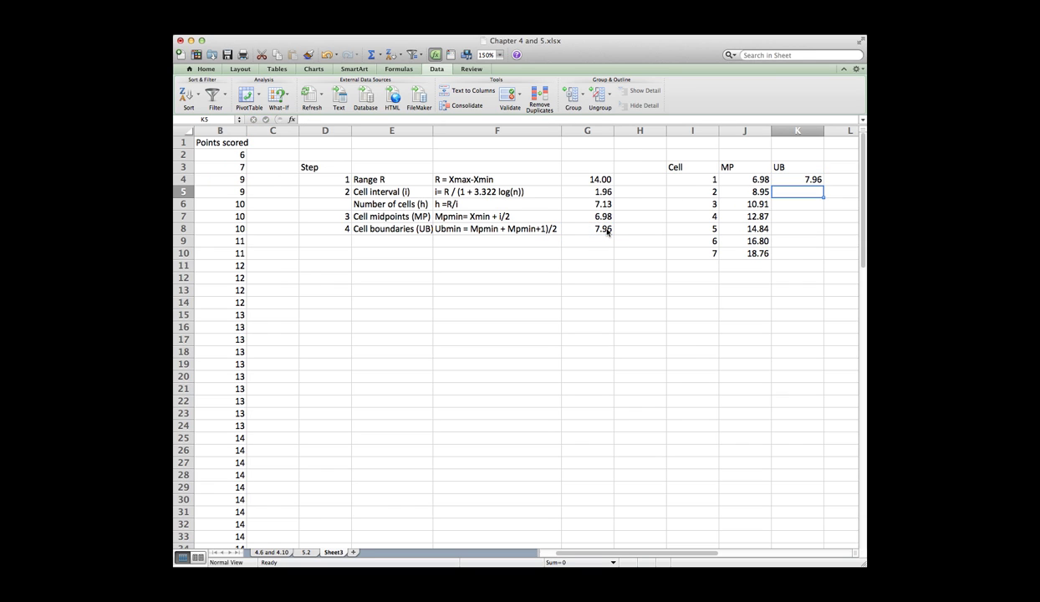
Step: Add an "LB" heading in L3 and calculate the first lower boundary in L4 with =K4-G5
key(Up)
key(Up)
key(Right)
text(LB)
key(Return)
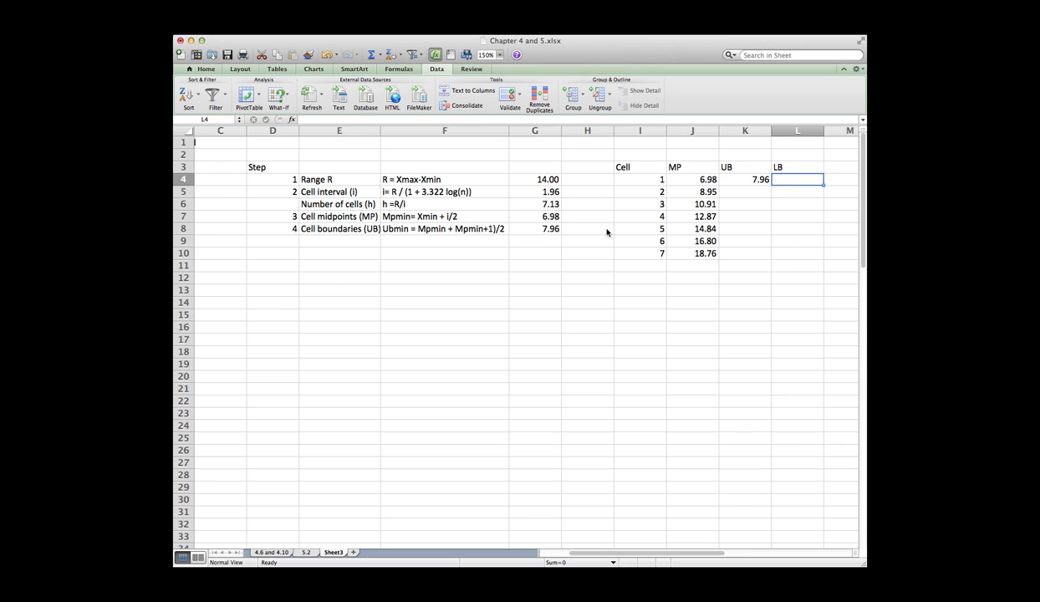
text(=)
key(Left)
text(-)
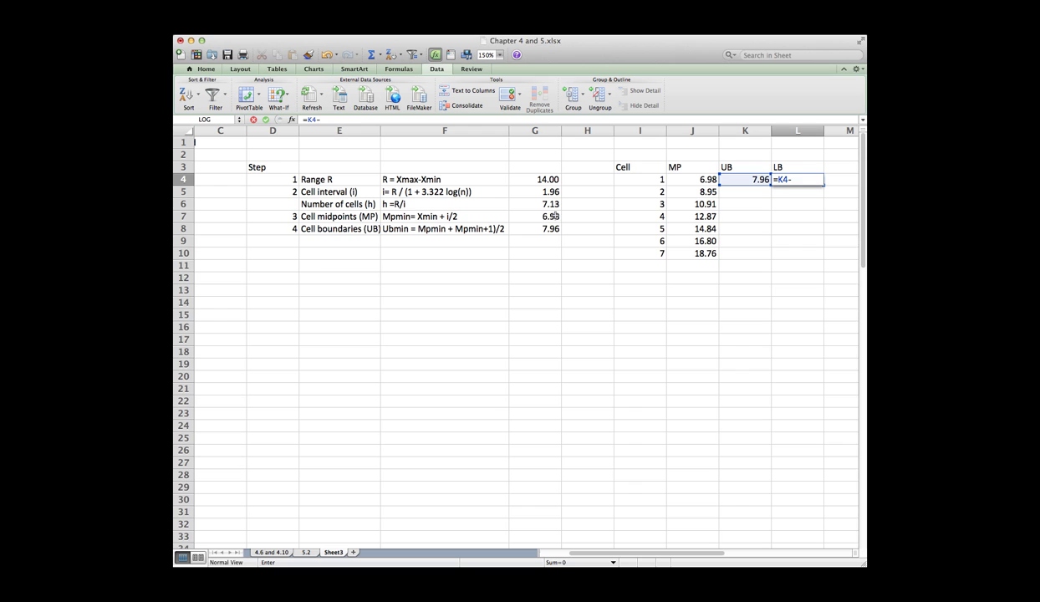
click(549, 193)
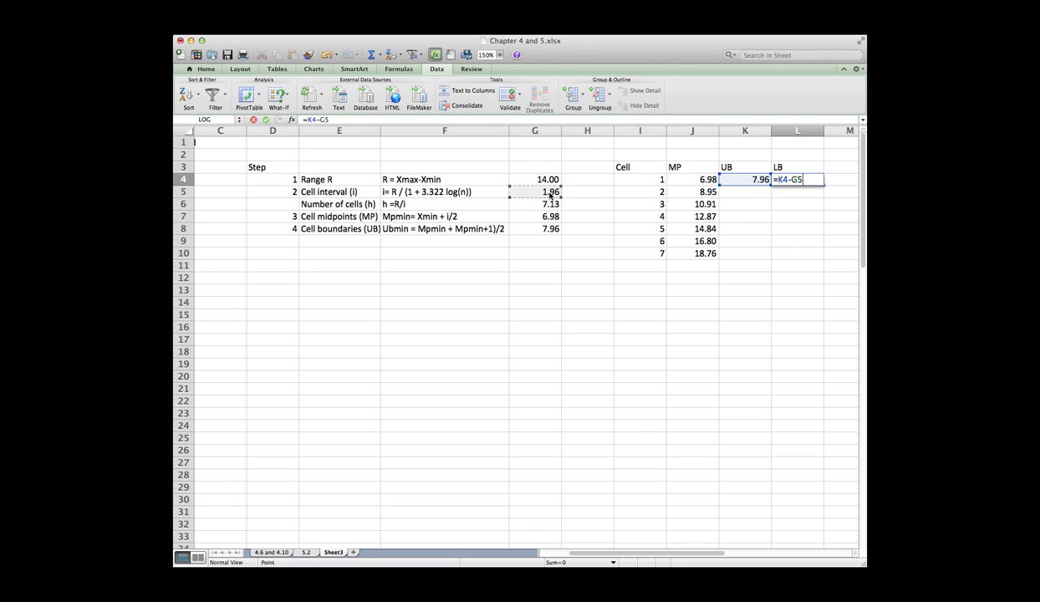
key(Return)
Step: Calculate the second upper boundary in K5 with =K4+$G$5 and fill the formula down to K10
click(756, 187)
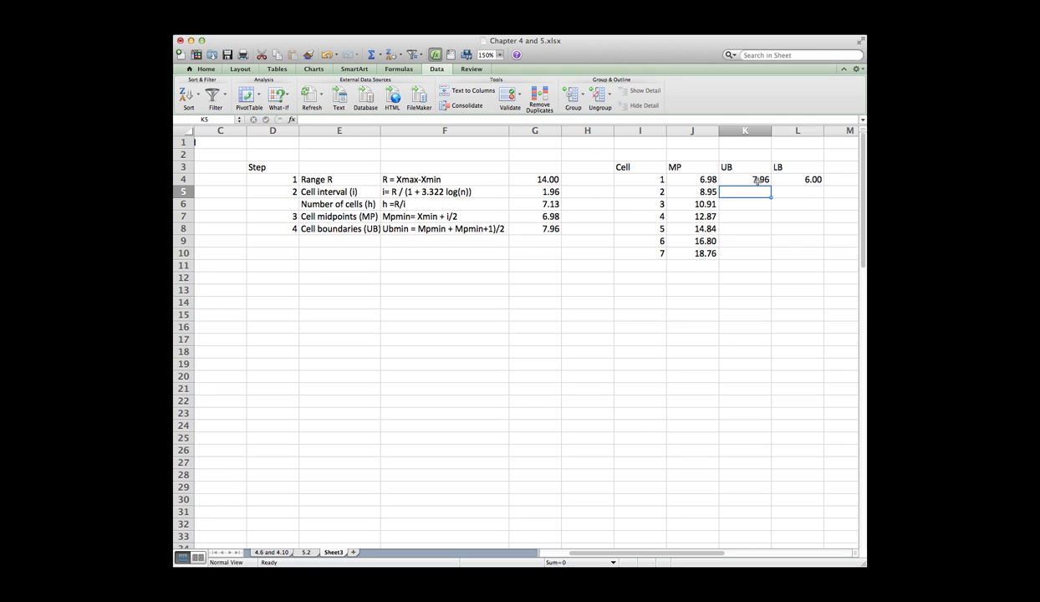
text(=)
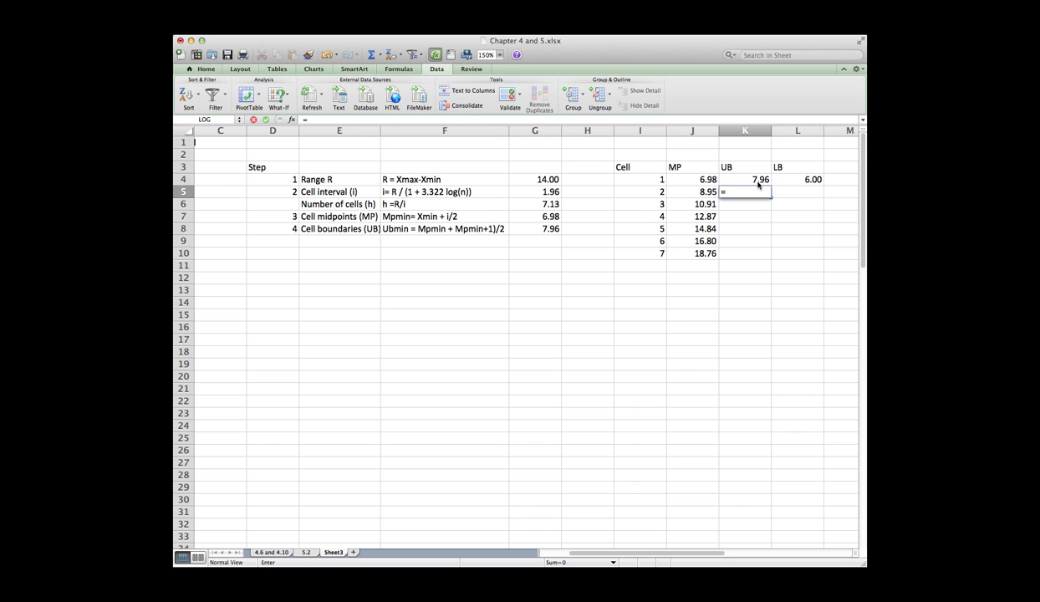
click(756, 181)
text(+)
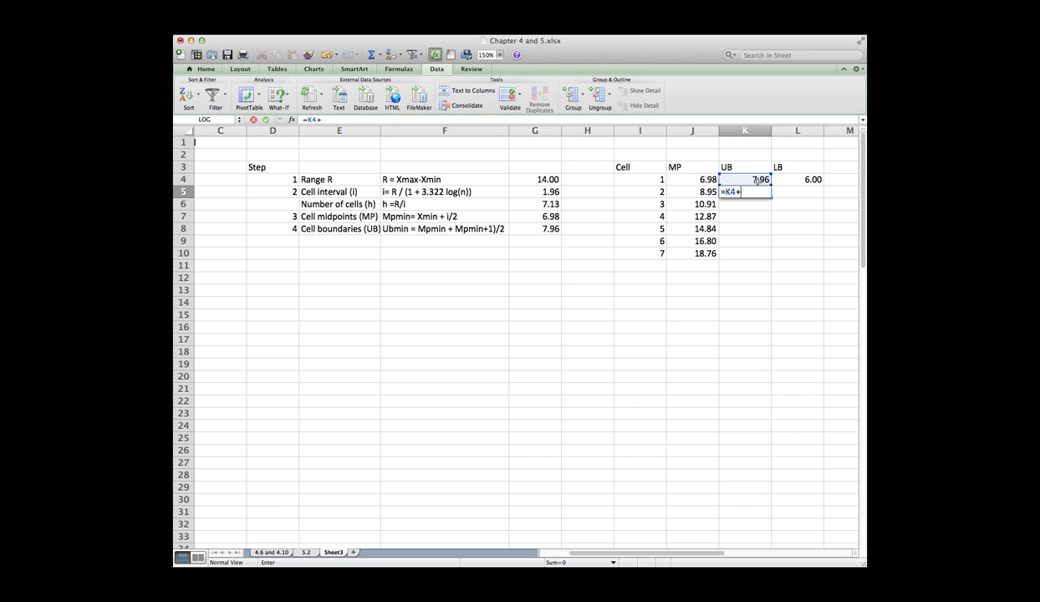
click(532, 190)
key(Return)
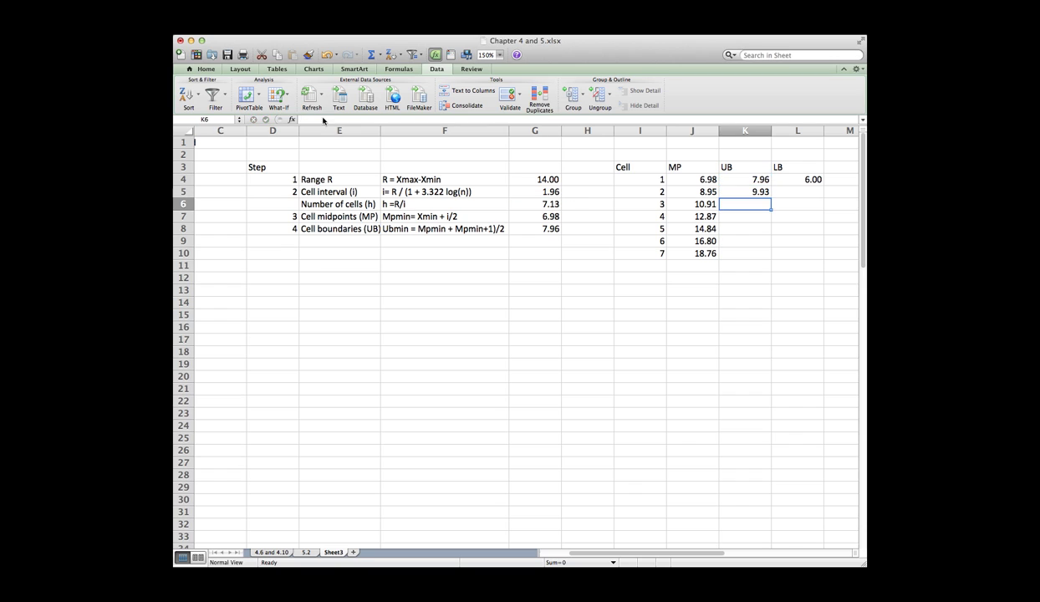
drag(735, 180, 767, 259)
click(765, 193)
Step: Calculate the second lower boundary in L5 with =L4+$G$5 and fill the formula down to L10
click(809, 192)
text(=)
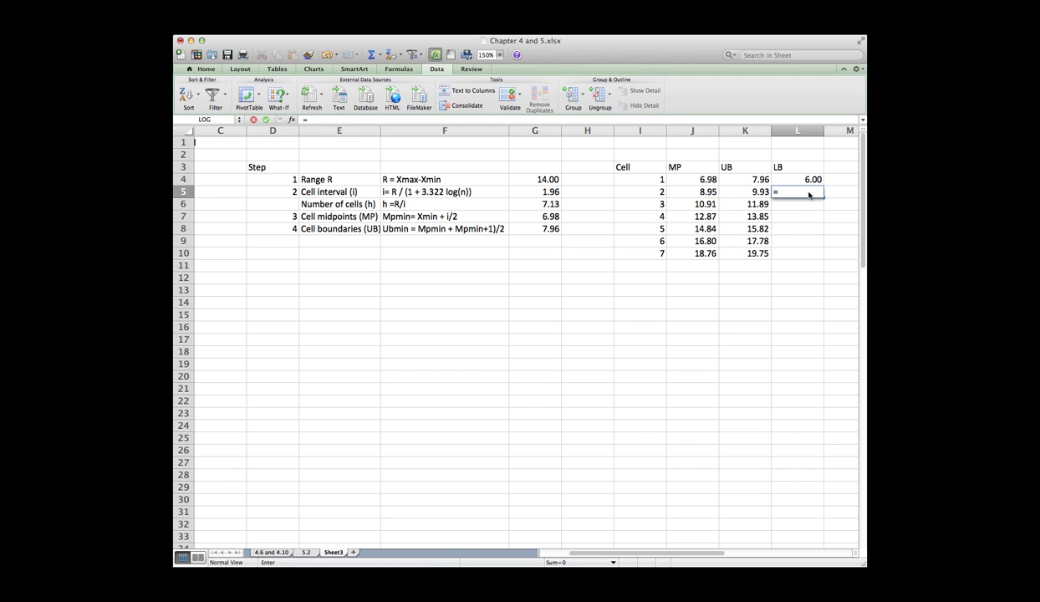
click(802, 180)
text(+)
click(539, 191)
key(F4)
key(Return)
click(796, 192)
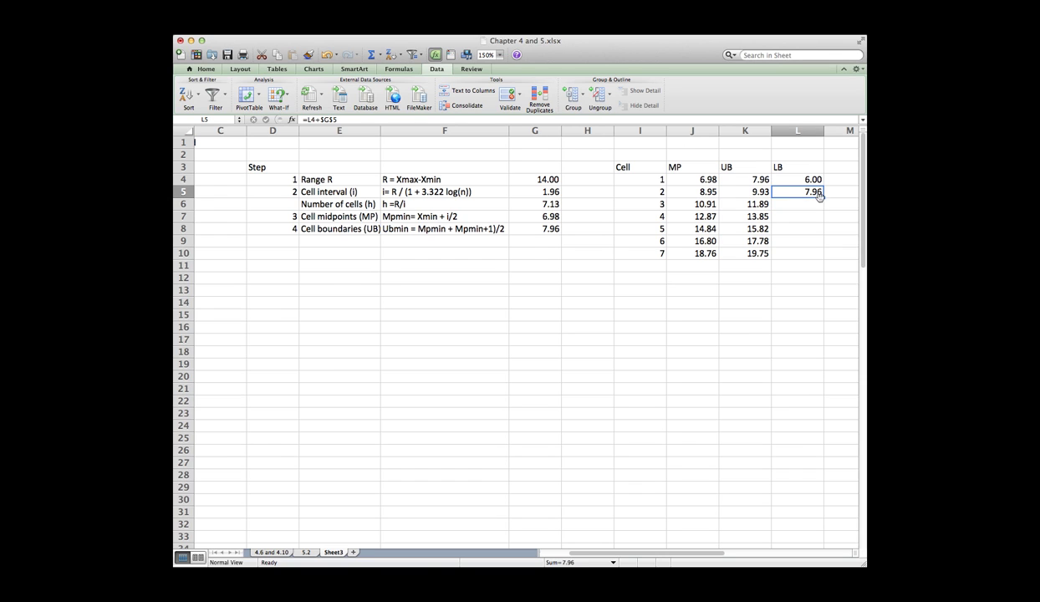
drag(822, 197, 823, 256)
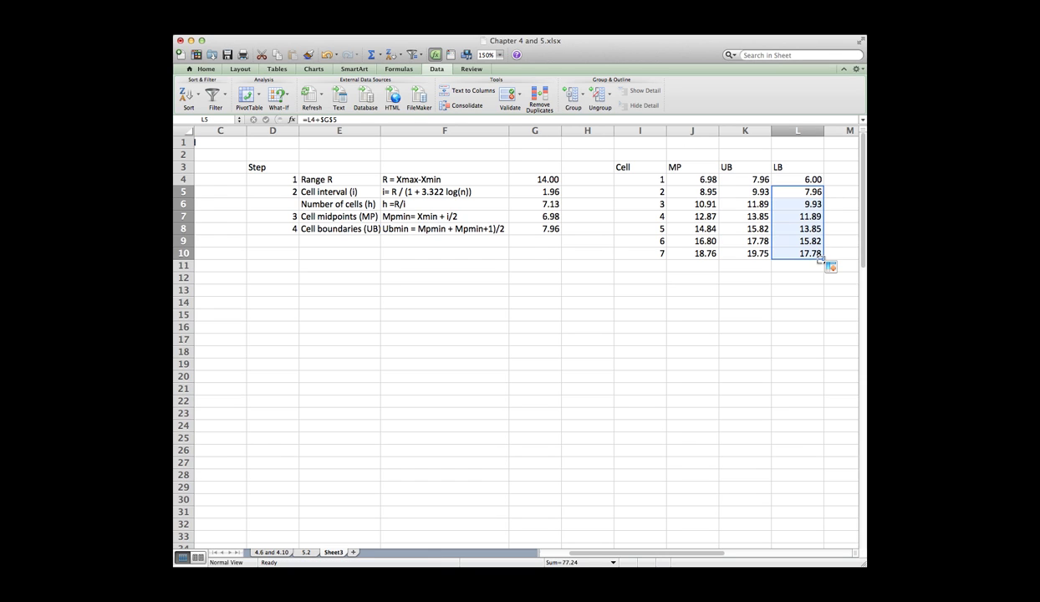
Step: Enter step number 5 in D9 and its description "Group data" in E9
click(272, 241)
text(5)
key(Tab)
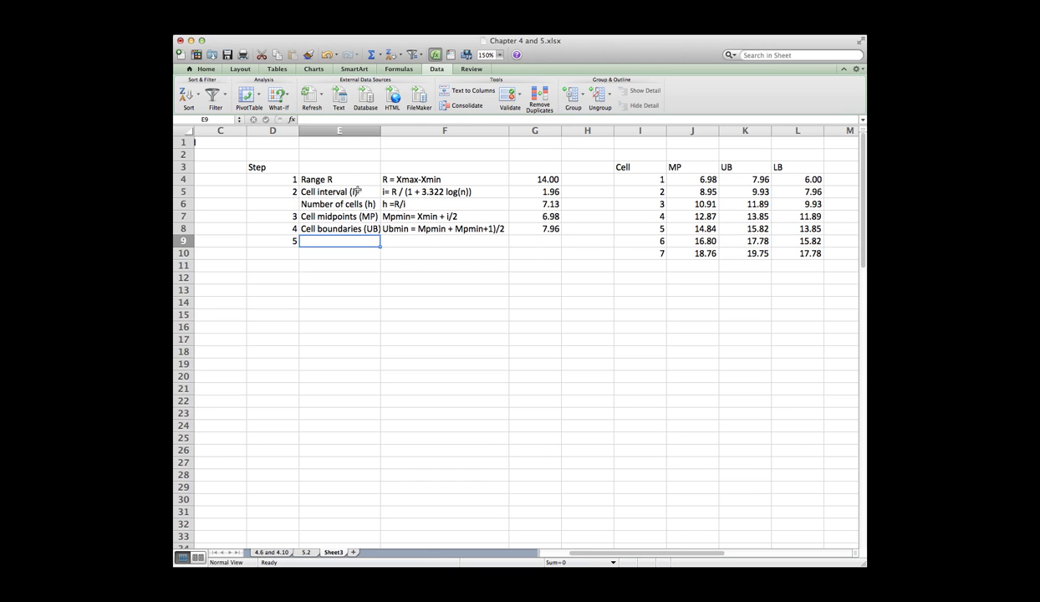
text(Group data)
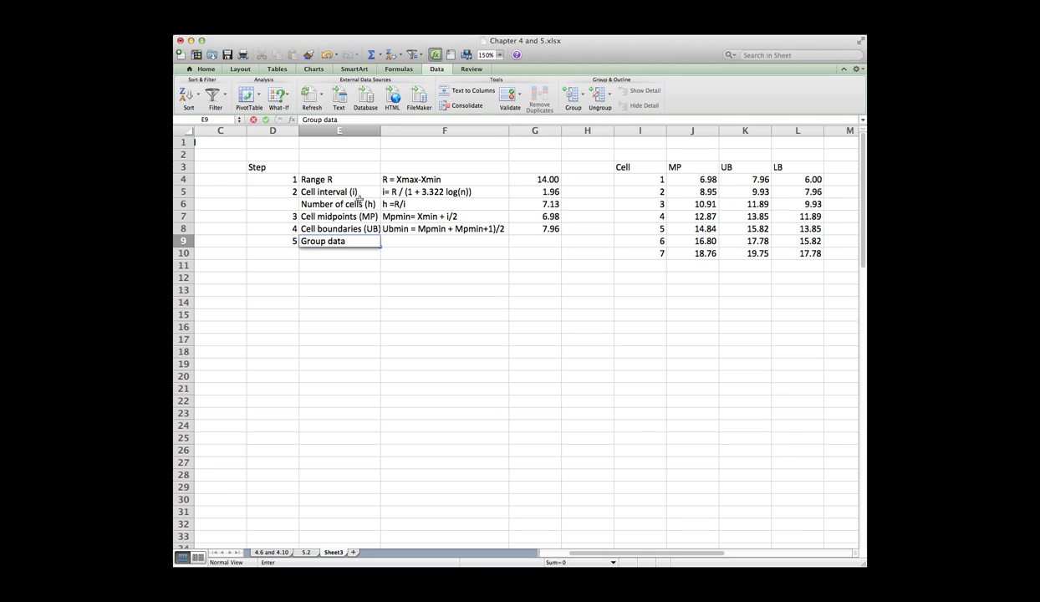
click(541, 227)
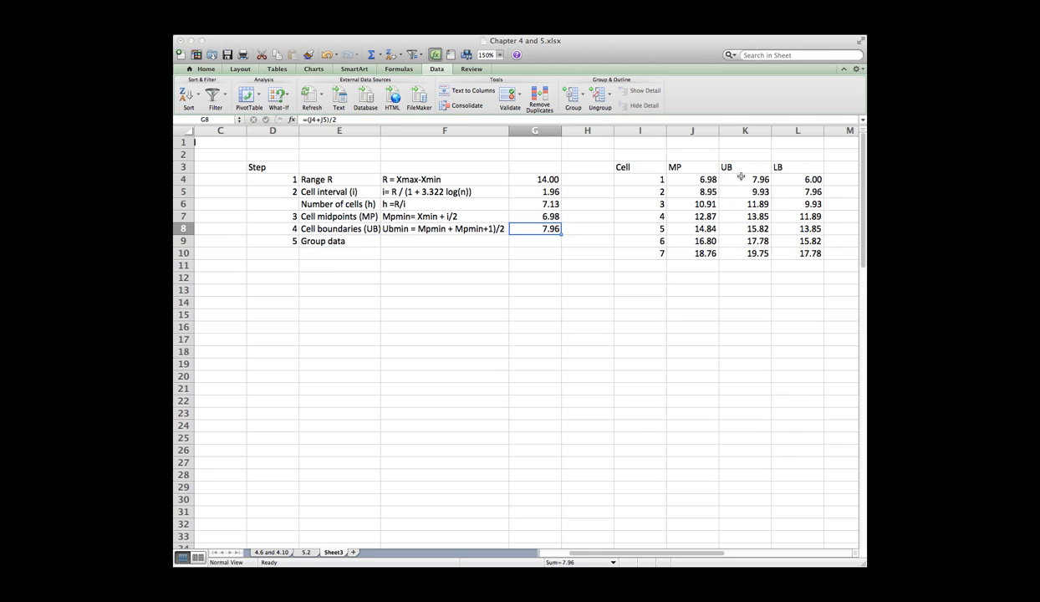
Step: Add the column heading "Number of games" in M3
click(840, 168)
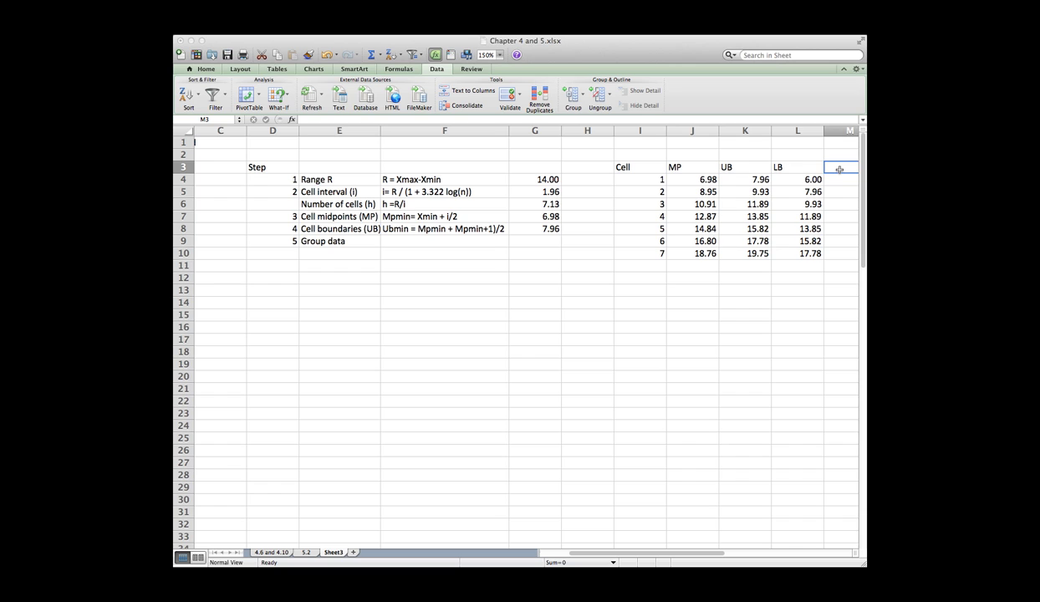
text(Number of games)
click(800, 180)
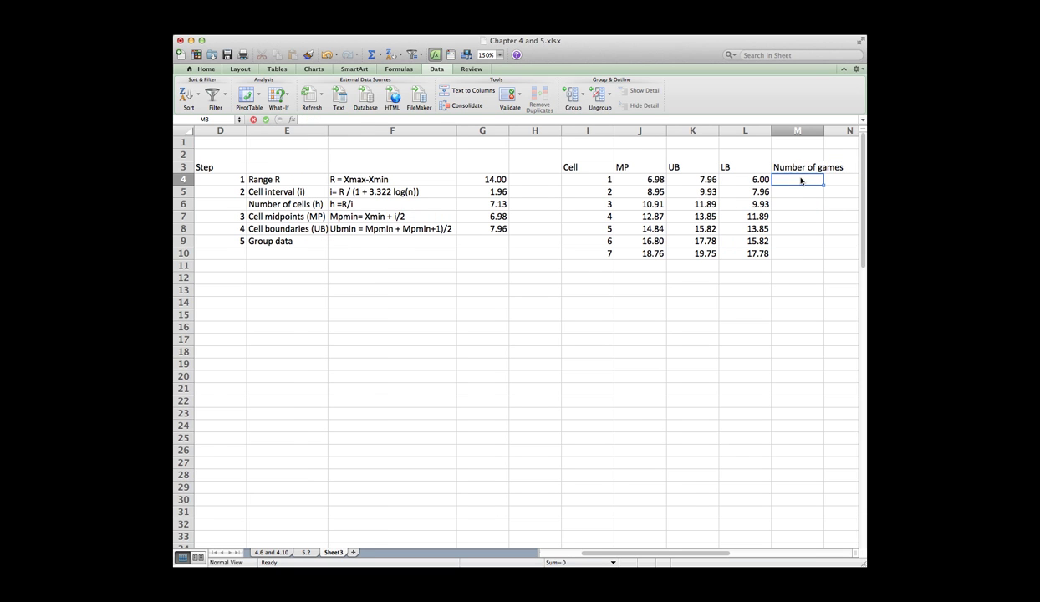
Step: Count the scores in column B that fall within the first cell's boundaries and enter 2 in M4
drag(743, 179, 734, 201)
click(729, 194)
click(793, 181)
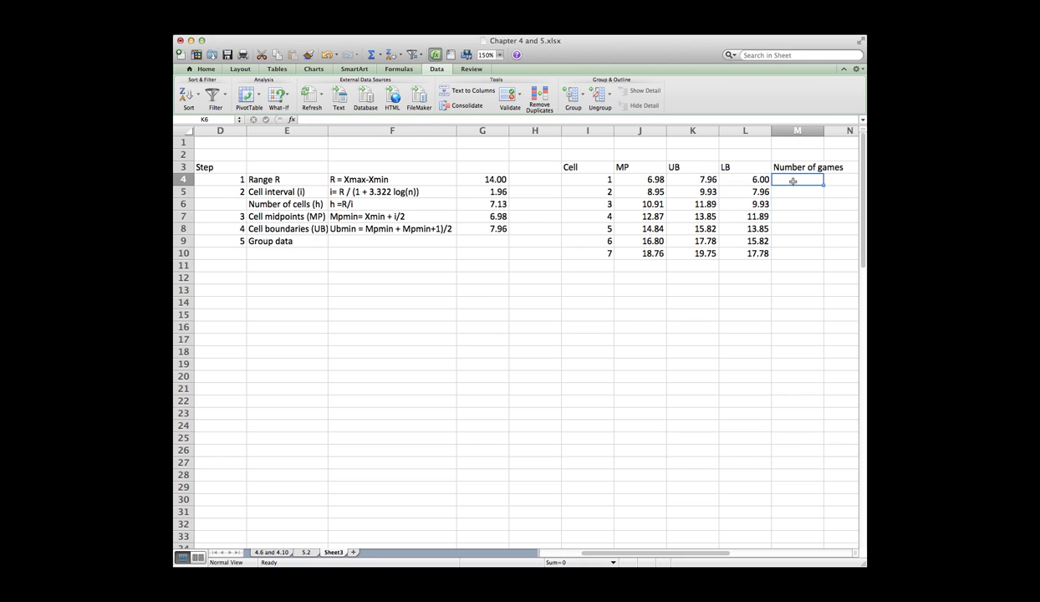
click(729, 180)
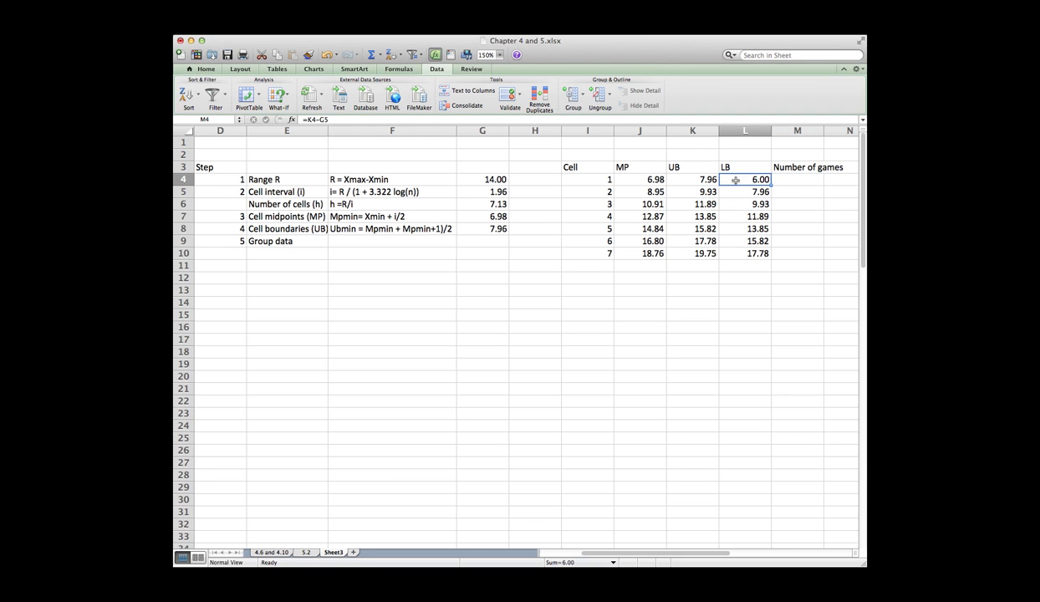
drag(730, 179, 704, 180)
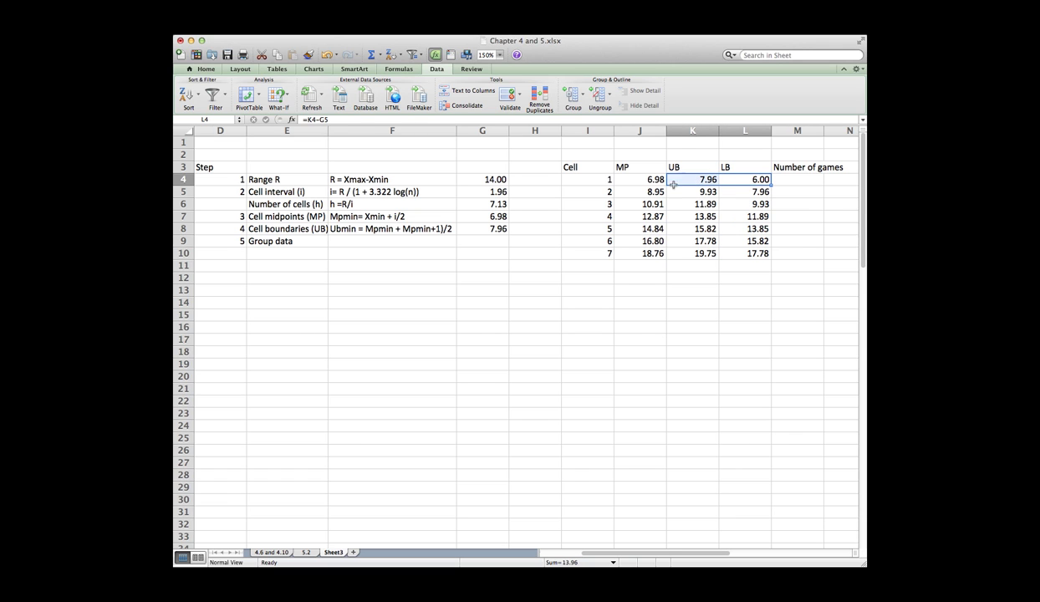
scroll(573, 197, left, 3)
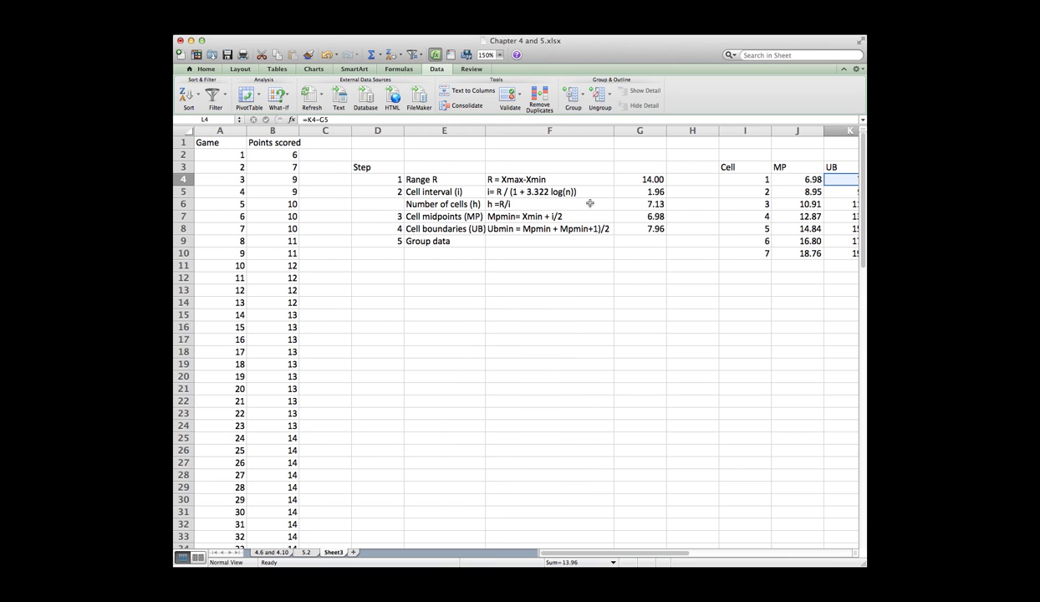
click(289, 155)
click(281, 166)
scroll(609, 228, right, 3)
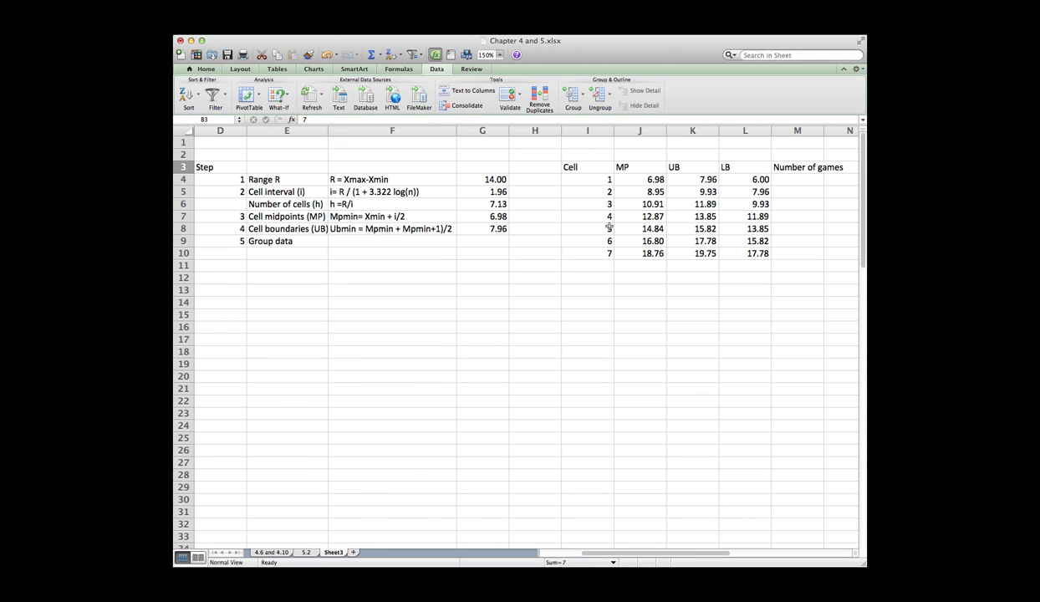
click(804, 178)
text(2)
key(Return)
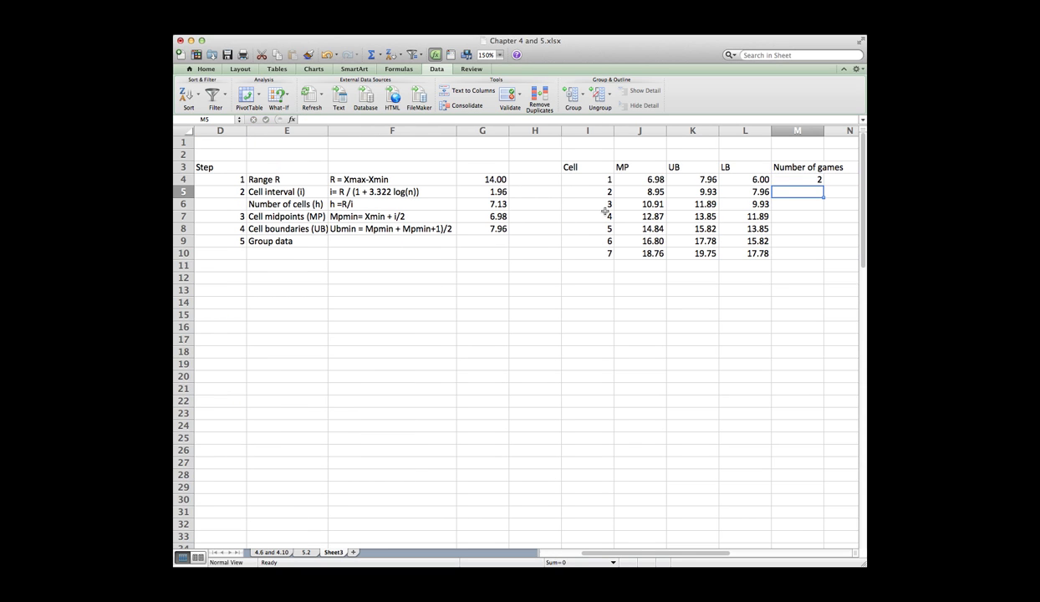
Step: Count the scores within the boundaries of cells 2 to 7 and enter 2, 5, 14, 27, 16 and 4 in M5:M10
click(758, 194)
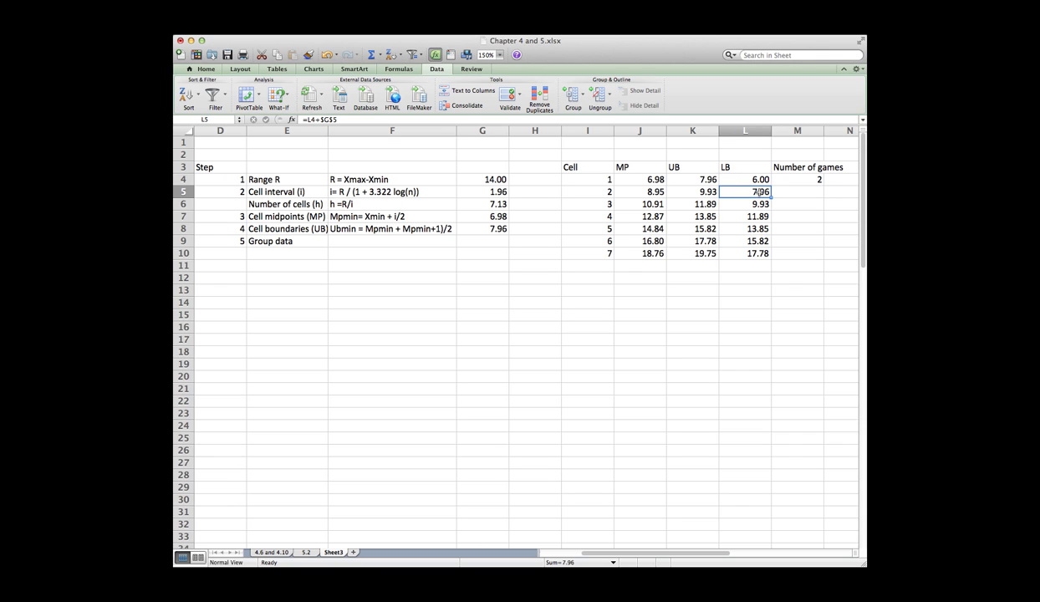
click(690, 191)
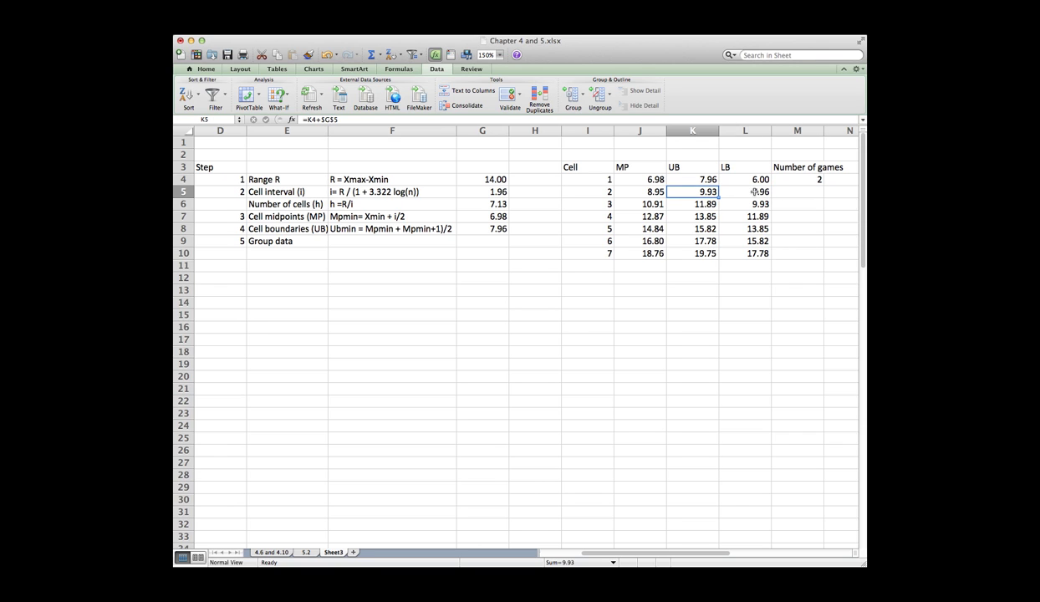
click(752, 191)
click(693, 191)
scroll(460, 219, left, 3)
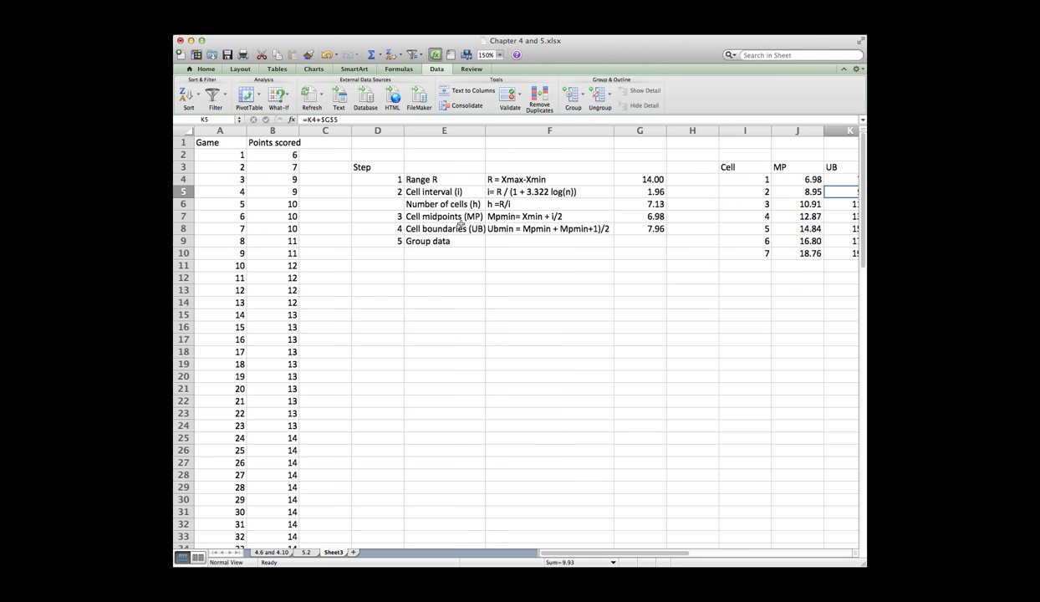
click(289, 181)
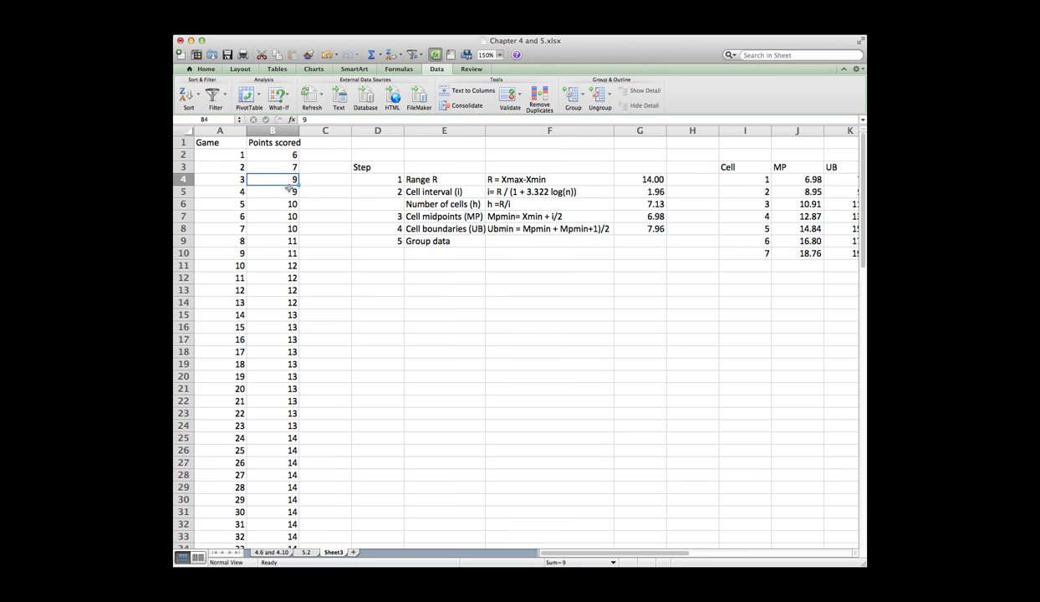
click(289, 191)
scroll(483, 233, right, 3)
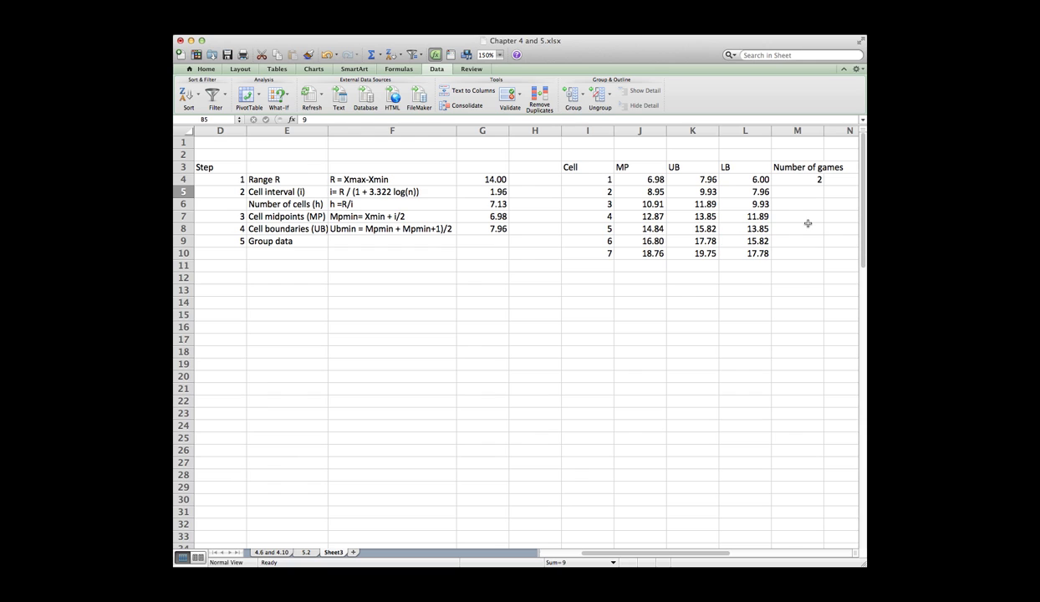
click(789, 193)
text(2)
key(Return)
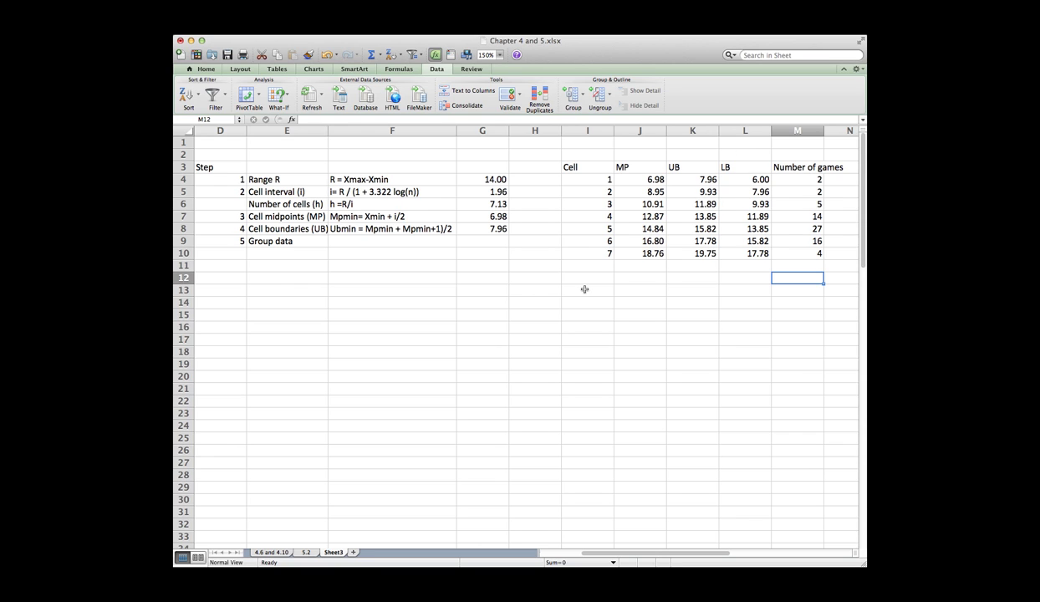
Step: Clear the upper boundary of the seventh cell in K10
click(647, 253)
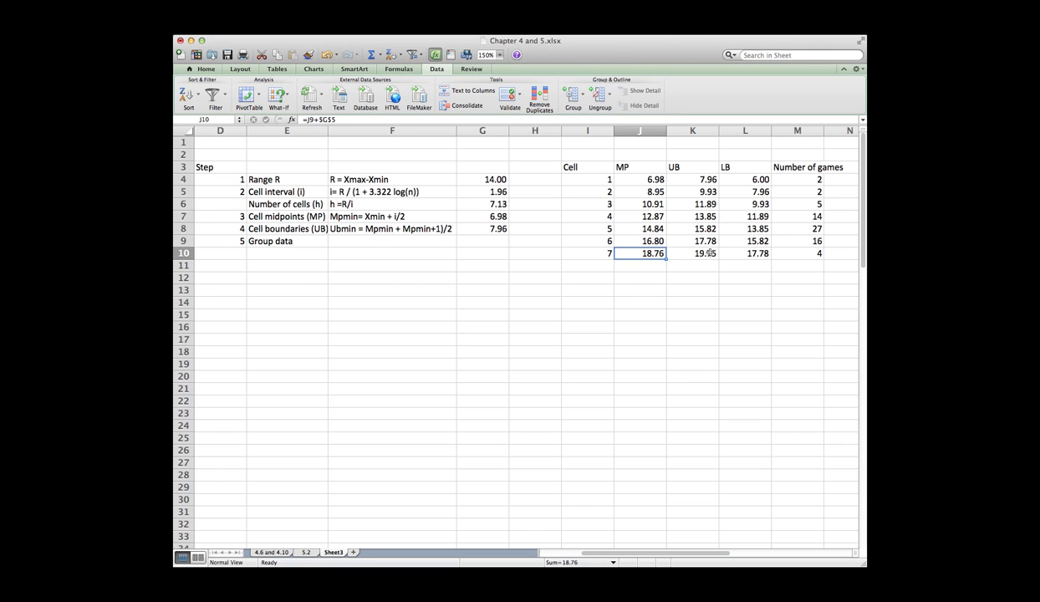
click(689, 250)
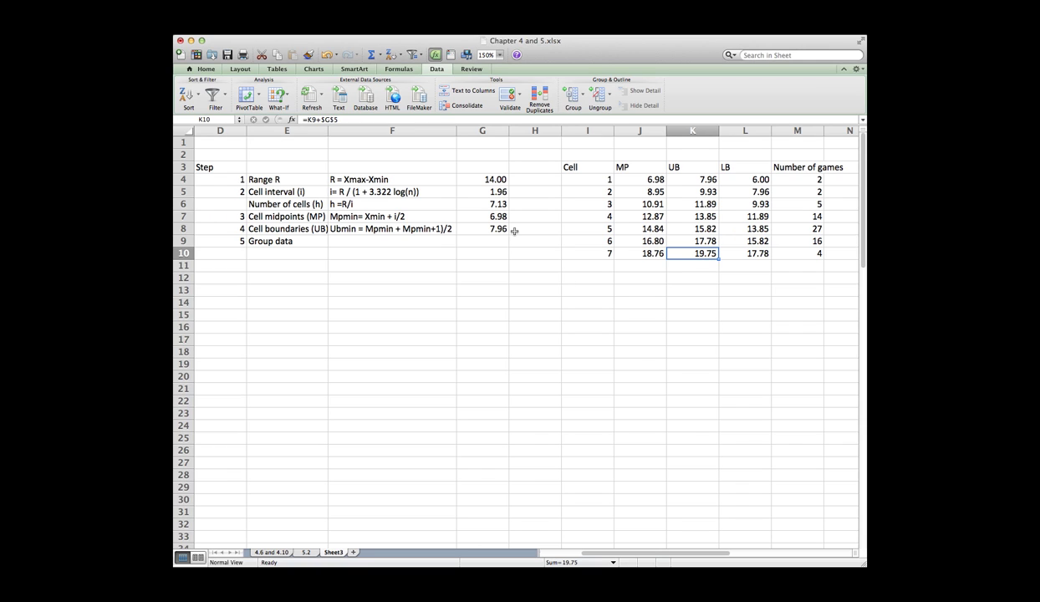
click(483, 206)
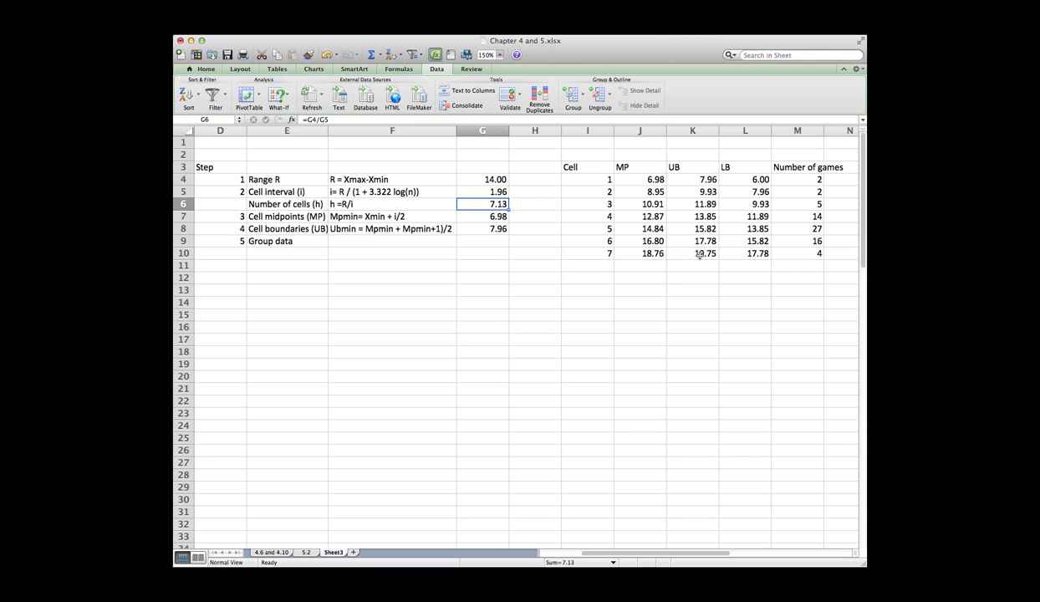
click(699, 254)
key(BackSpace)
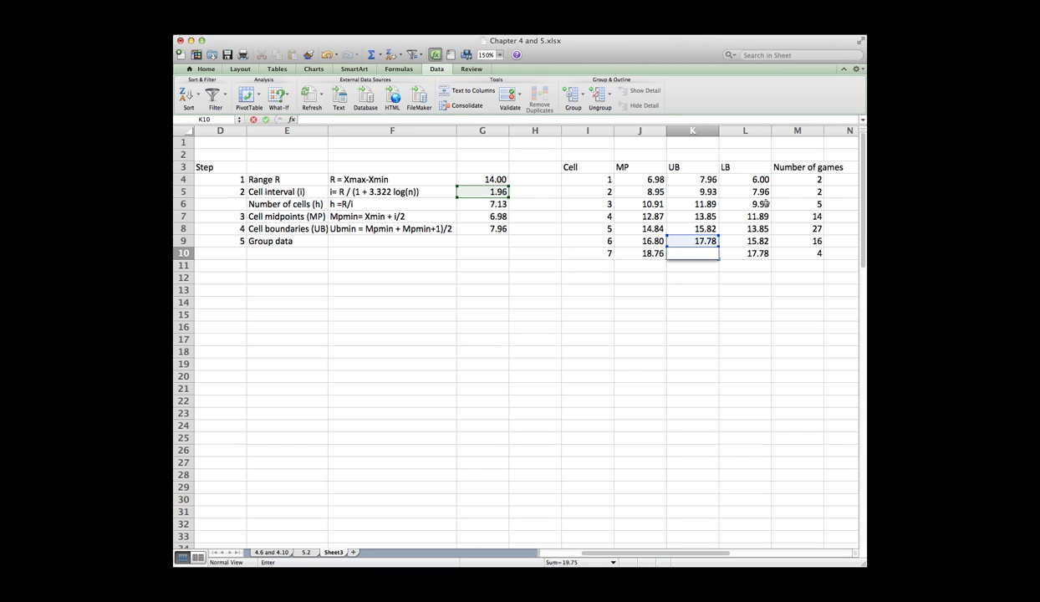
key(Return)
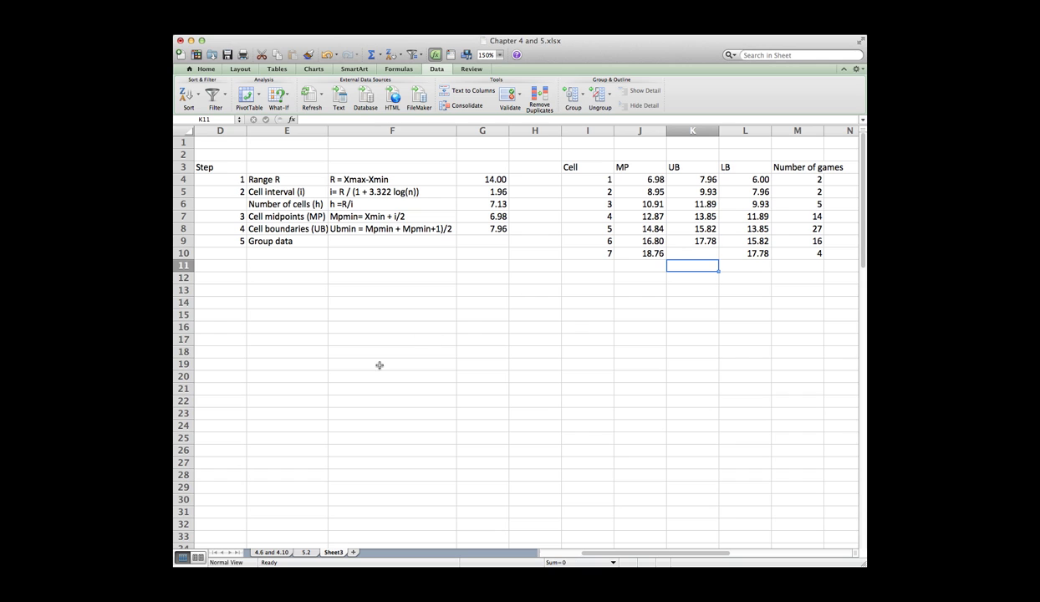
Step: Check the last score in column B against the seventh cell's boundaries and count in the grouped table
scroll(378, 365, down, 12)
scroll(378, 366, left, 3)
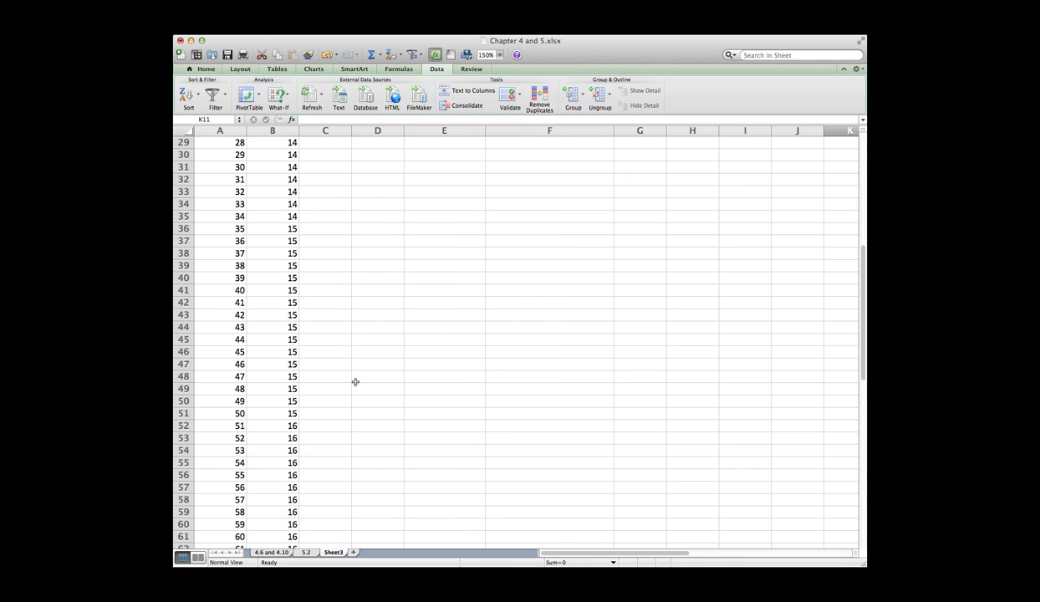
scroll(355, 380, down, 4)
click(287, 425)
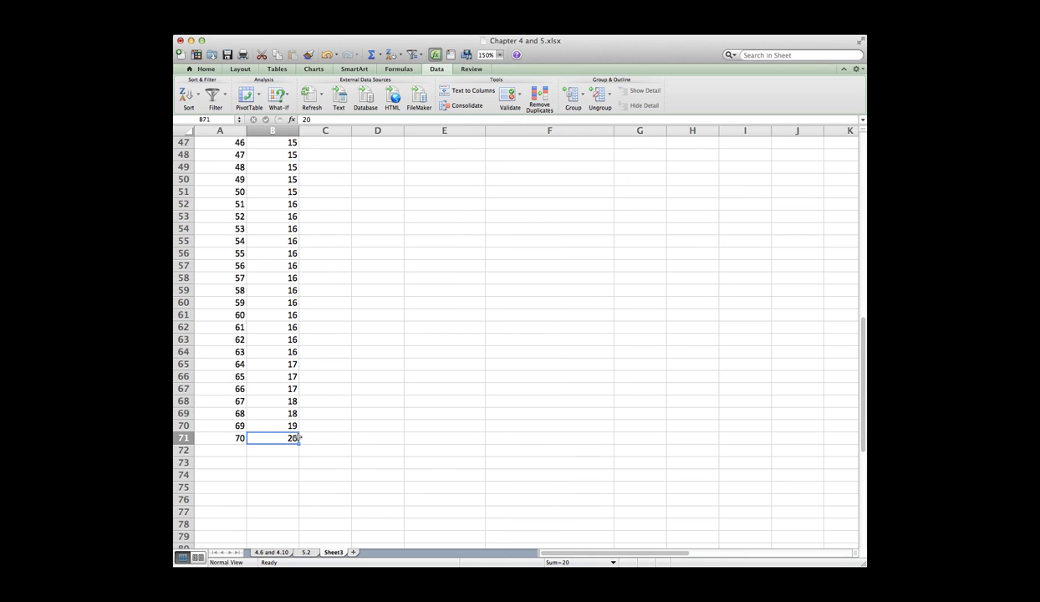
scroll(577, 291, up, 1)
scroll(587, 294, up, 14)
scroll(733, 269, right, 4)
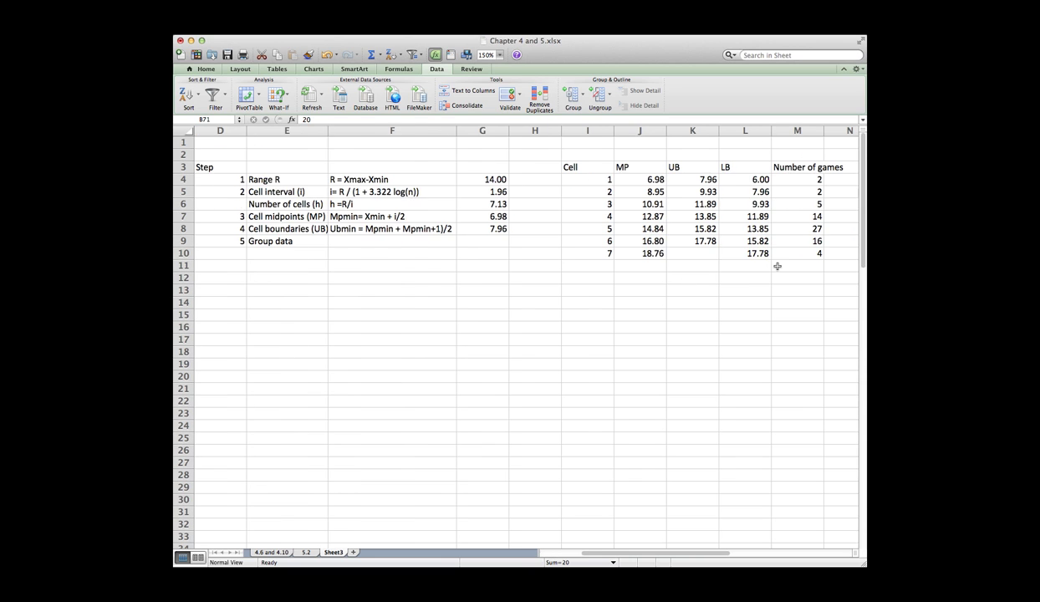
click(629, 248)
key(super+d)
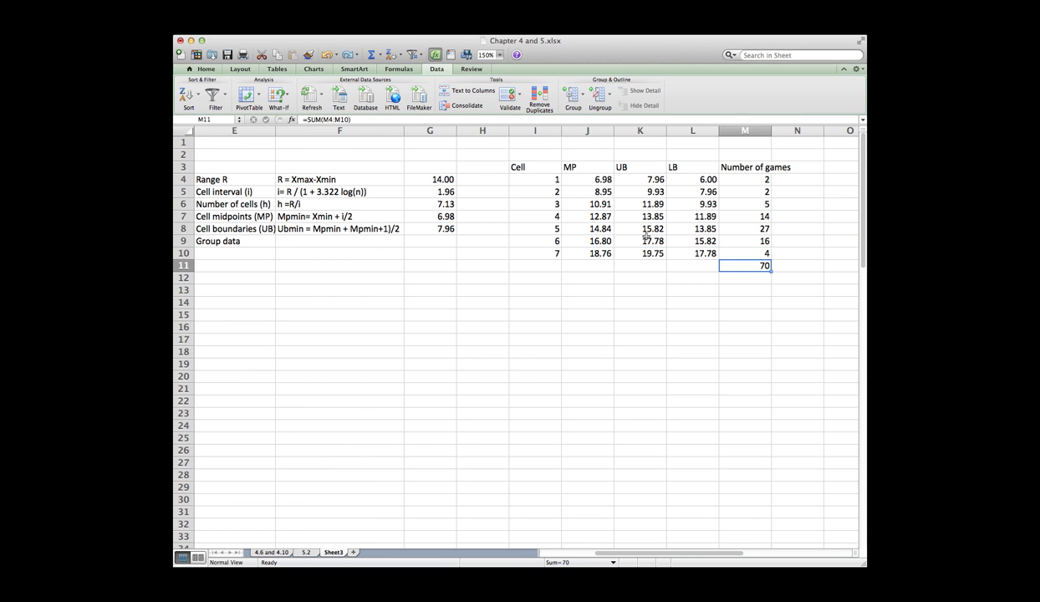
click(642, 252)
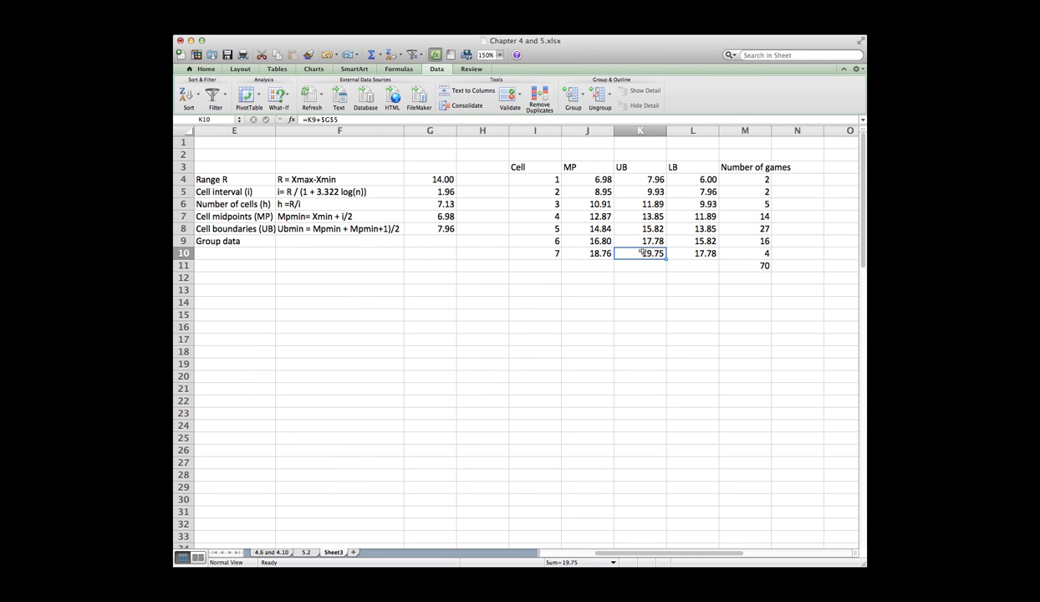
key(BackSpace)
double_click(748, 266)
key(BackSpace)
click(628, 271)
click(699, 179)
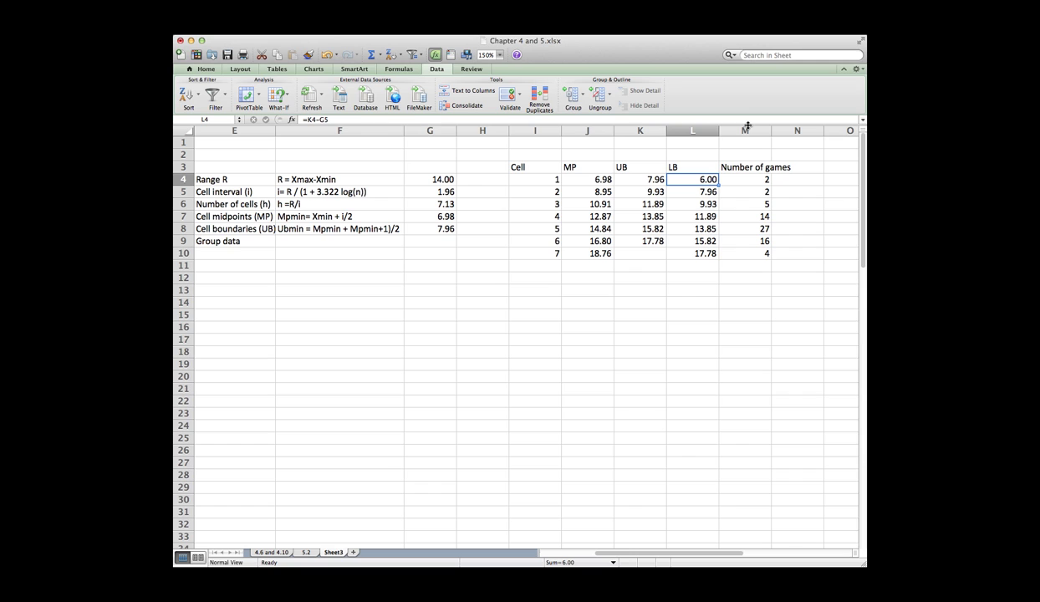
key(ctrl+u)
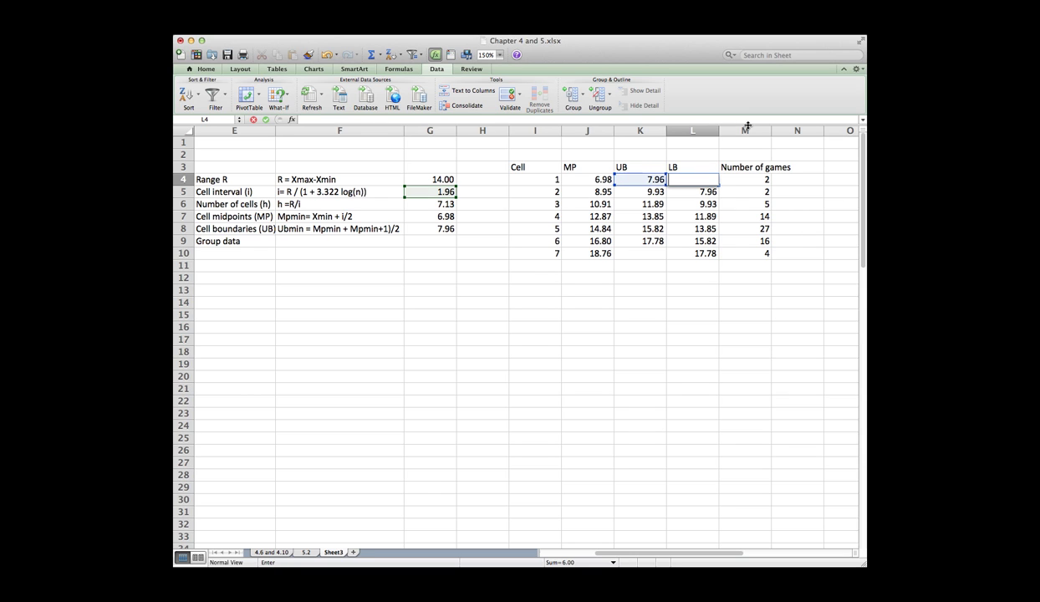
key(Return)
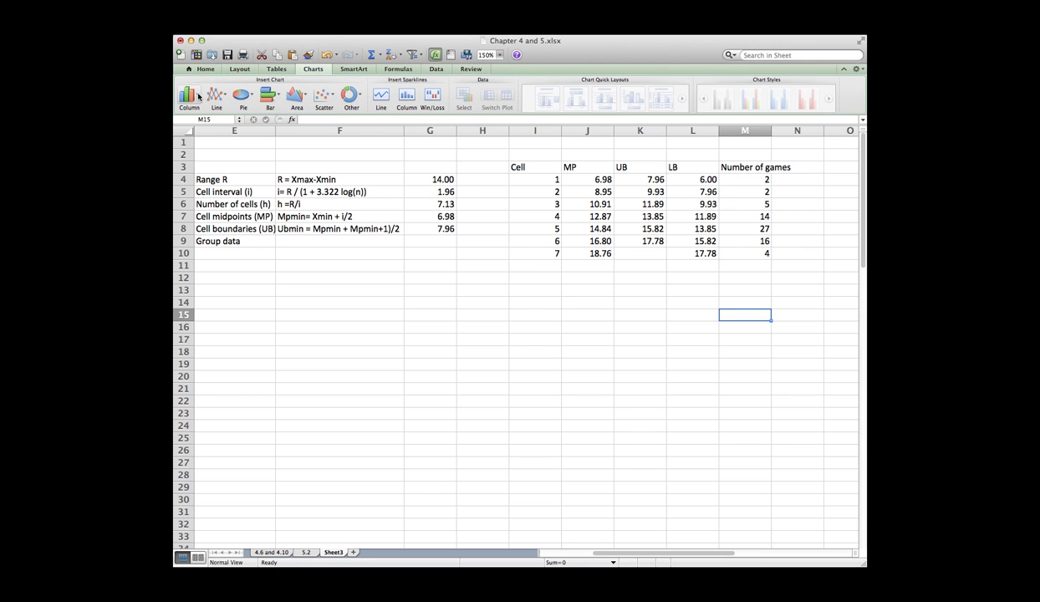
Step: Insert a column chart and add a data series that takes its Y values from M4:M10
click(189, 96)
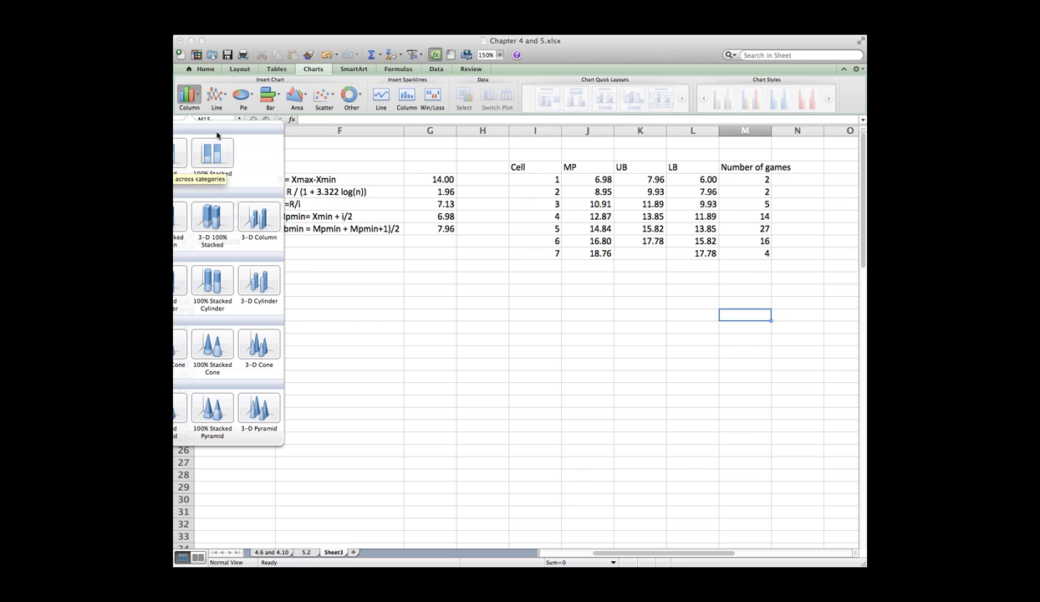
click(179, 152)
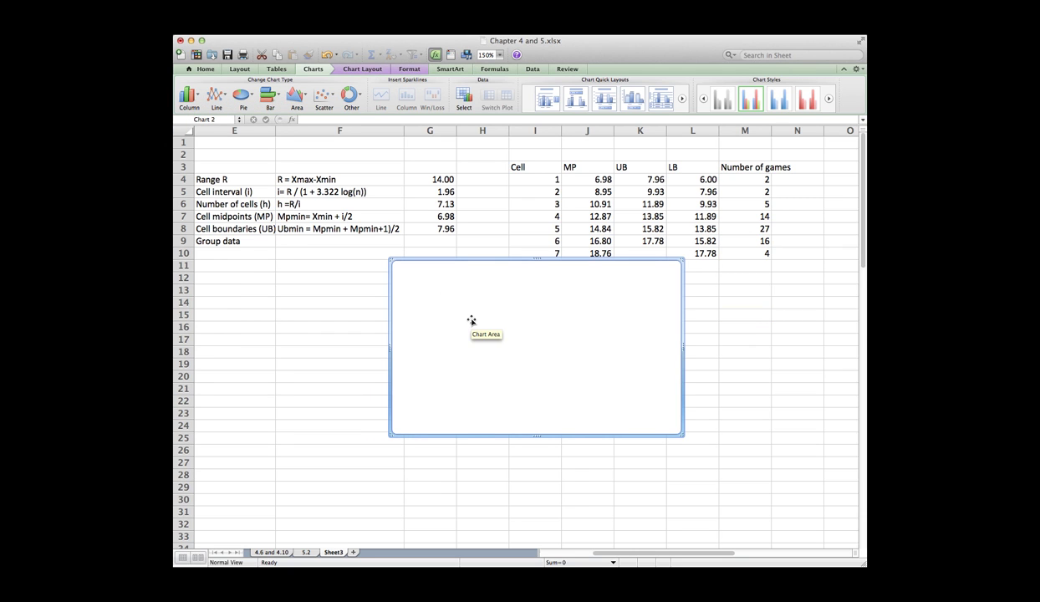
right_click(471, 320)
click(494, 357)
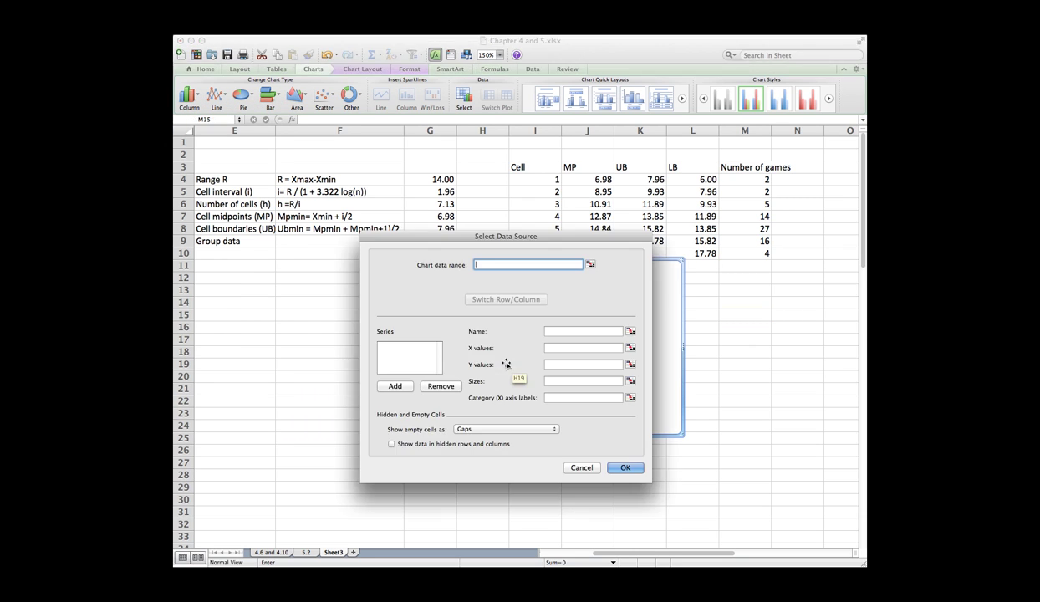
click(395, 385)
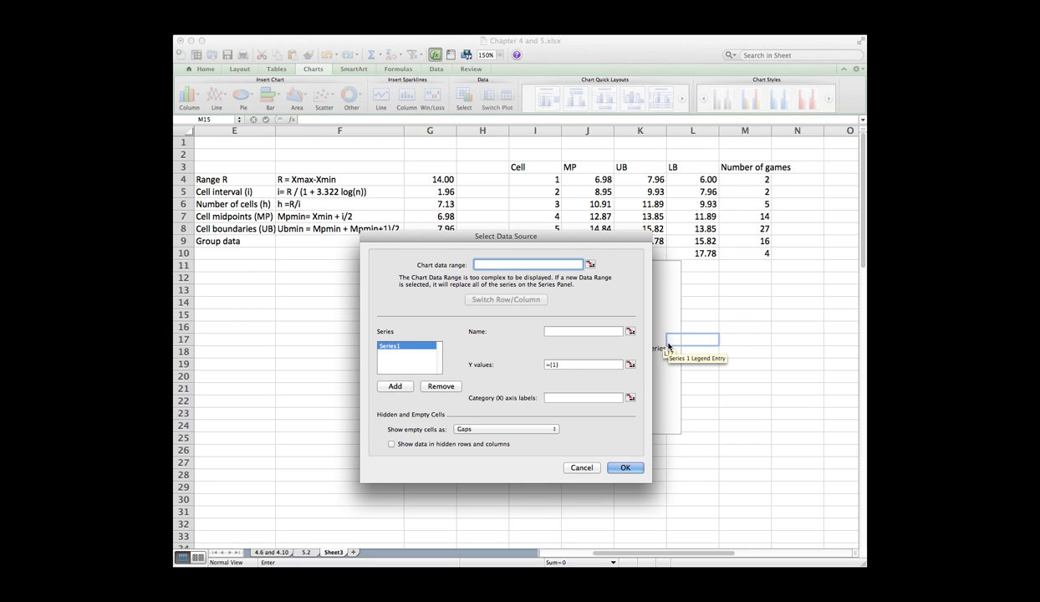
click(630, 365)
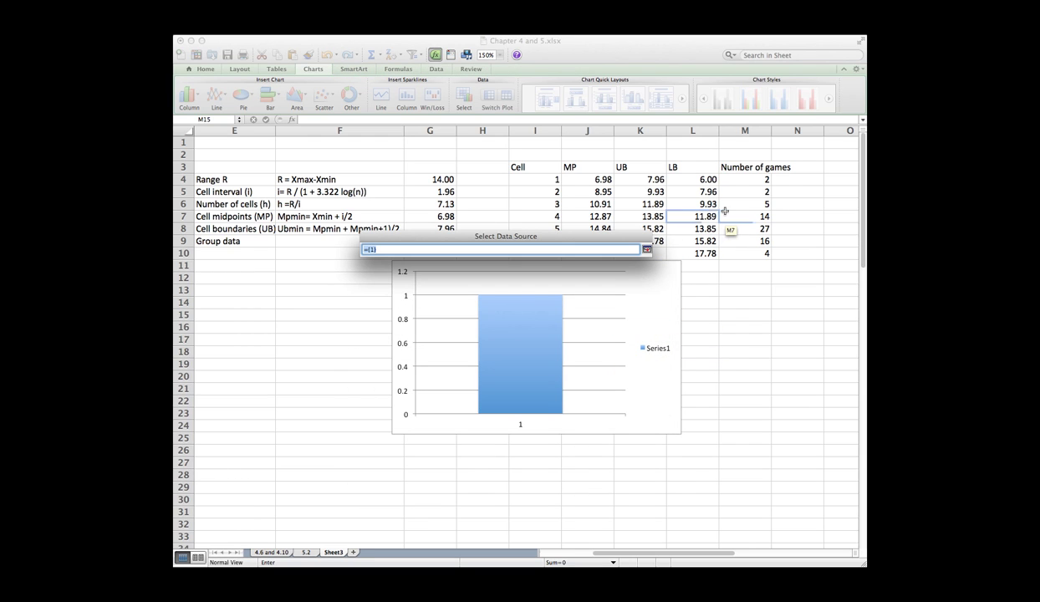
drag(745, 178, 749, 253)
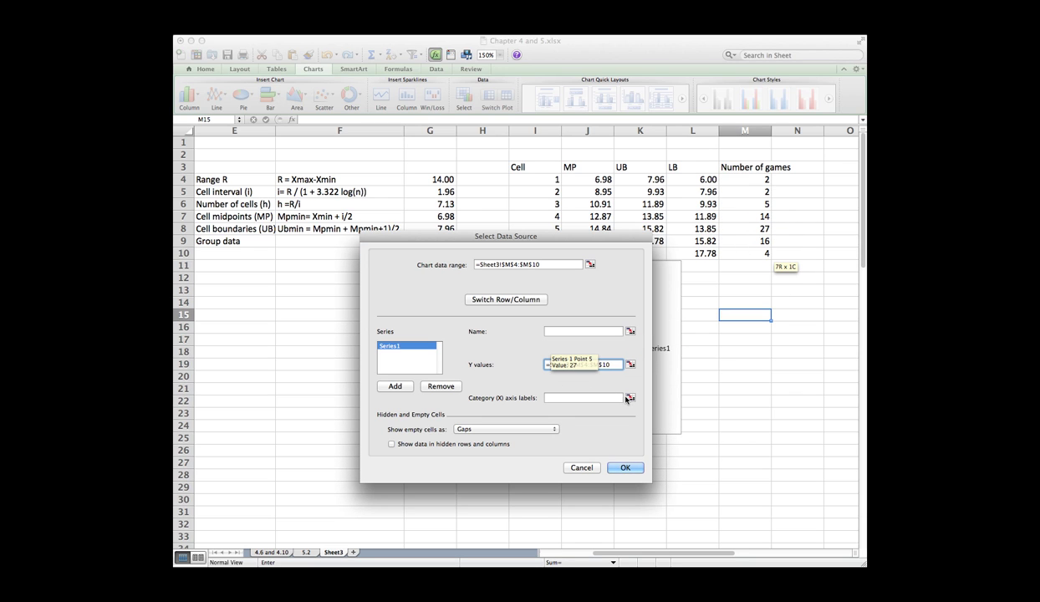
Step: Use the midpoints in J4:J10 as the category axis labels and name the series "frequency histogram"
click(631, 399)
drag(599, 179, 599, 254)
key(Return)
click(625, 469)
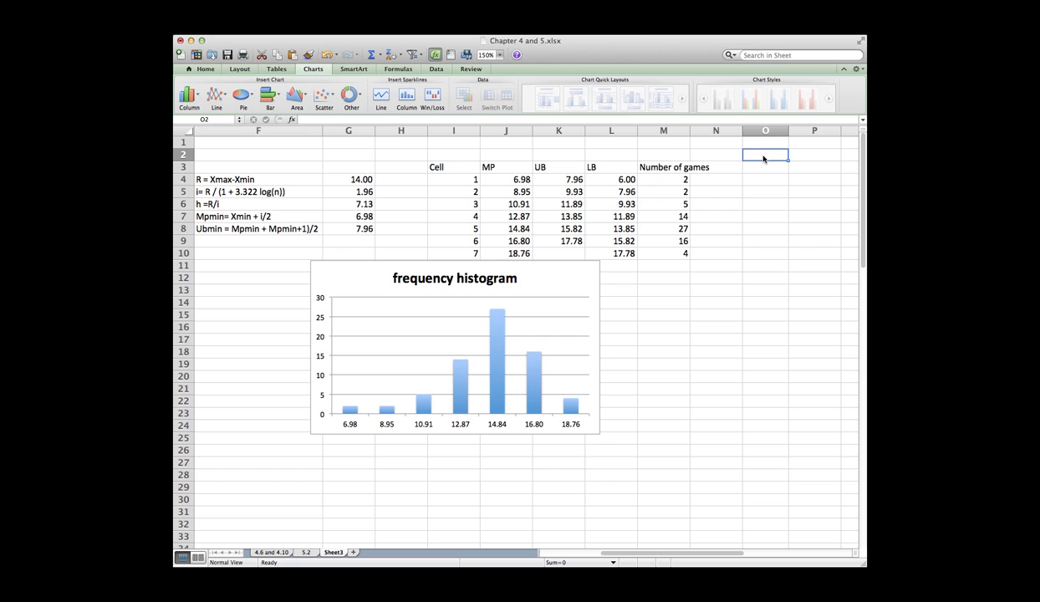
Step: List "Frequency histogram" as item 1 and "Relative frequency histogram" as item 2 in O2:P3
text(1.)
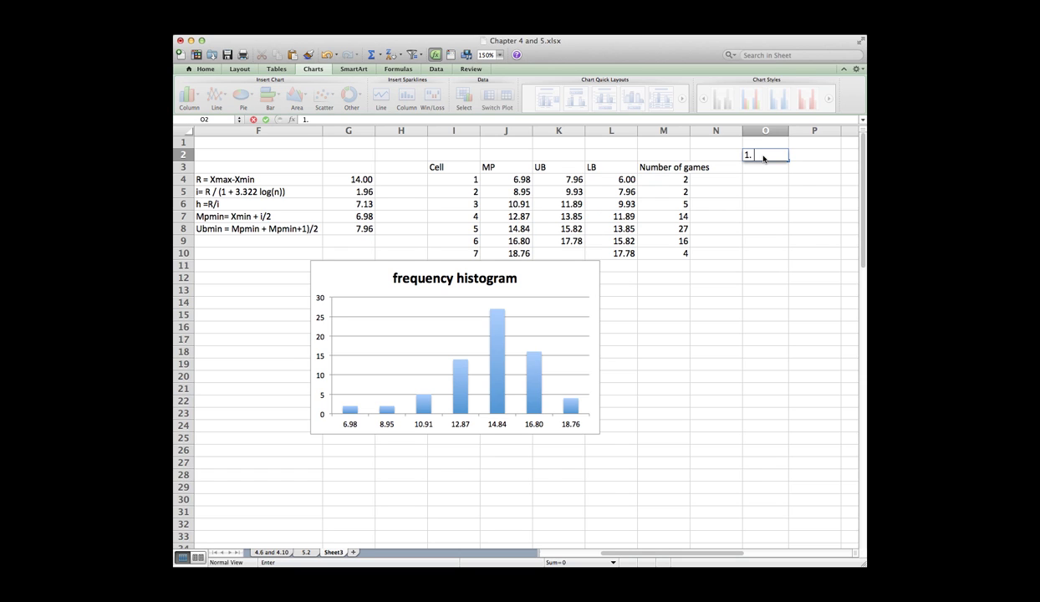
key(Tab)
text(Frequenc)
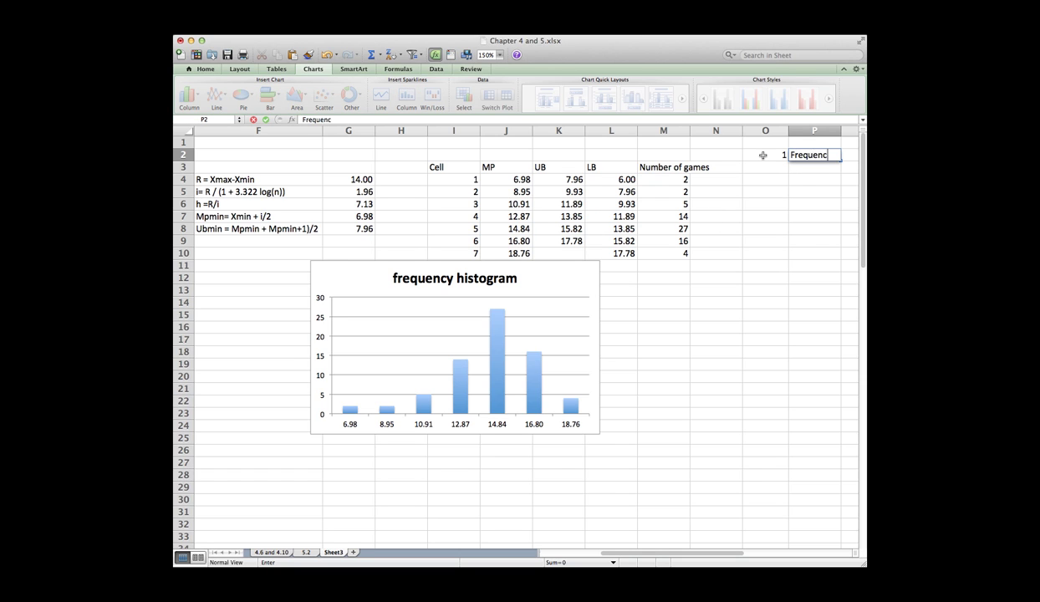
text(y histogram)
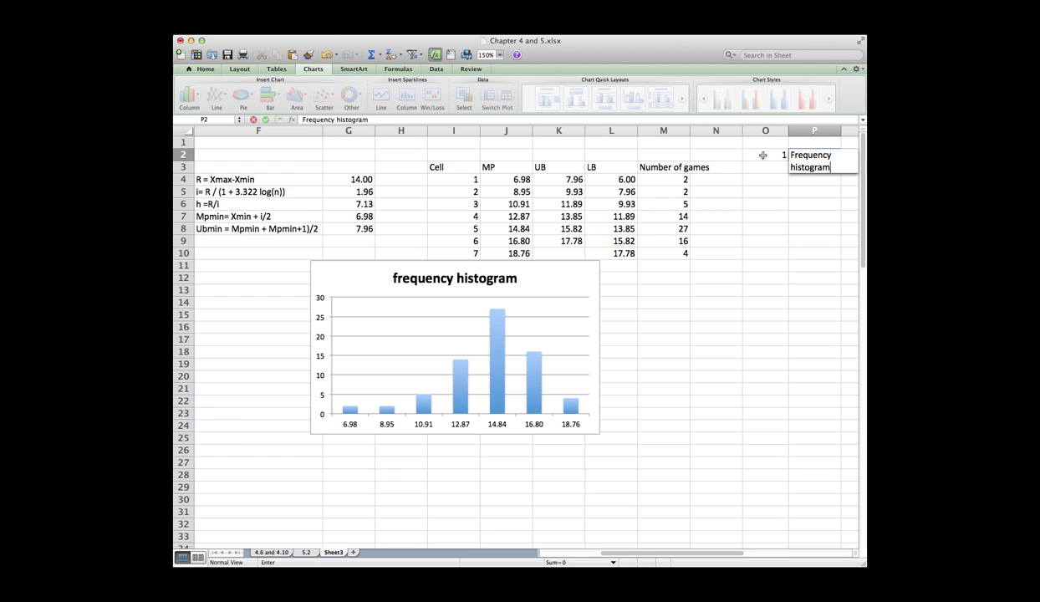
key(Return)
text(2)
key(Tab)
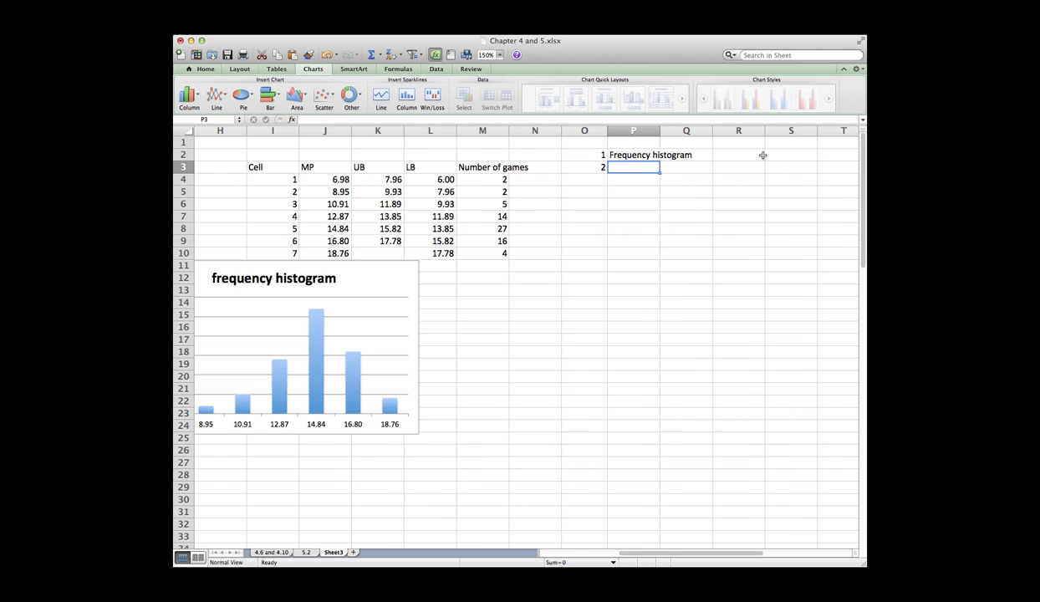
text(Relative )
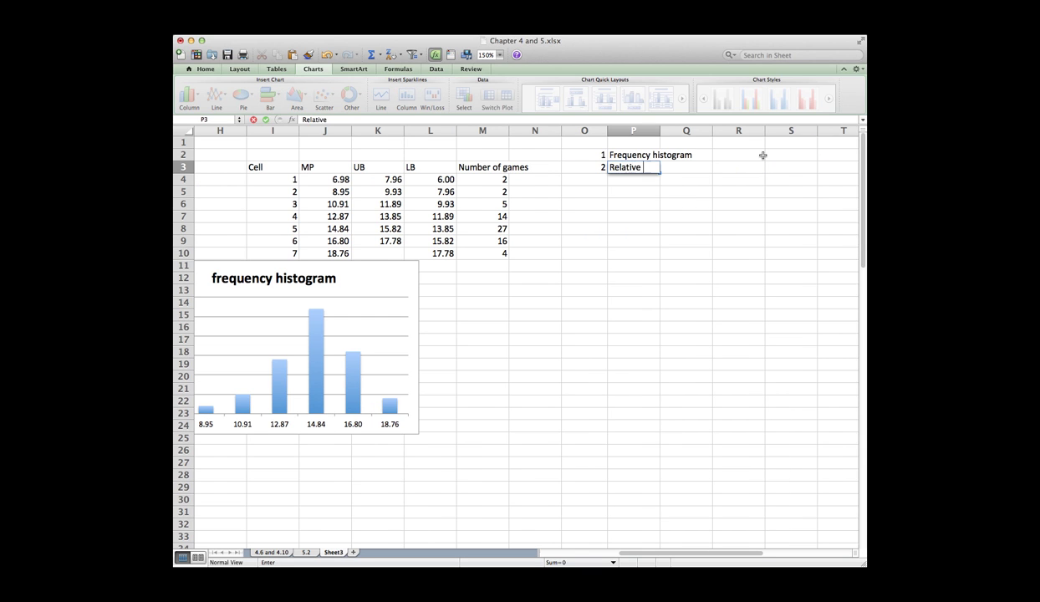
text(frequency)
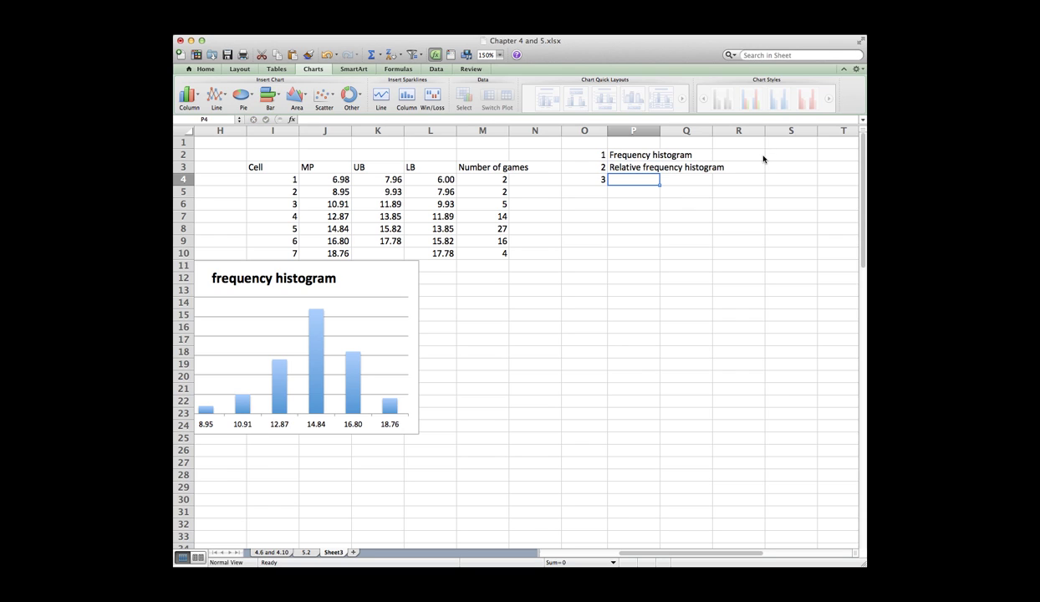
Step: Enter "Cumulative frequency histogram" as item 3 and "Relative cumulative frequency histogram" as item 4 in P4:P5
text(Cumulati)
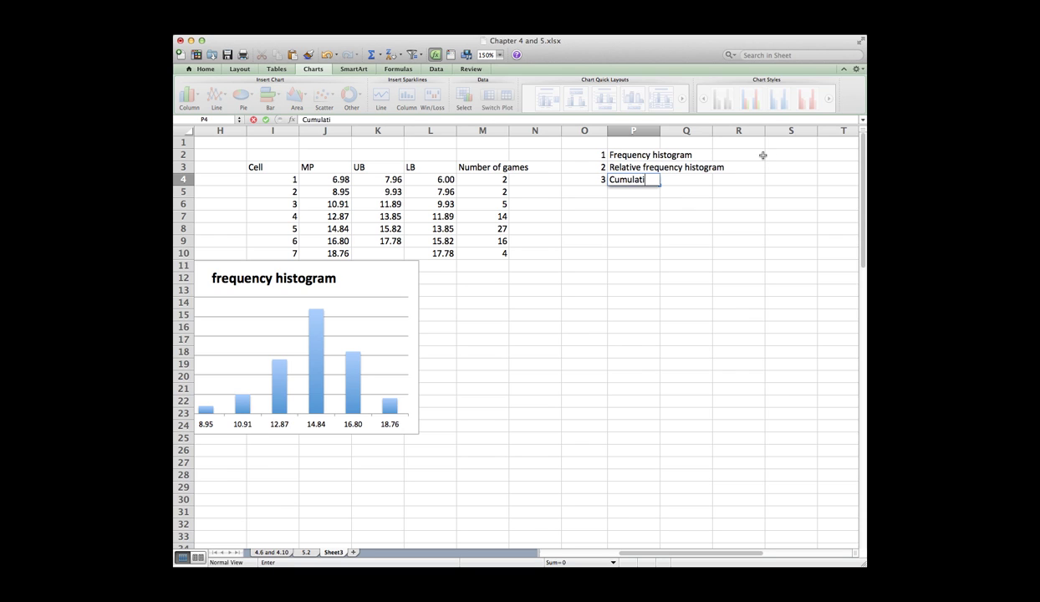
text(ve frequency histogram)
key(Return)
text(4)
key(Tab)
text(re)
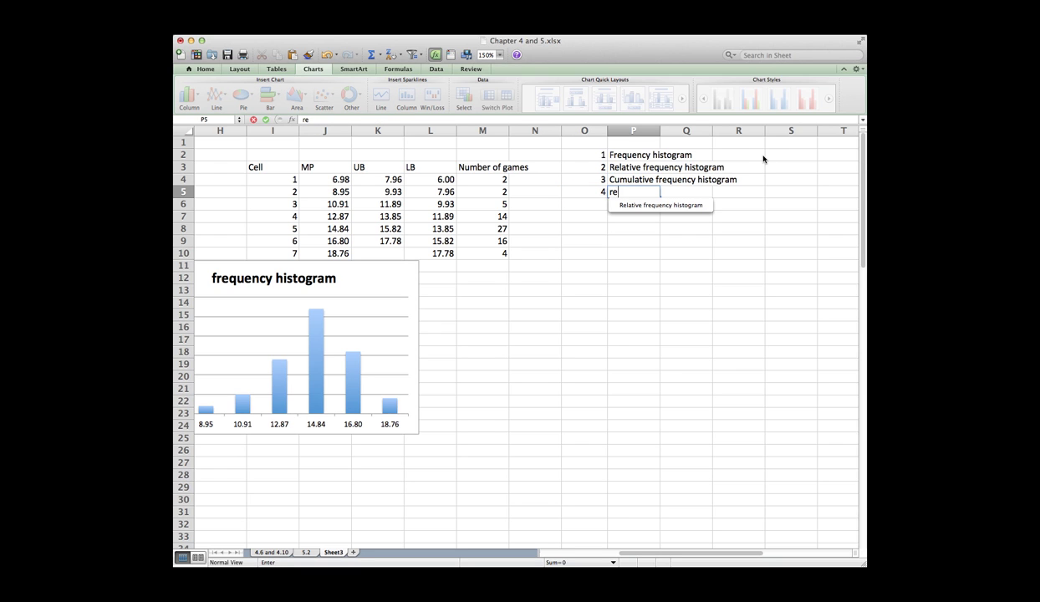
text(lative cumulative freu)
key(BackSpace)
text(quency histogram)
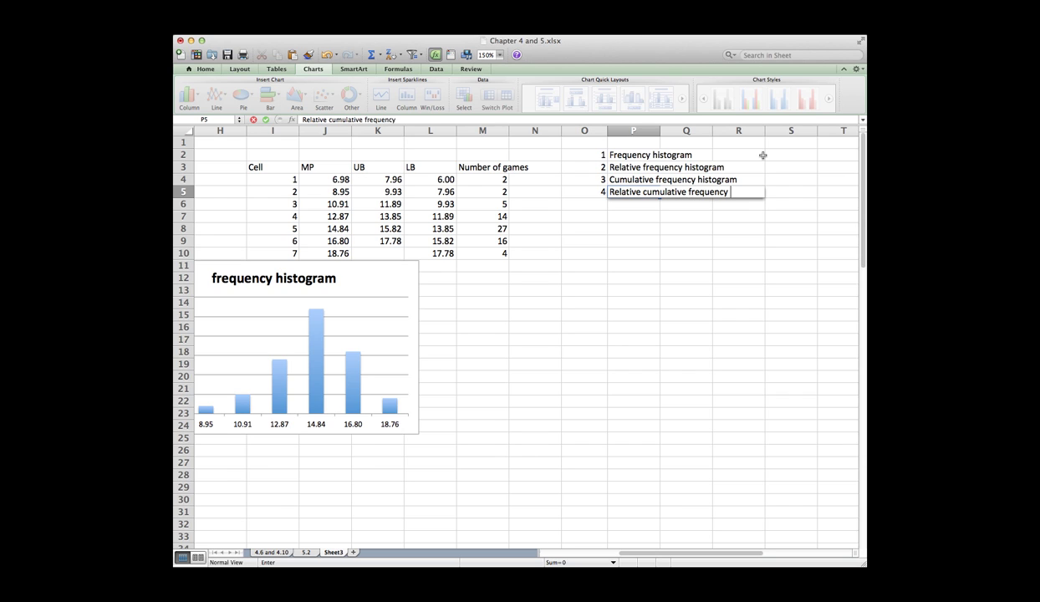
click(601, 168)
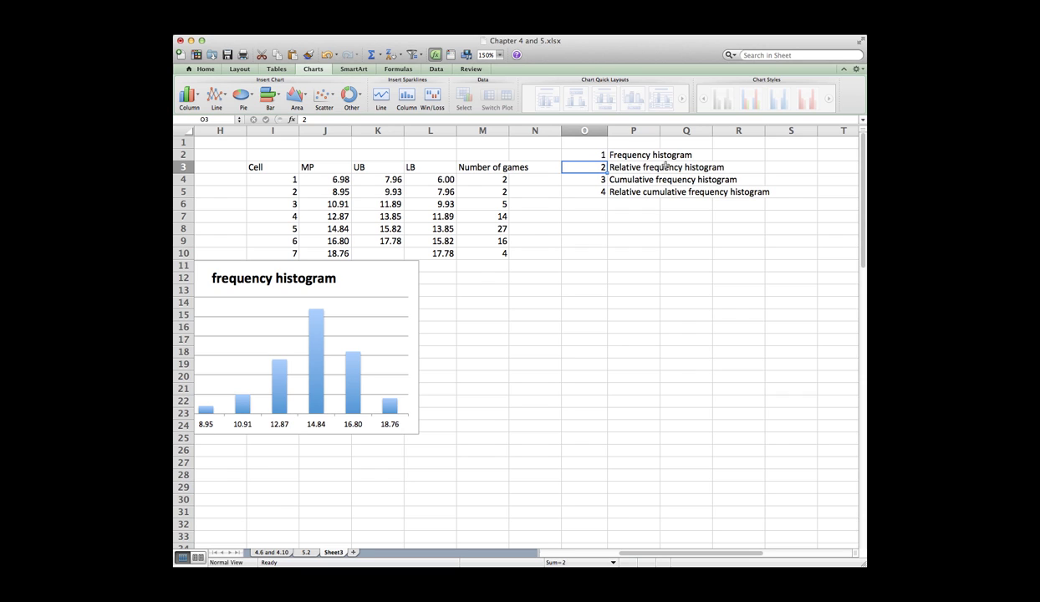
Step: Total the number of games in M11 with a SUM of M4:M10
click(535, 175)
click(493, 264)
text(=)
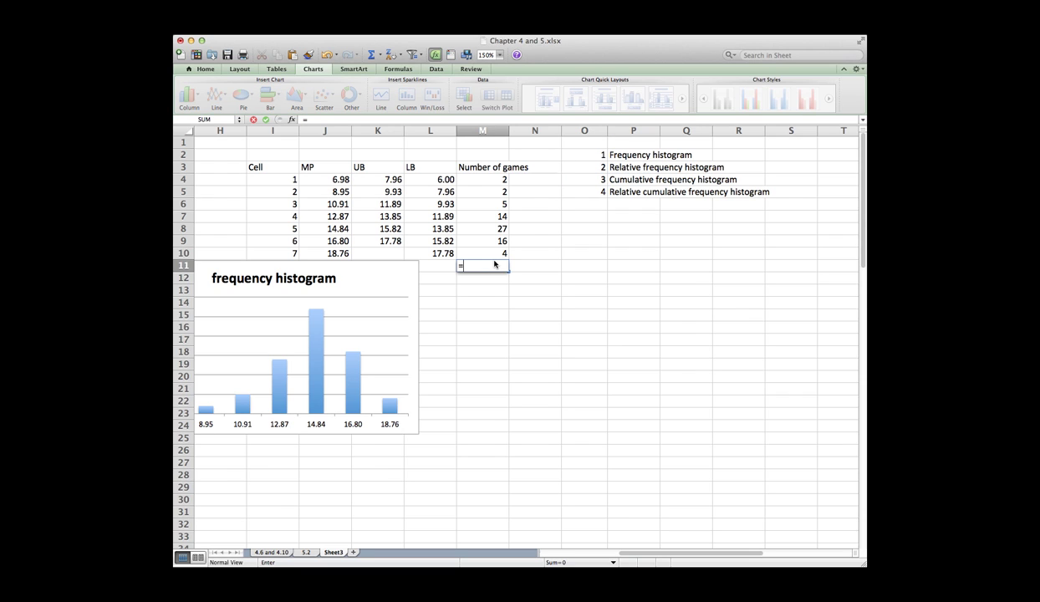
text(sUM()
key(Up)
key(shift+Up)
key(shift+Up)
key(shift+Up)
key(shift+Up)
key(shift+Up)
key(shift+Up)
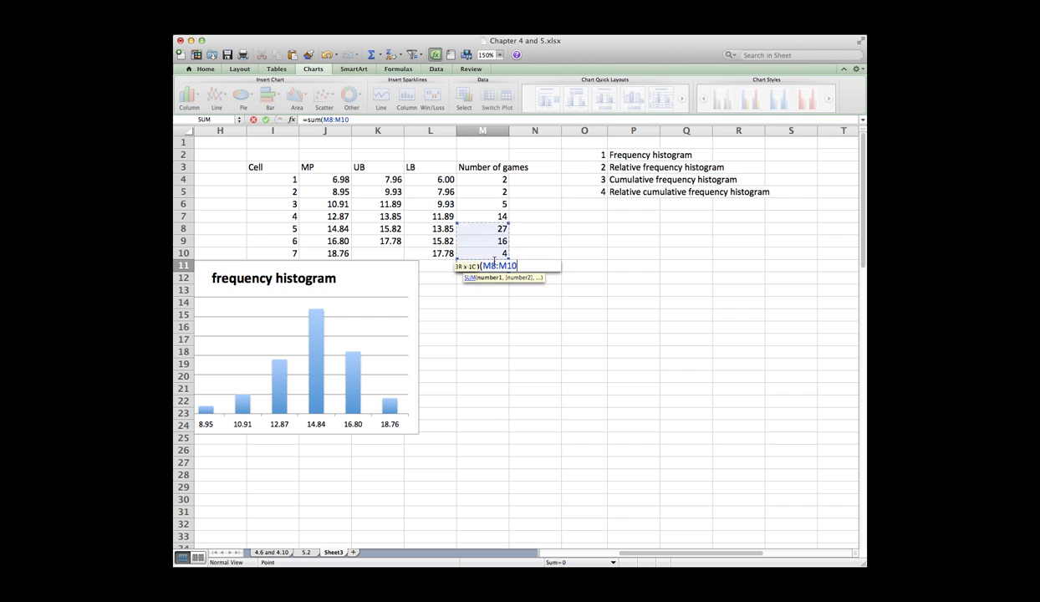
key(shift+Up)
key(Return)
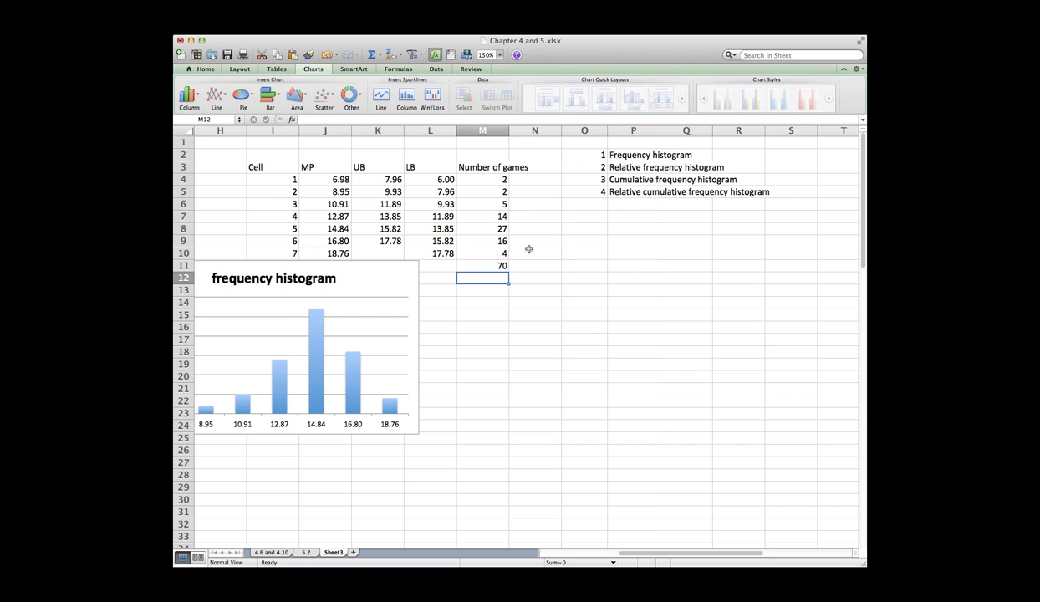
Step: Calculate the relative frequency in N4 as =M4/70 and fill the formula down to N10
click(535, 179)
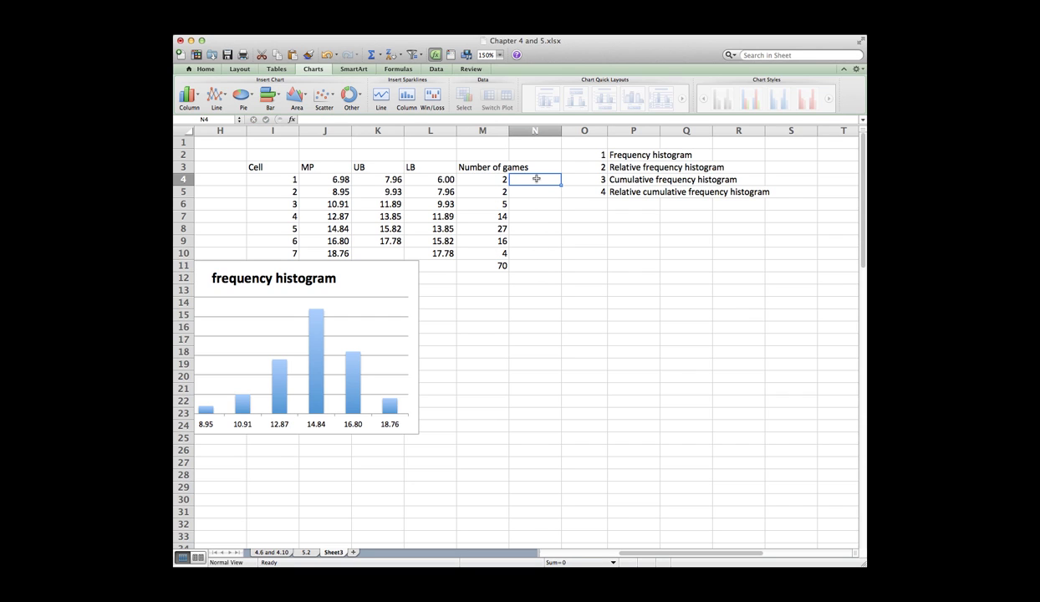
text(=)
key(Left)
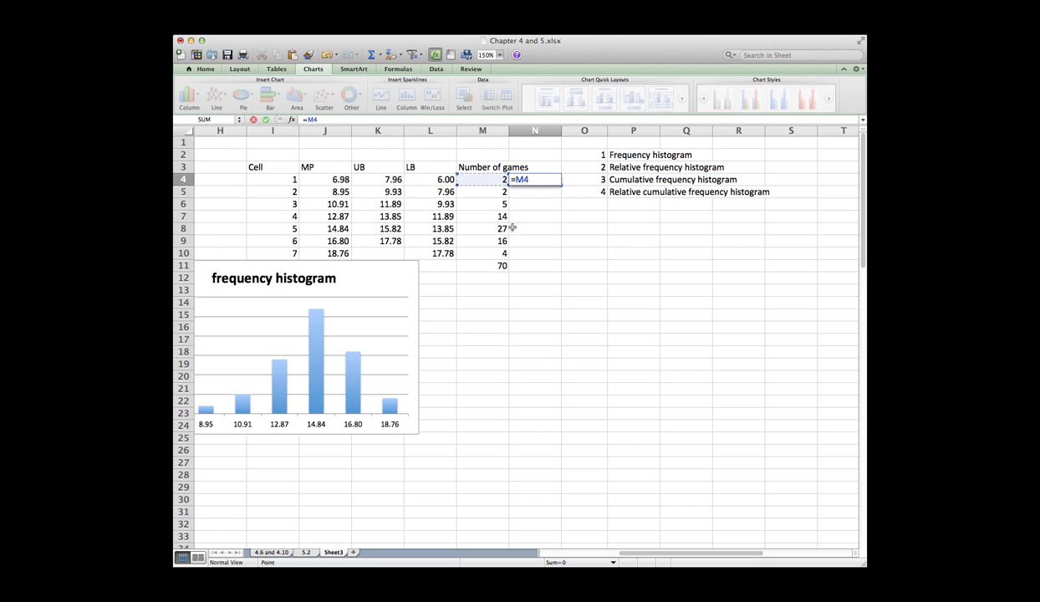
text(/70)
key(Return)
click(545, 179)
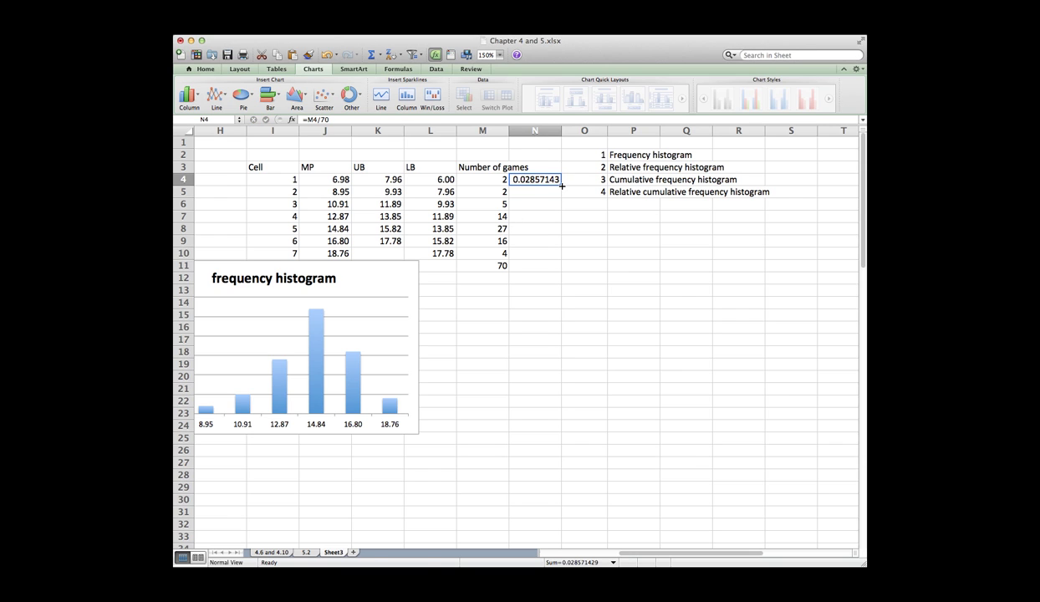
drag(562, 186, 558, 254)
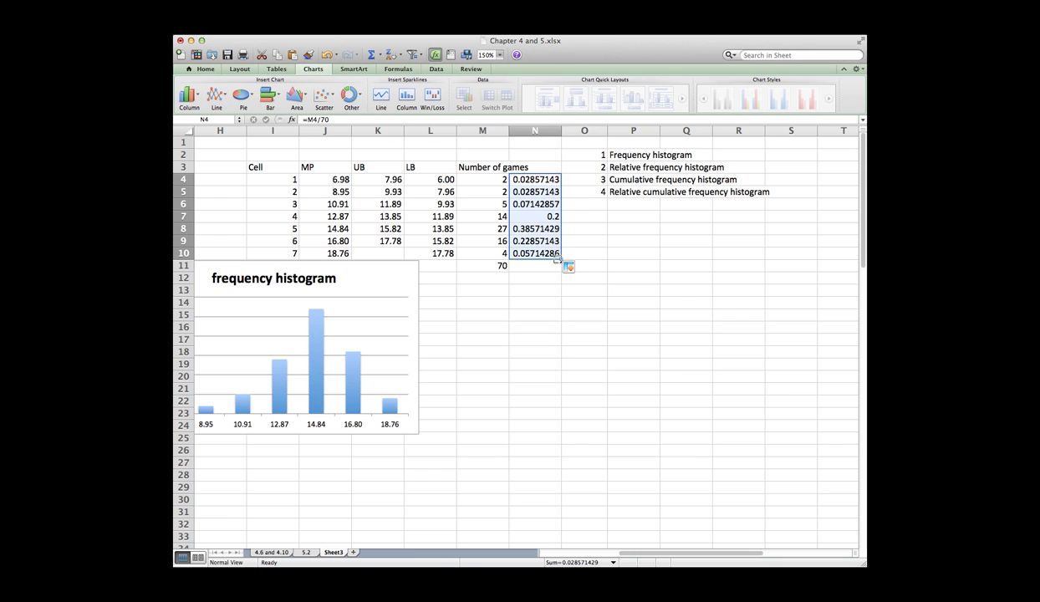
click(530, 310)
Step: Duplicate the frequency histogram chart and place the copy beside the original, below the grouped table
click(372, 270)
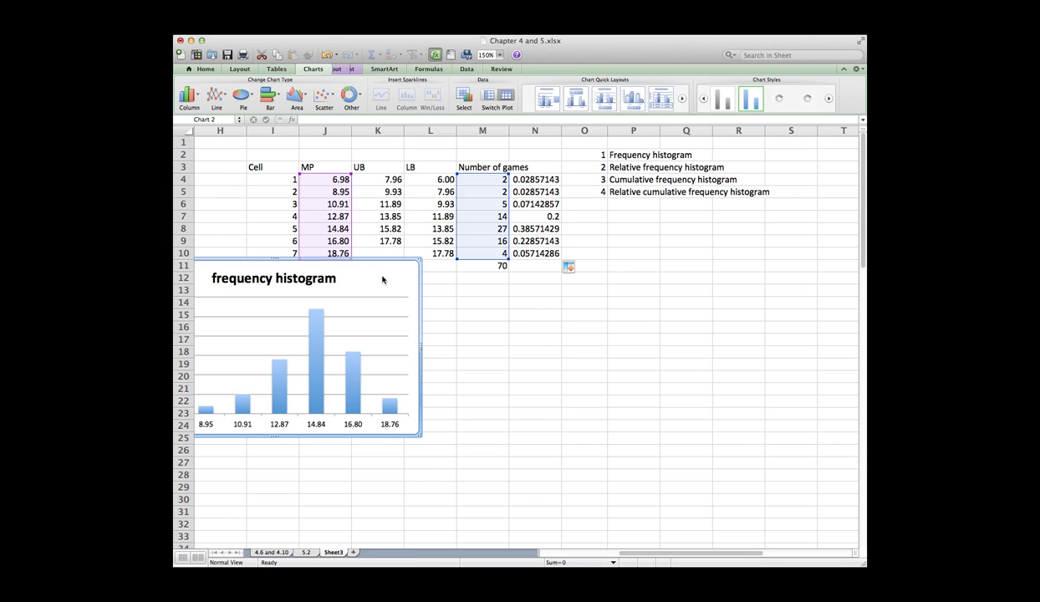
key(super+c)
click(462, 278)
key(super+v)
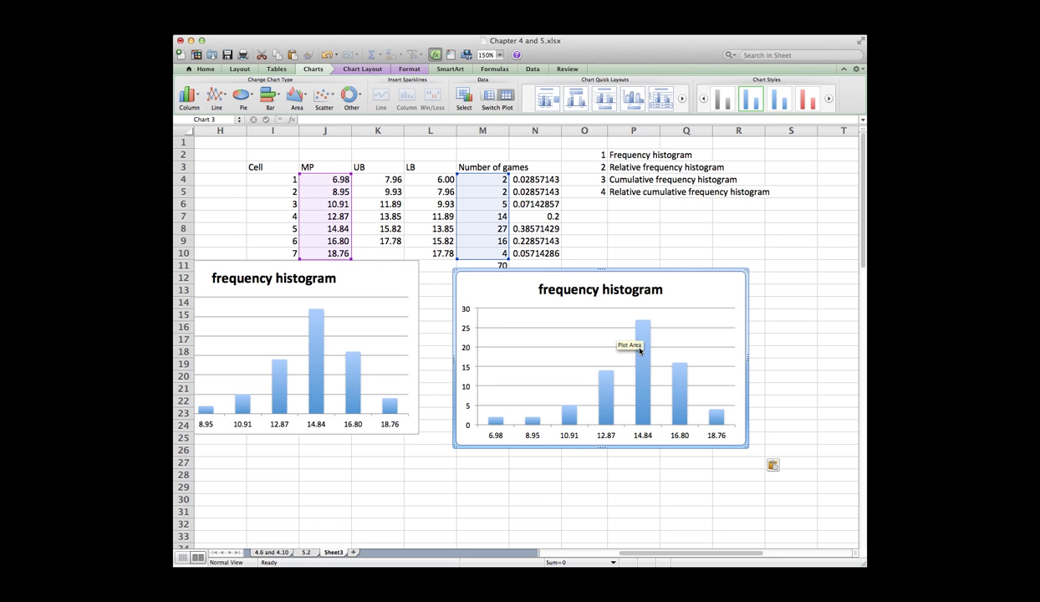
Step: Change the copied chart's Y values to the relative frequencies in N4:N10 on Sheet3
click(665, 340)
right_click(646, 341)
click(671, 380)
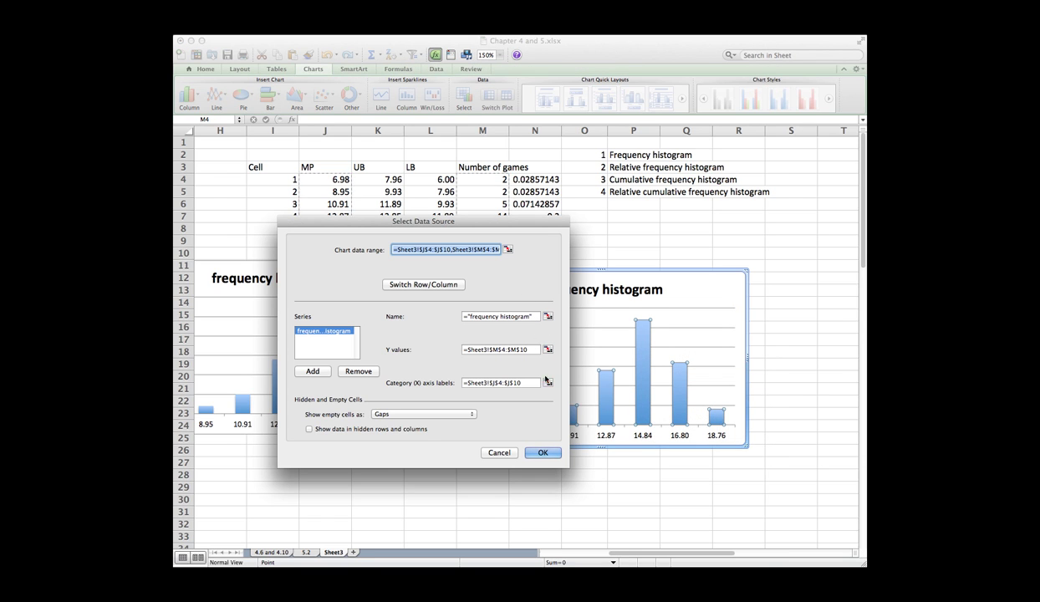
click(548, 349)
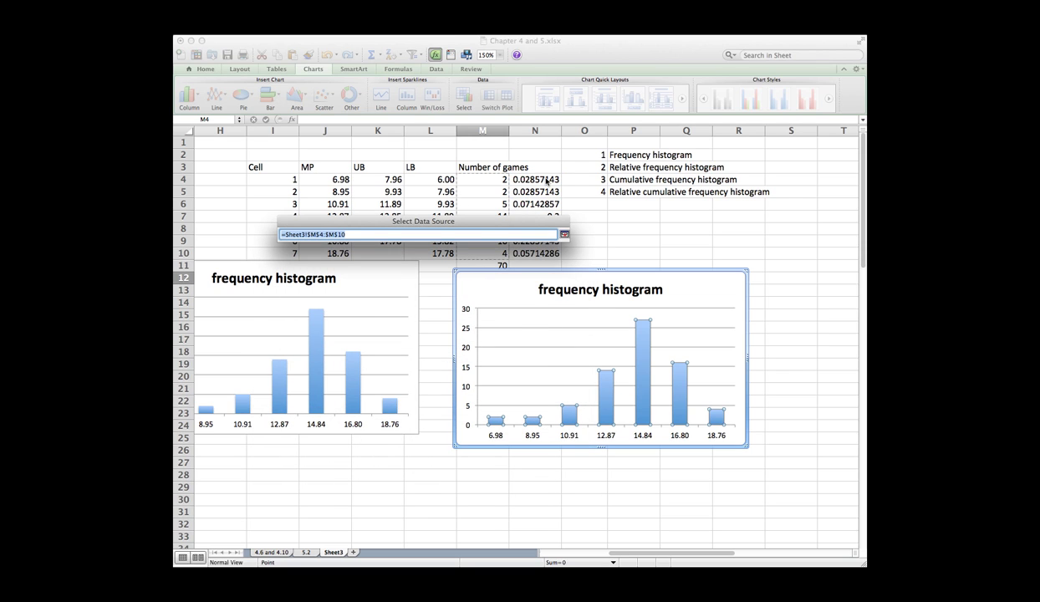
click(542, 181)
drag(538, 181, 530, 251)
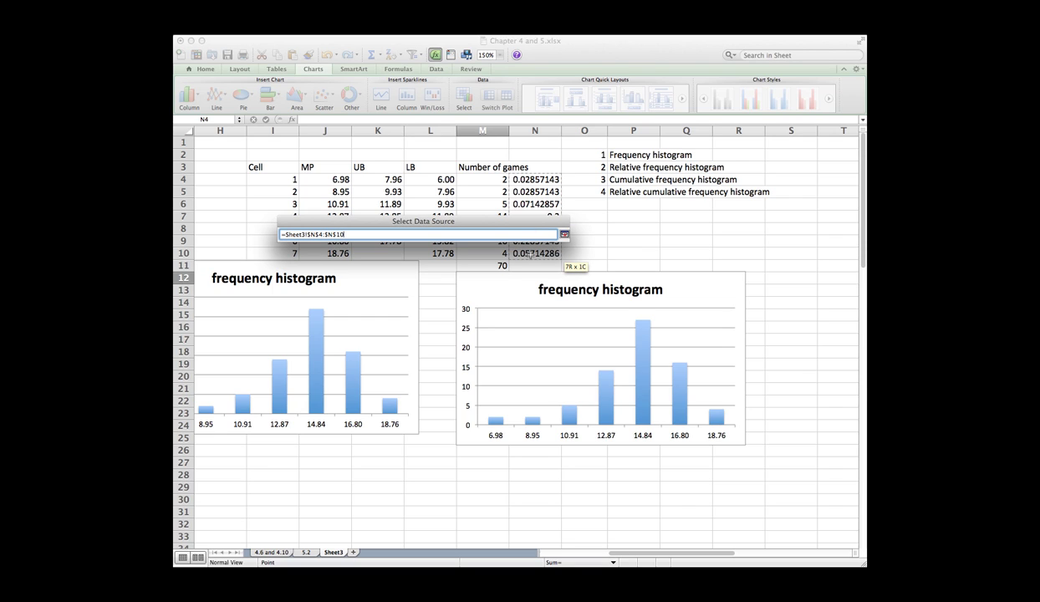
drag(530, 253, 530, 254)
click(540, 443)
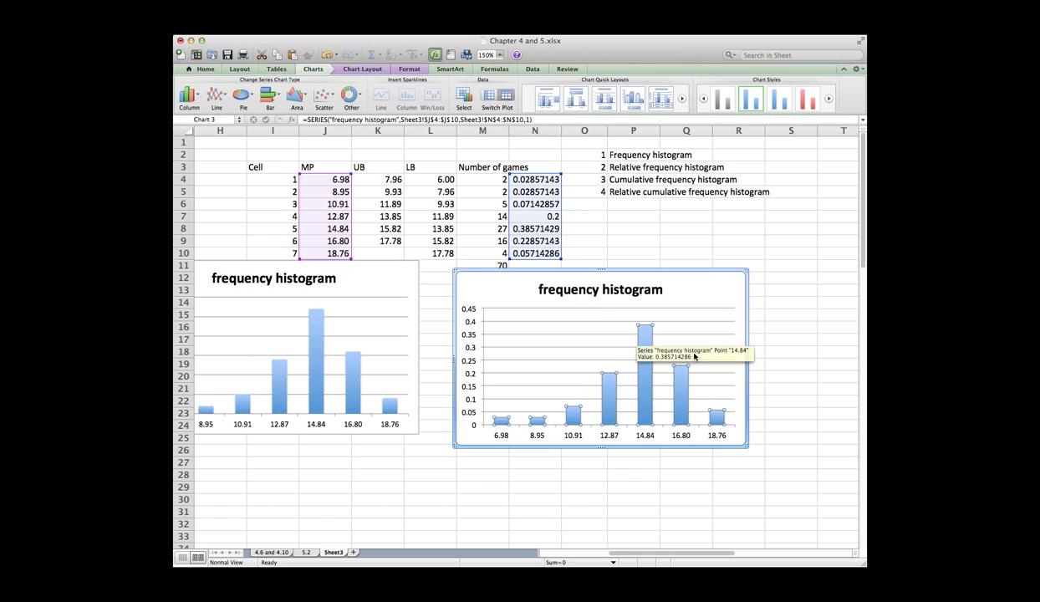
Step: Retitle the copied chart "relative frequency histogram"
click(600, 289)
text(relative)
click(791, 278)
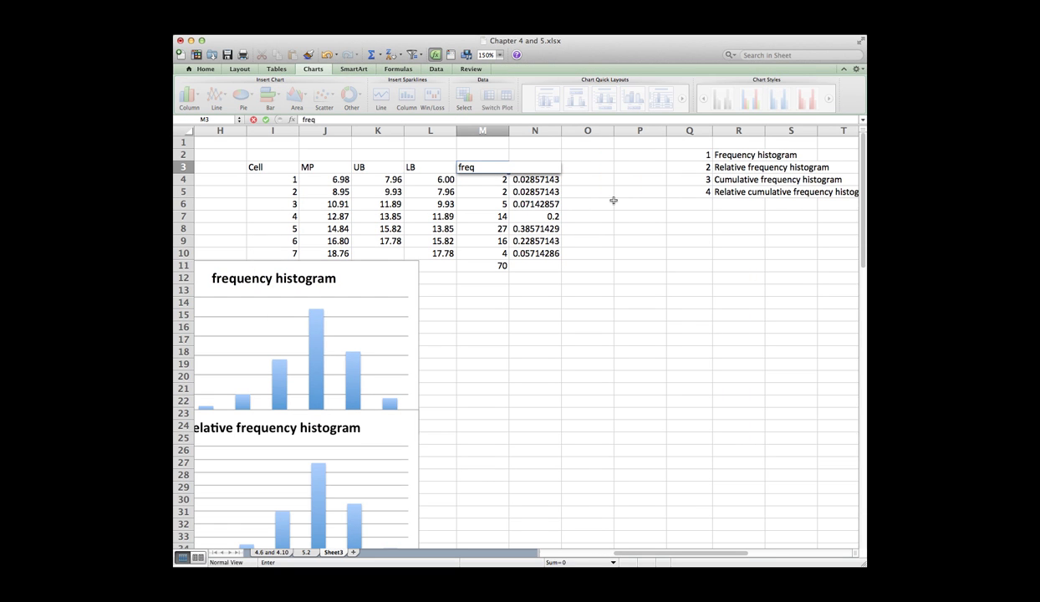
Step: Enter the column headers "frequency", "relative frequency" and "cumulative frequency" in M3:O3
text(uency)
key(Tab)
text(relative frequency)
key(Tab)
text(cumulative frequency)
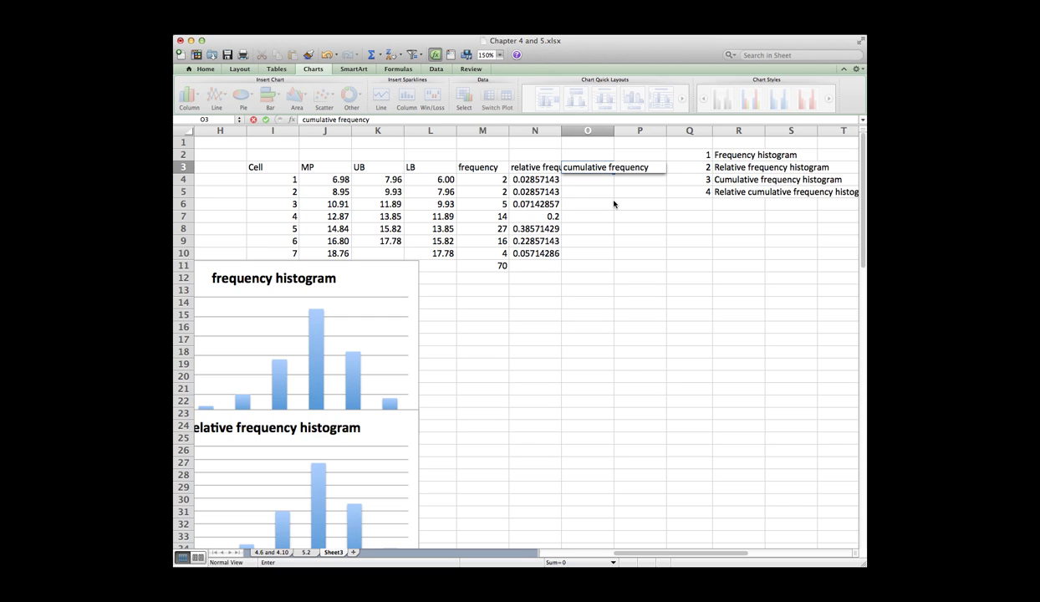
key(Return)
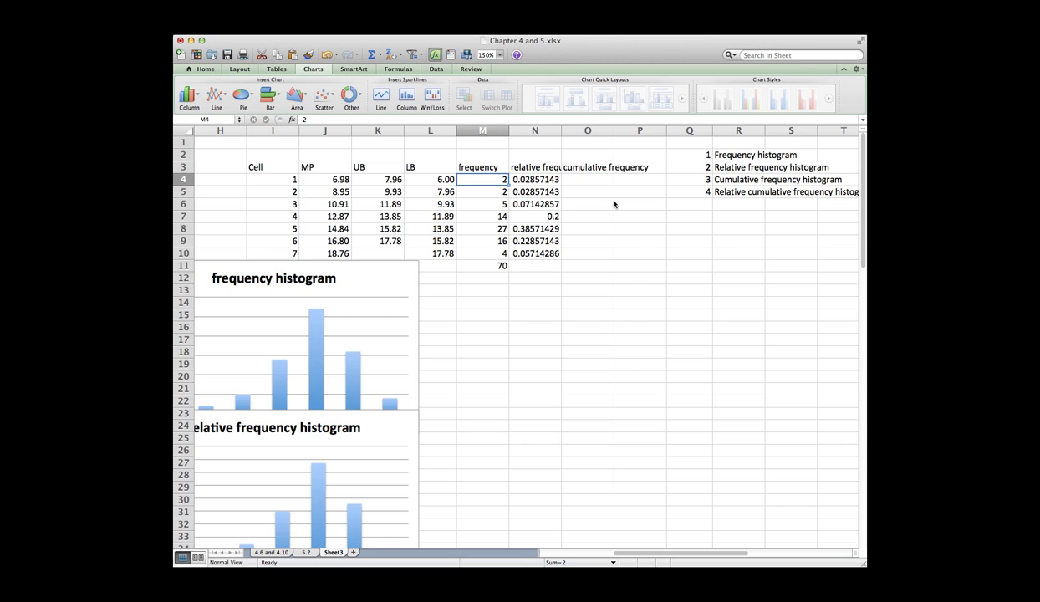
Step: Start the cumulative frequency column with =M4 in O4 and =M5+M4 in O5
key(Right)
key(Right)
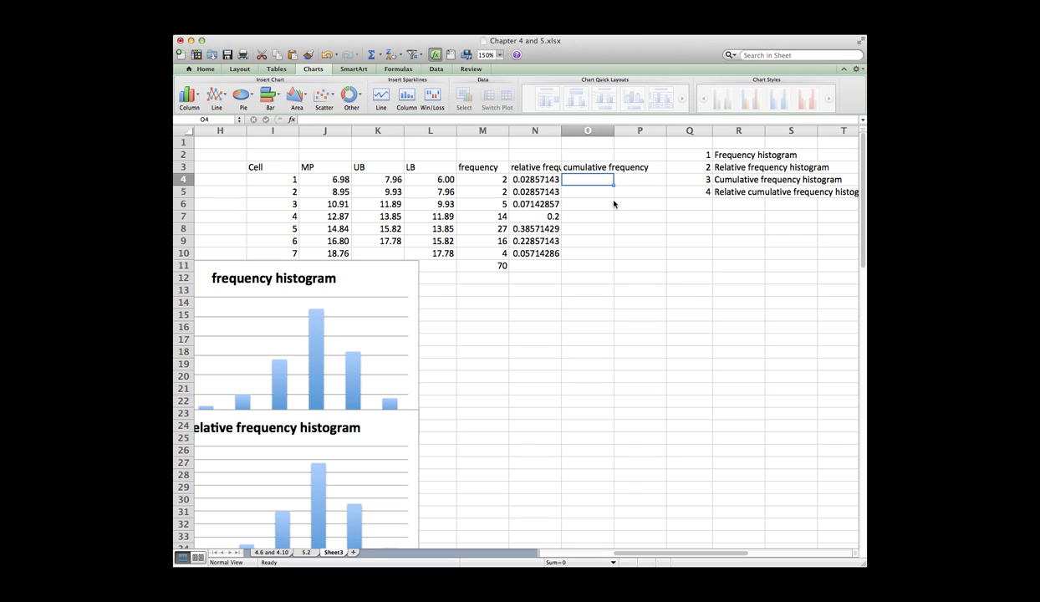
text(=M4)
key(Return)
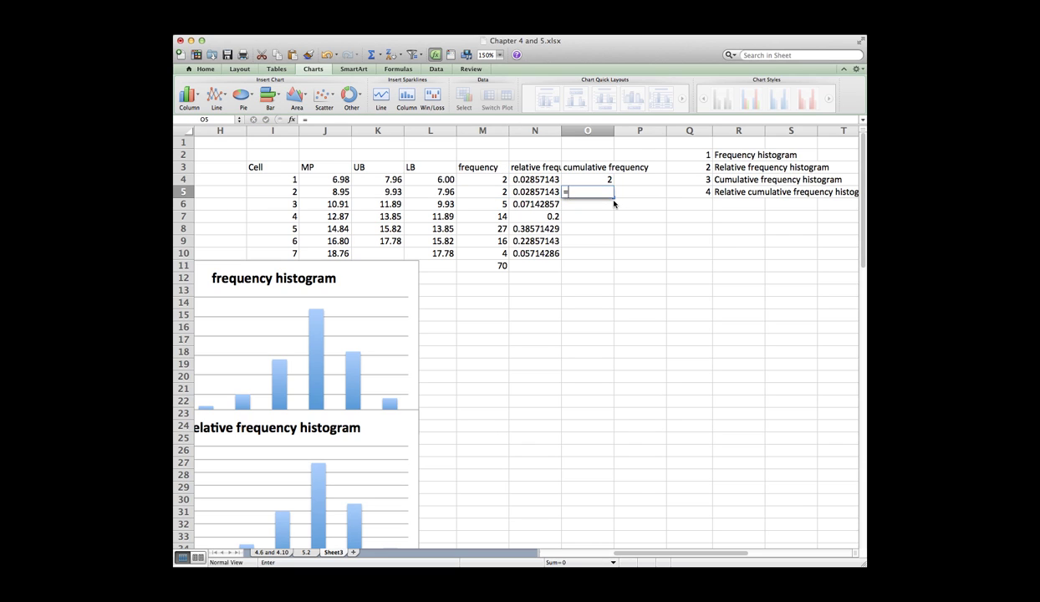
text(=)
key(Left)
key(Left)
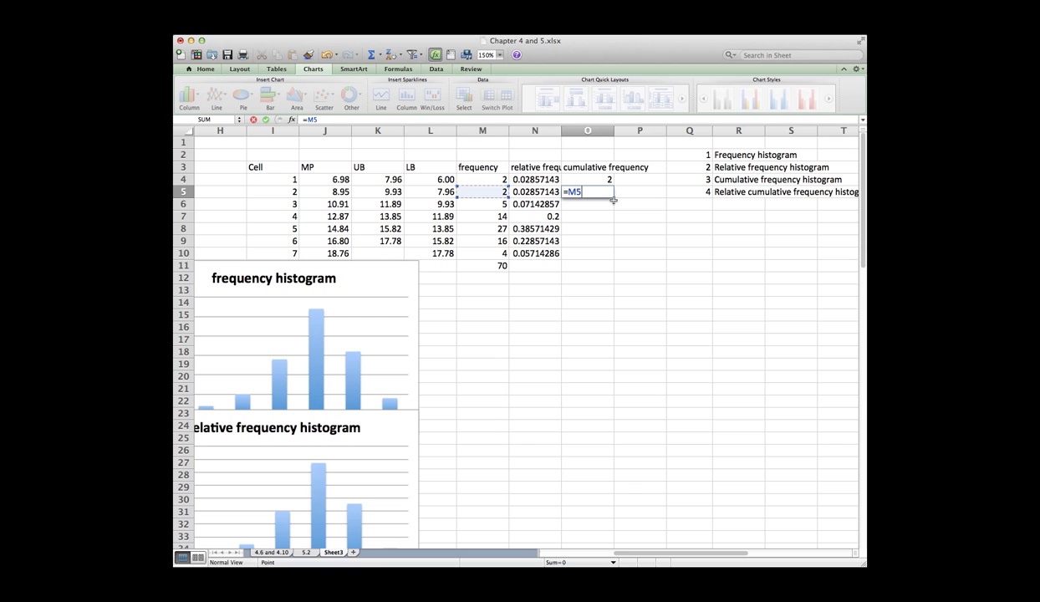
text(+)
key(Left)
key(Left)
key(Right)
key(Left)
key(Up)
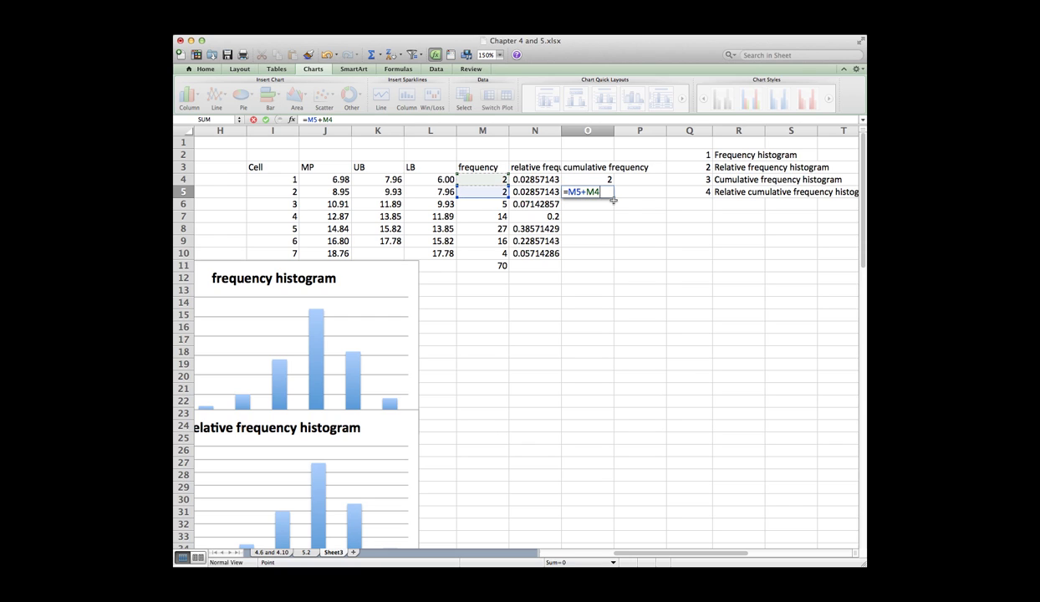
key(Return)
Step: Try to calculate the cumulative frequency in O6 by adding the frequencies above to M6
text(=)
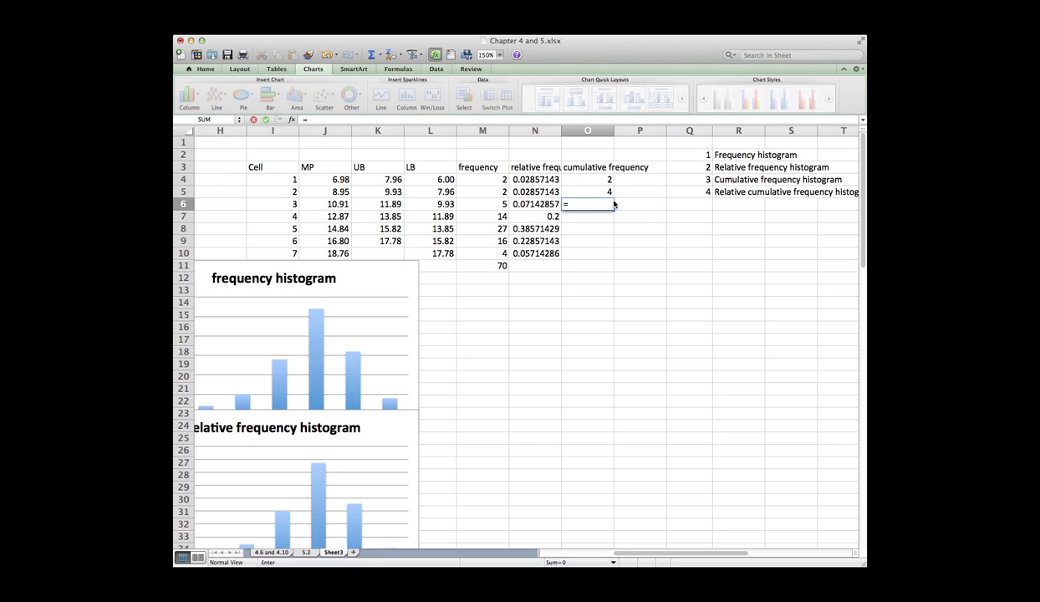
key(Left)
key(Left)
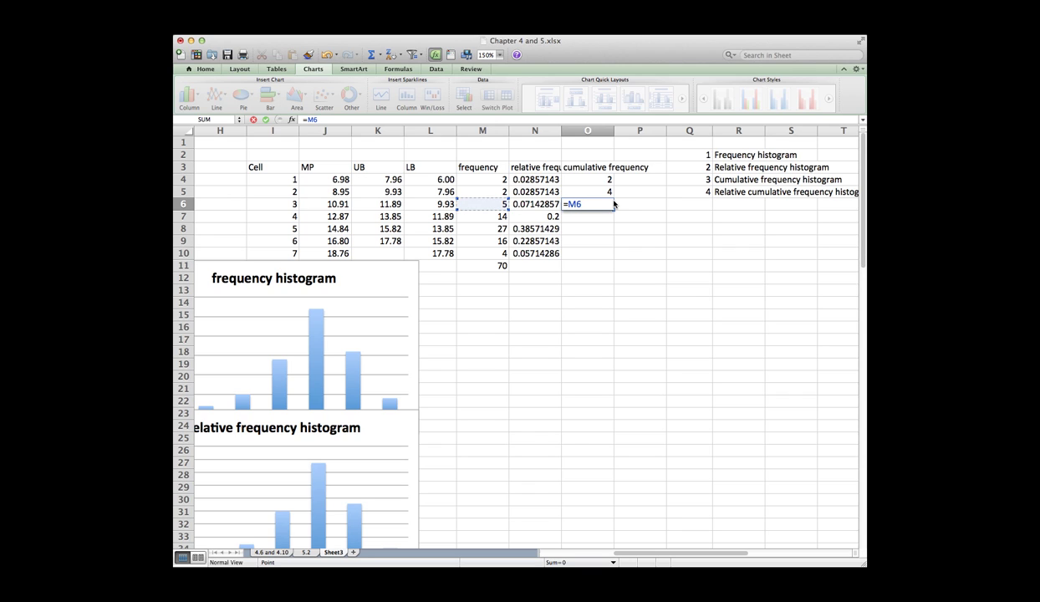
text(+)
key(Up)
key(Left)
key(Left)
key(shift+Up)
key(Return)
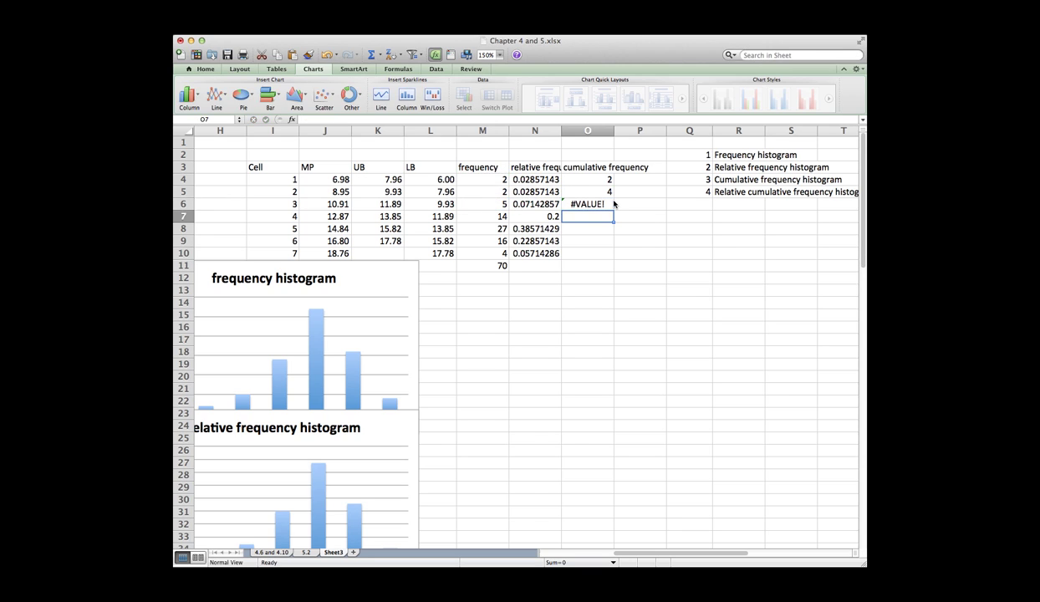
Step: Calculate the cumulative frequencies in O6:O10 with SUM formulas running from M4 to each row, starting with M4:M6 in O6
text(=sum()
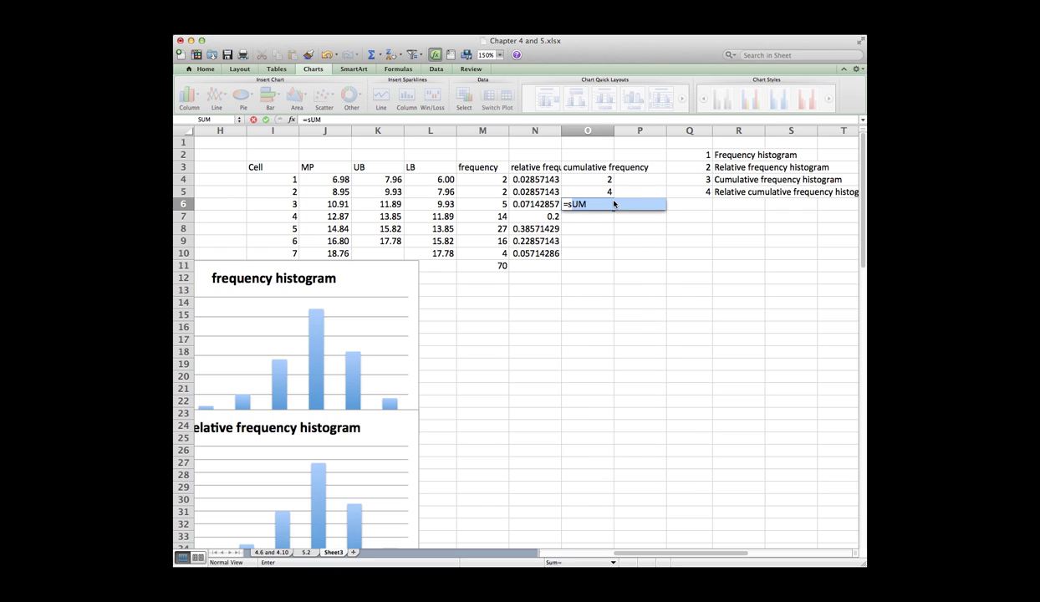
key(Left)
key(Left)
key(shift+Up)
key(shift+Up)
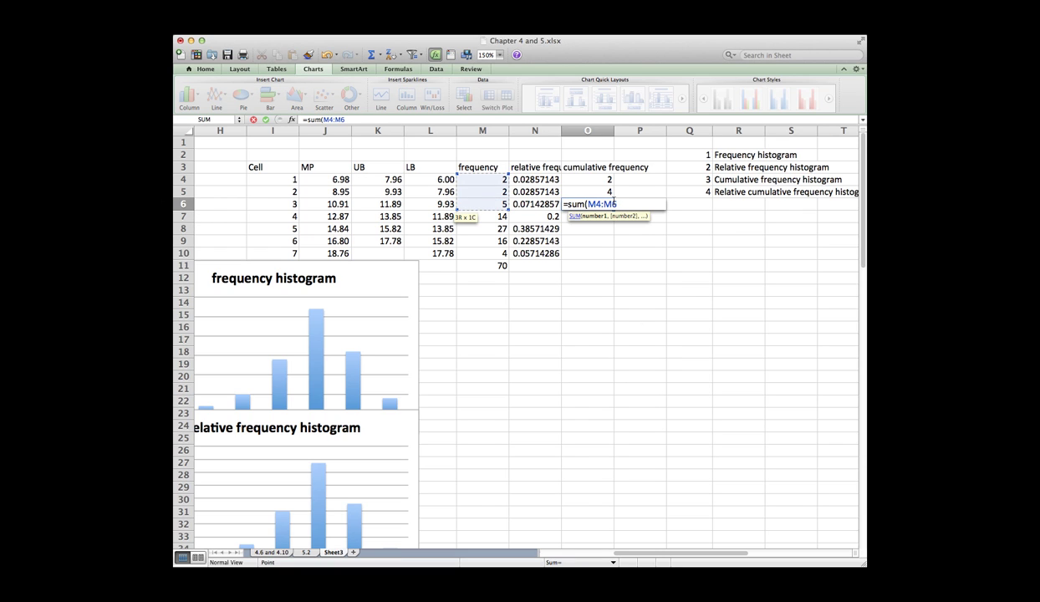
key(Return)
text(=suM)
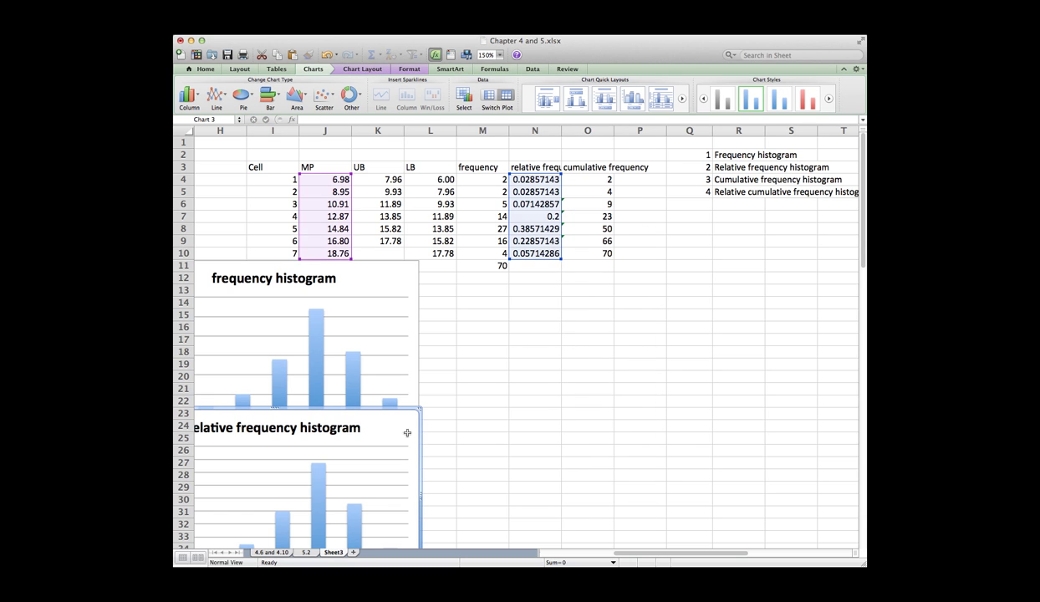
Step: Paste a copy of the relative frequency histogram at M14, set its Y values to O4:O10 and title it "cumulative frequency histogram"
click(475, 298)
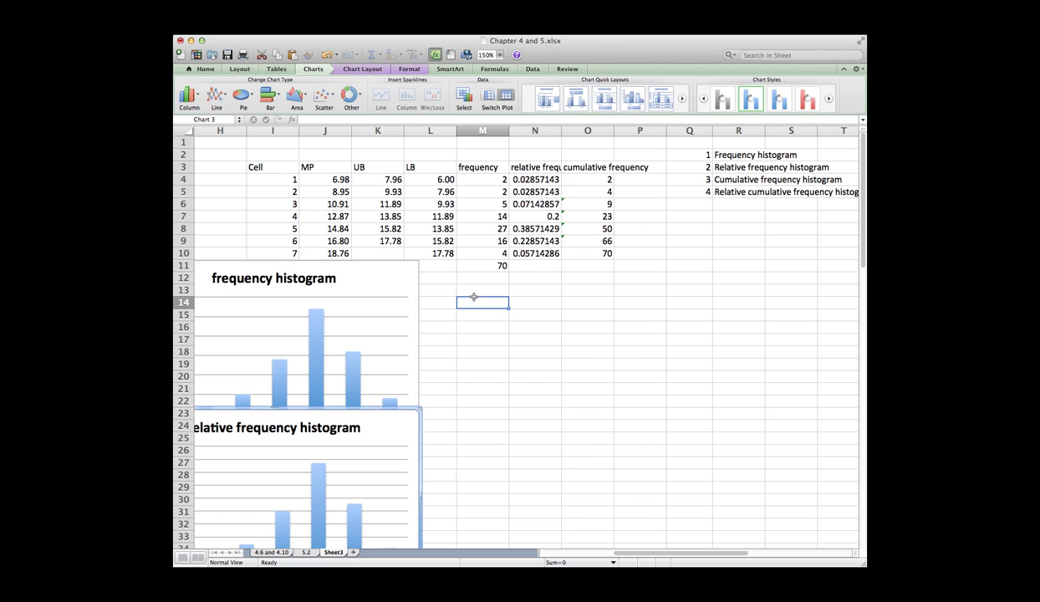
key(ctrl+v)
right_click(536, 408)
click(556, 474)
click(547, 349)
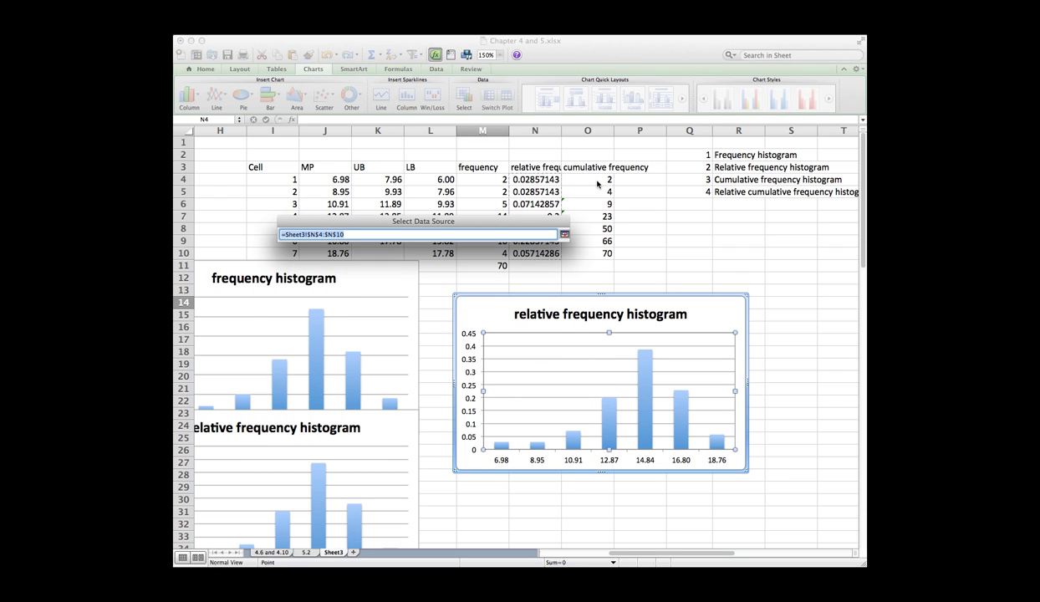
drag(597, 183, 596, 255)
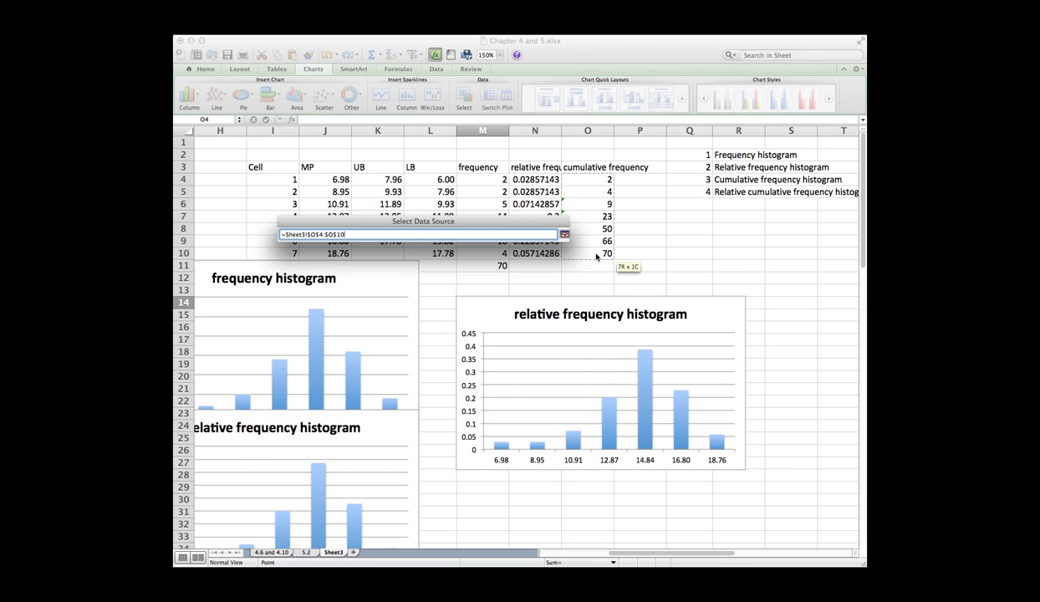
click(541, 450)
click(738, 241)
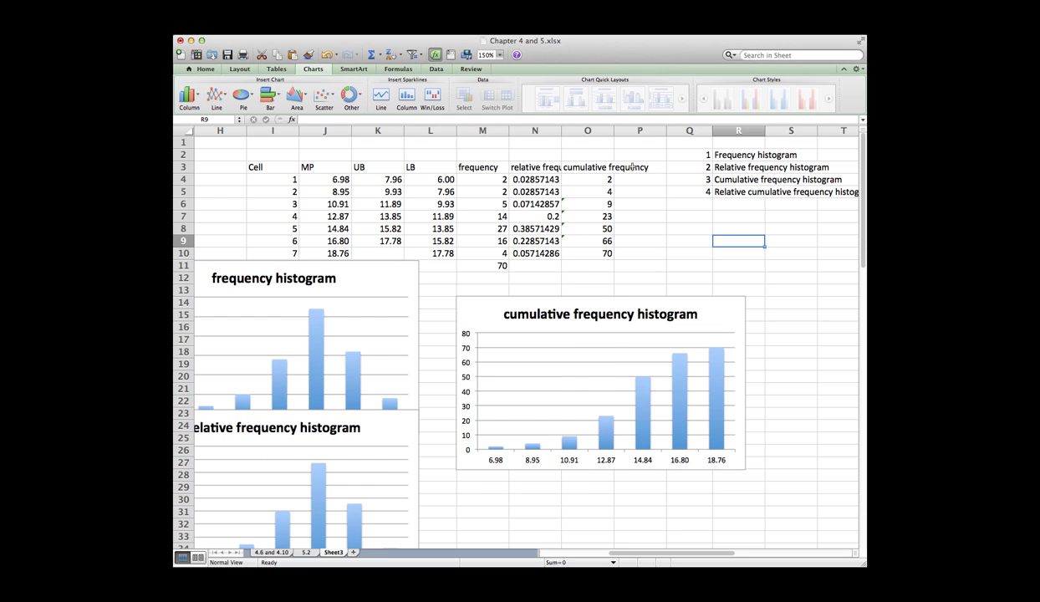
Step: Widen column O to fit its header and enter the header "relative cumulative frequency" in P3
click(716, 192)
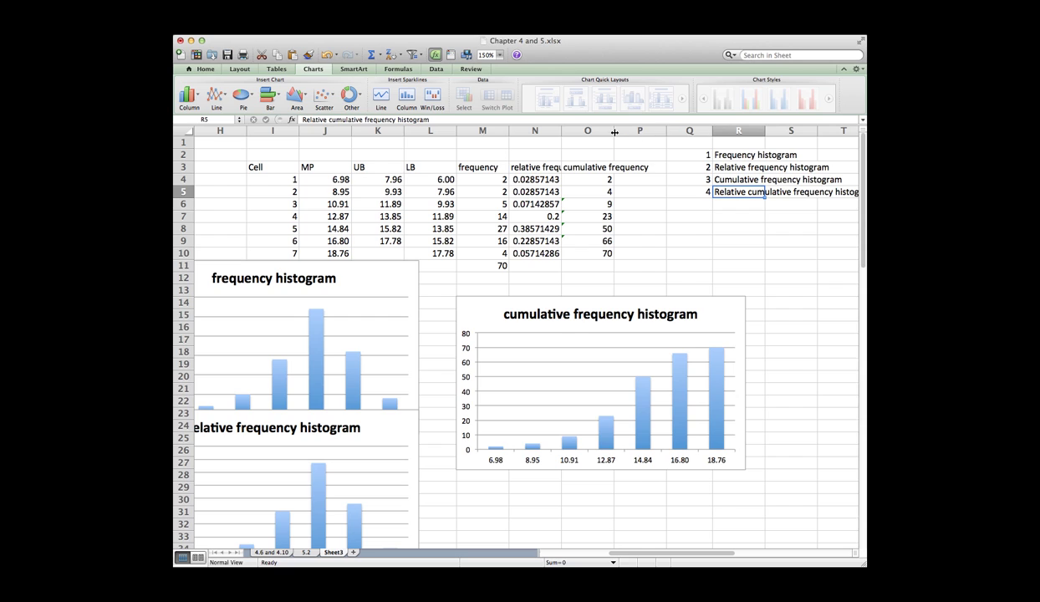
drag(615, 131, 654, 131)
click(657, 166)
text(relative cumulative frequency)
key(Return)
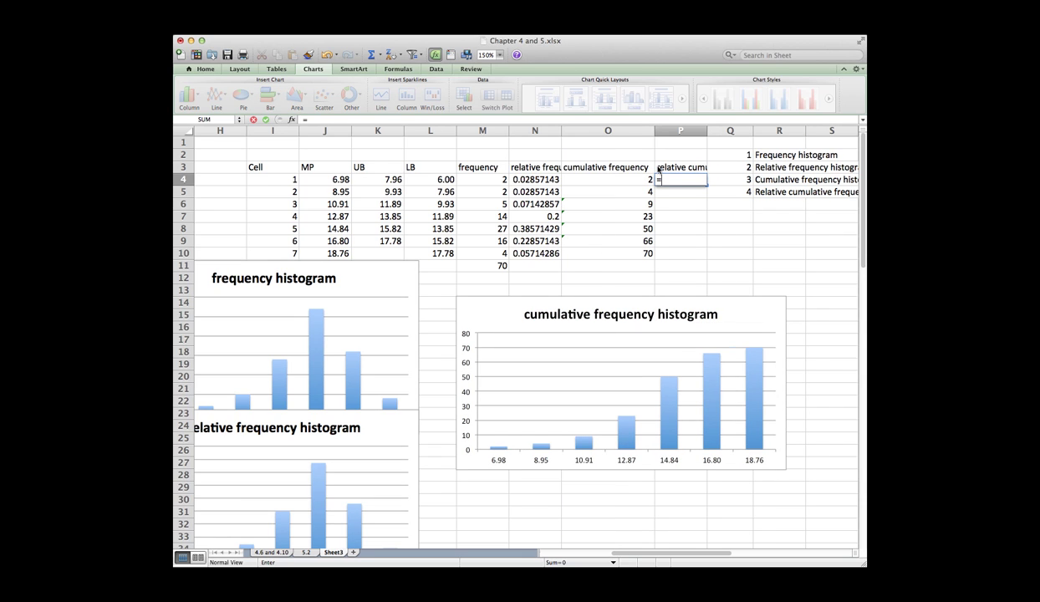
Step: Calculate the relative cumulative frequency in P4 as =O4/70 and fill the formula down to P10
text(=)
key(Left)
text(/)
key(Down)
key(Down)
key(Down)
key(Down)
key(Down)
key(Down)
key(Left)
key(Down)
key(Left)
key(Left)
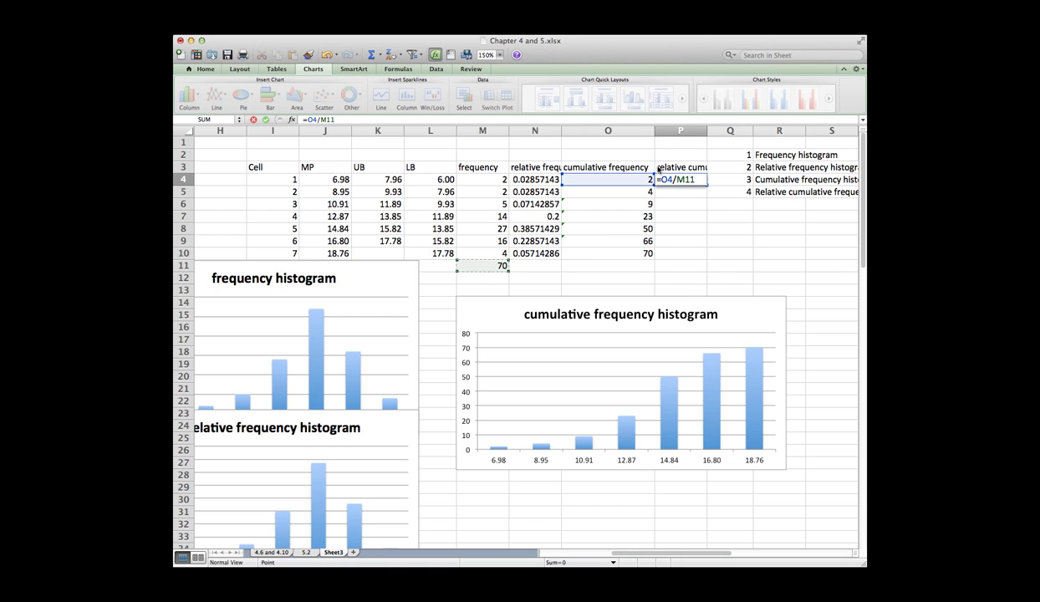
key(BackSpace)
key(BackSpace)
key(BackSpace)
text(7)
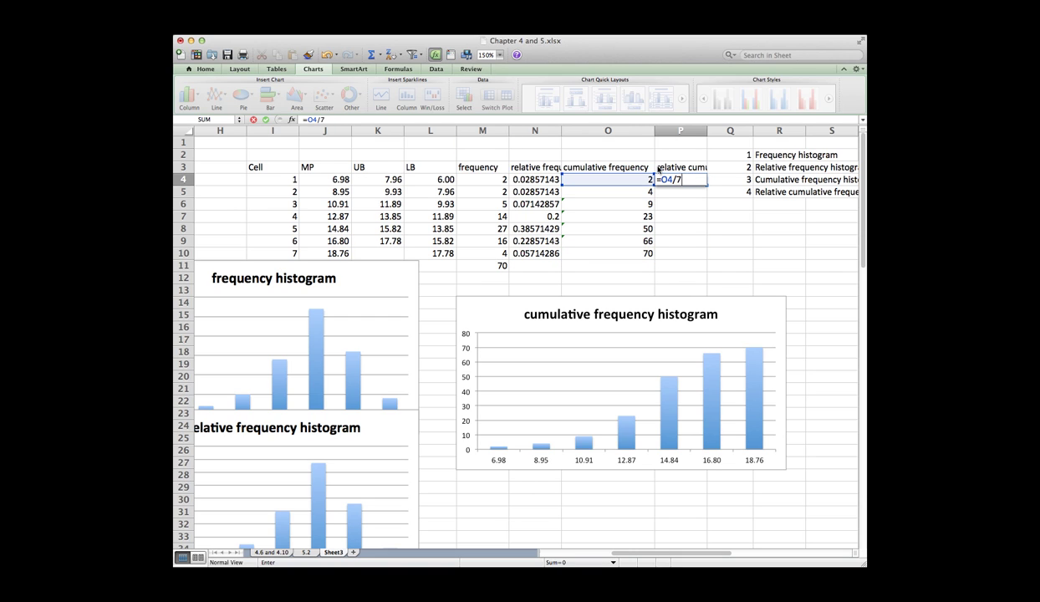
text(0)
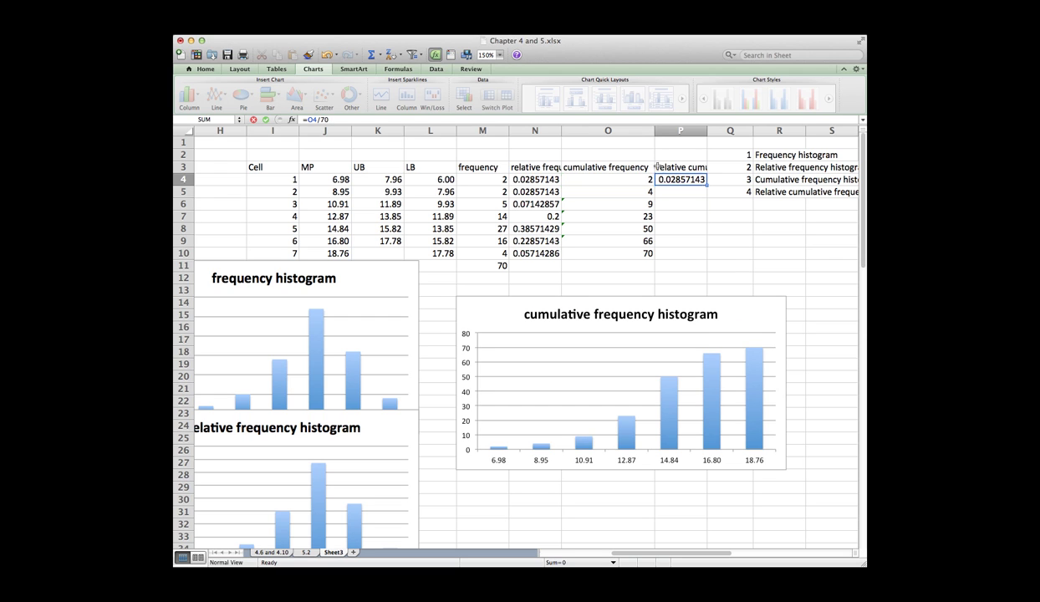
key(Return)
double_click(707, 185)
Step: Paste a copy of the cumulative frequency histogram at M29 and change its data to the relative cumulative frequencies in column P
click(727, 317)
click(465, 483)
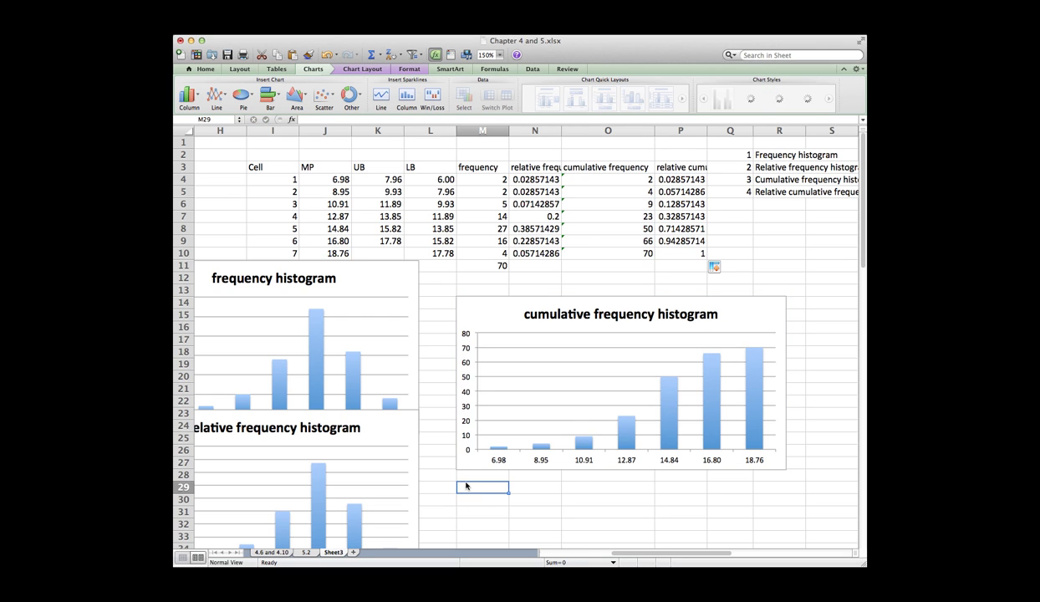
key(super+v)
scroll(540, 458, down, 1)
scroll(540, 458, down, 5)
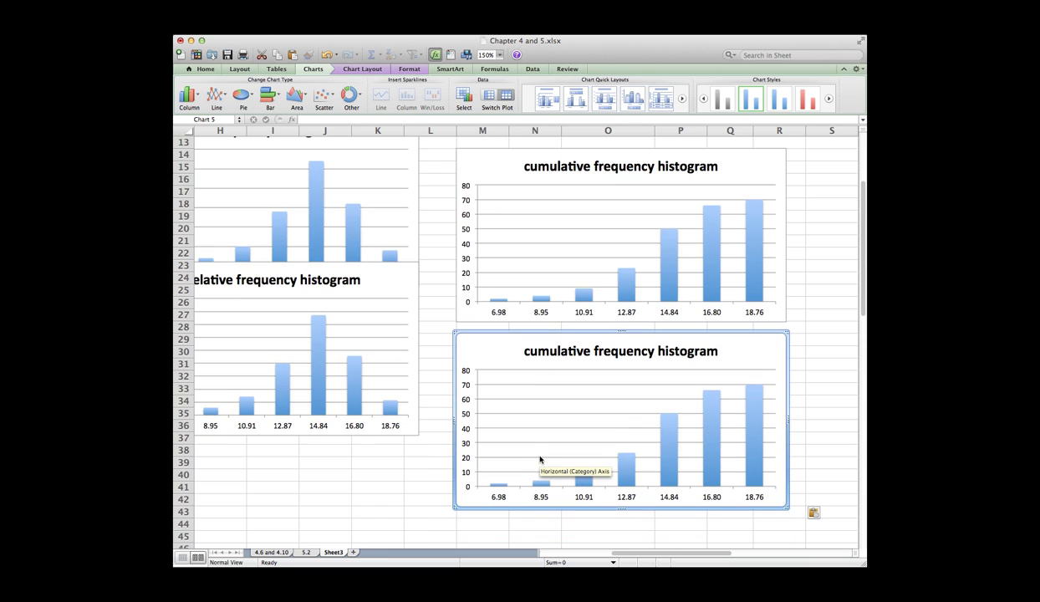
right_click(739, 368)
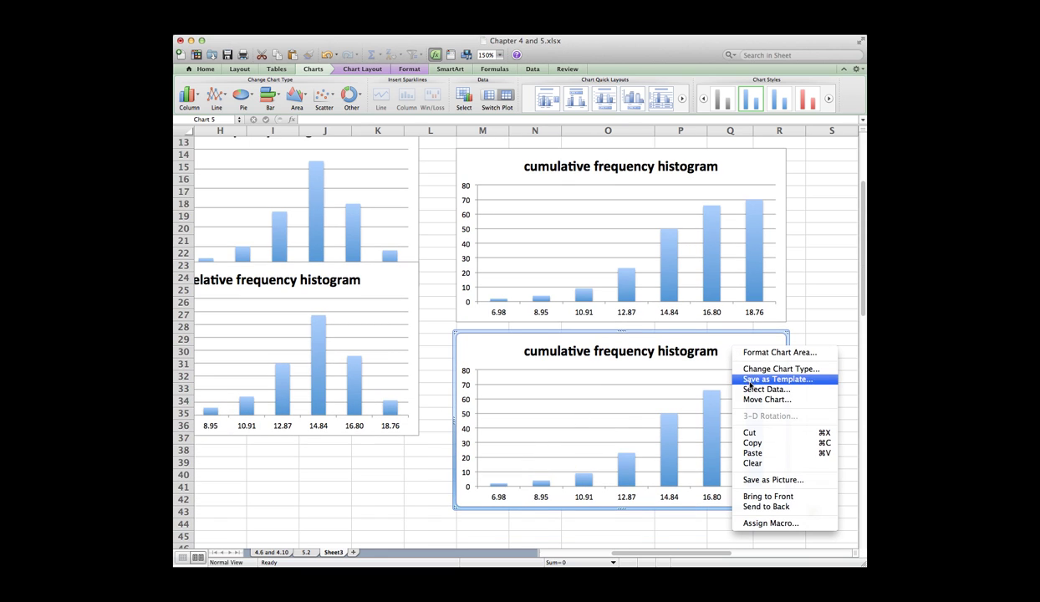
click(748, 390)
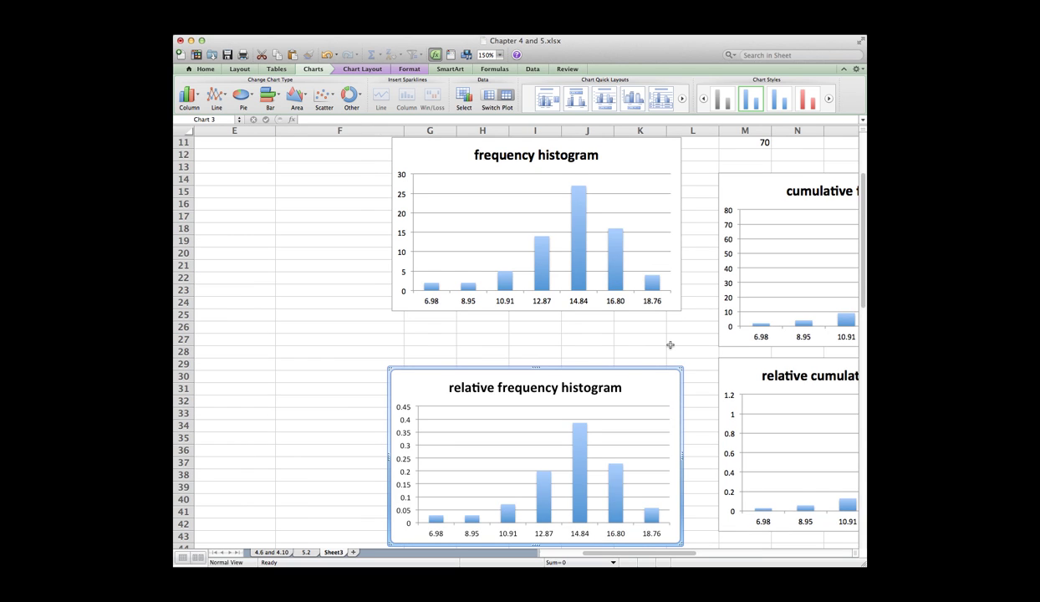
scroll(671, 345, up, 3)
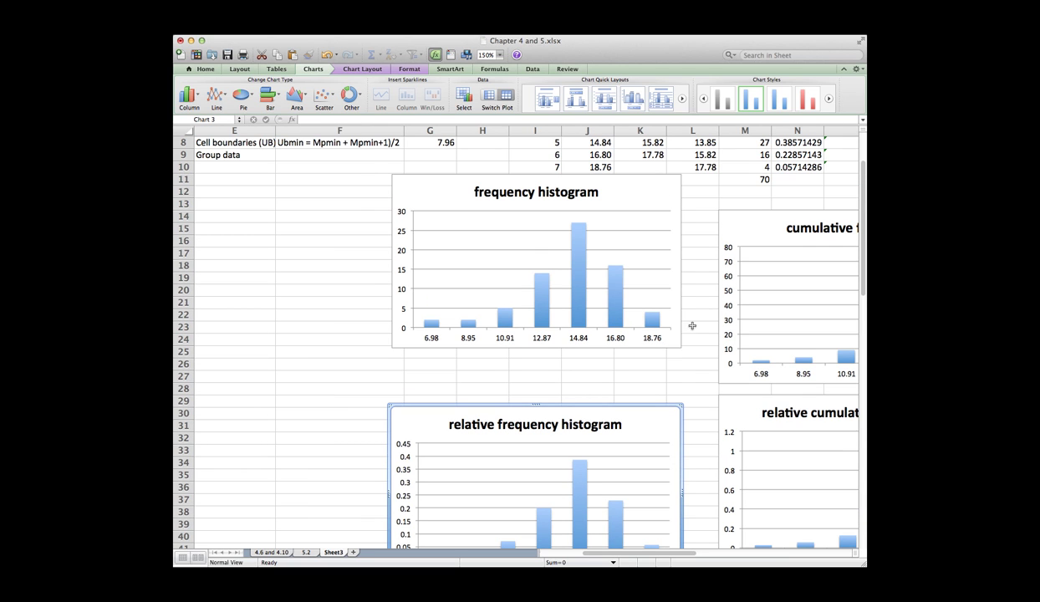